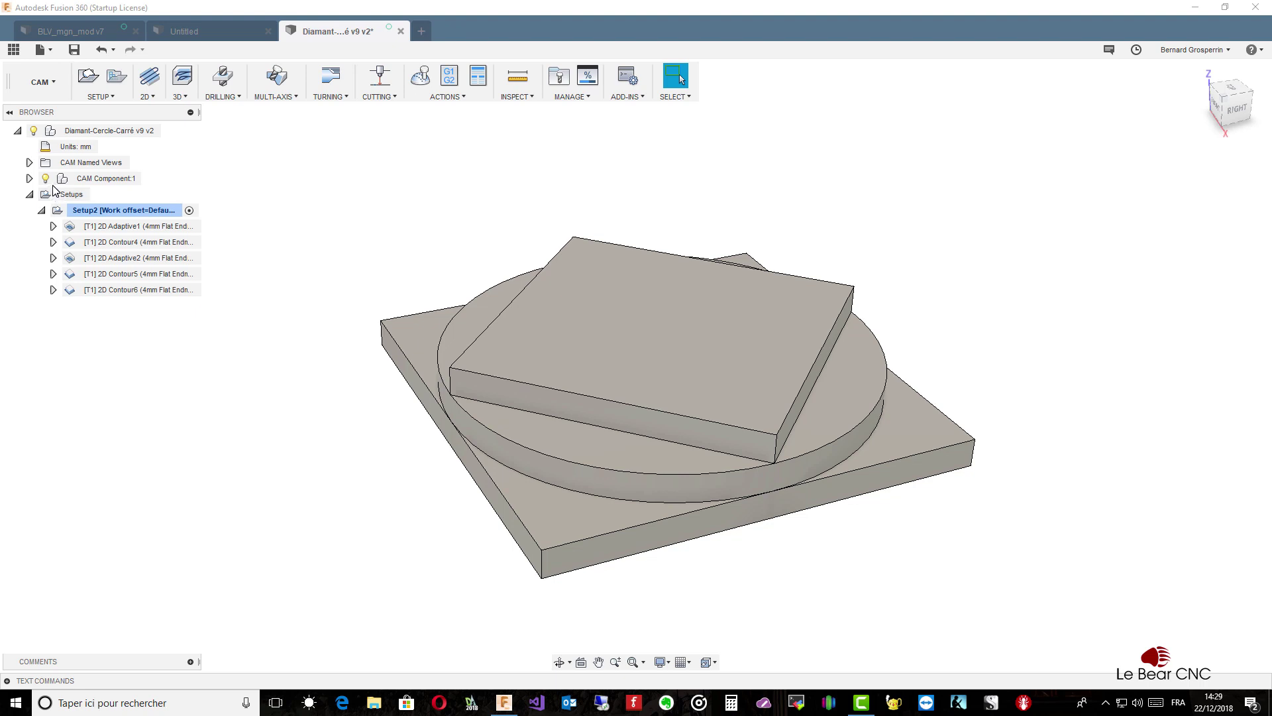
# Select and deselect CAM Component:1, then check the Amazon router bit page and return to the model
pyautogui.click(55, 183)
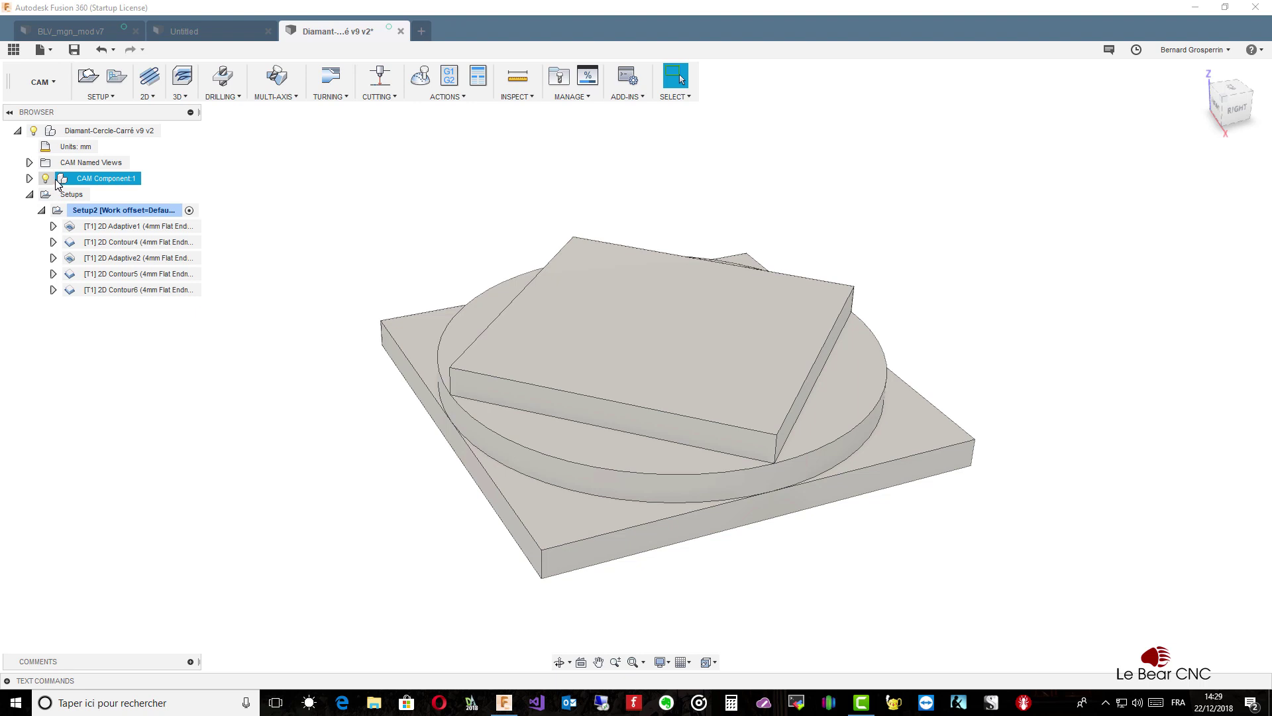
pyautogui.click(57, 183)
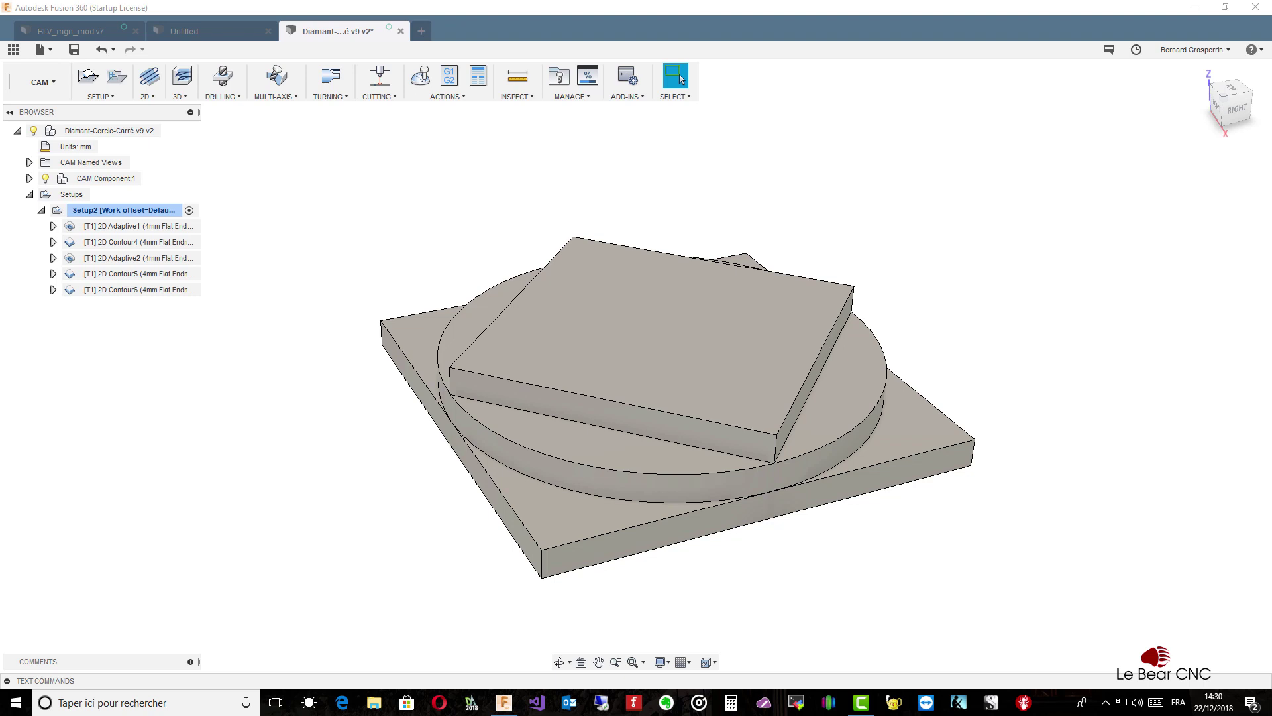
pyautogui.moveTo(39, 31); pyautogui.dragTo(327, 46)
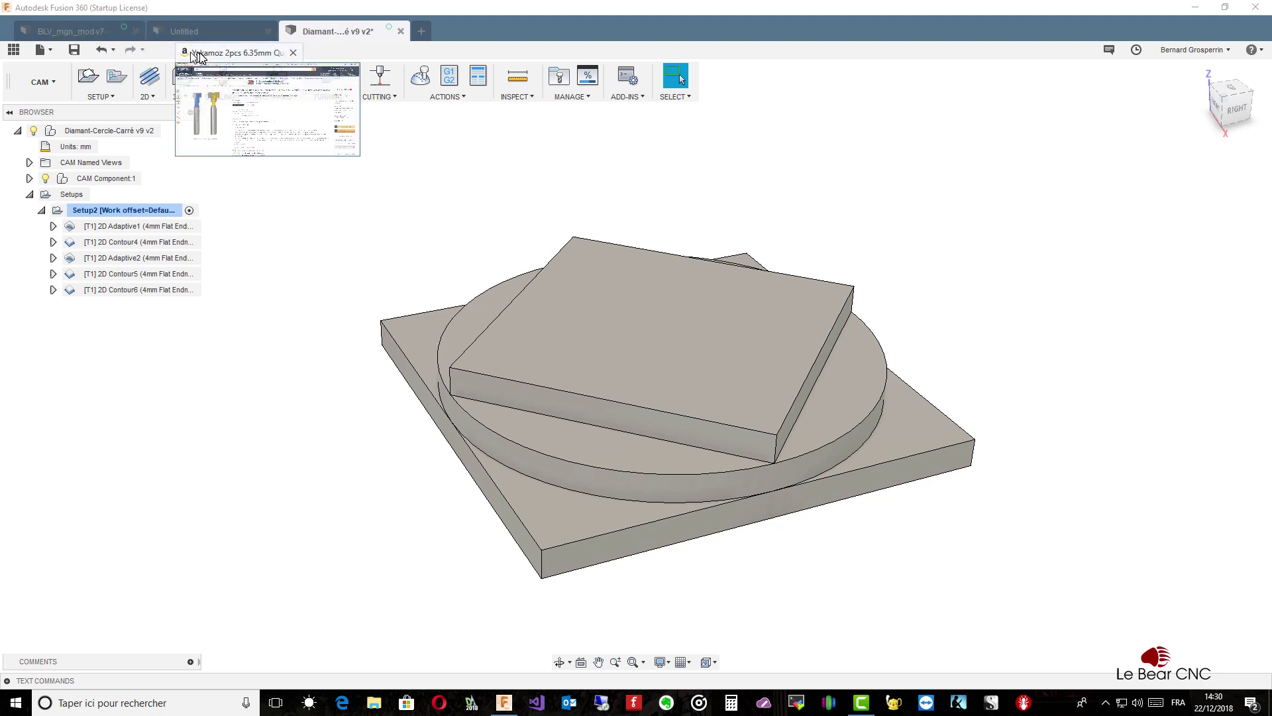
pyautogui.click(327, 53)
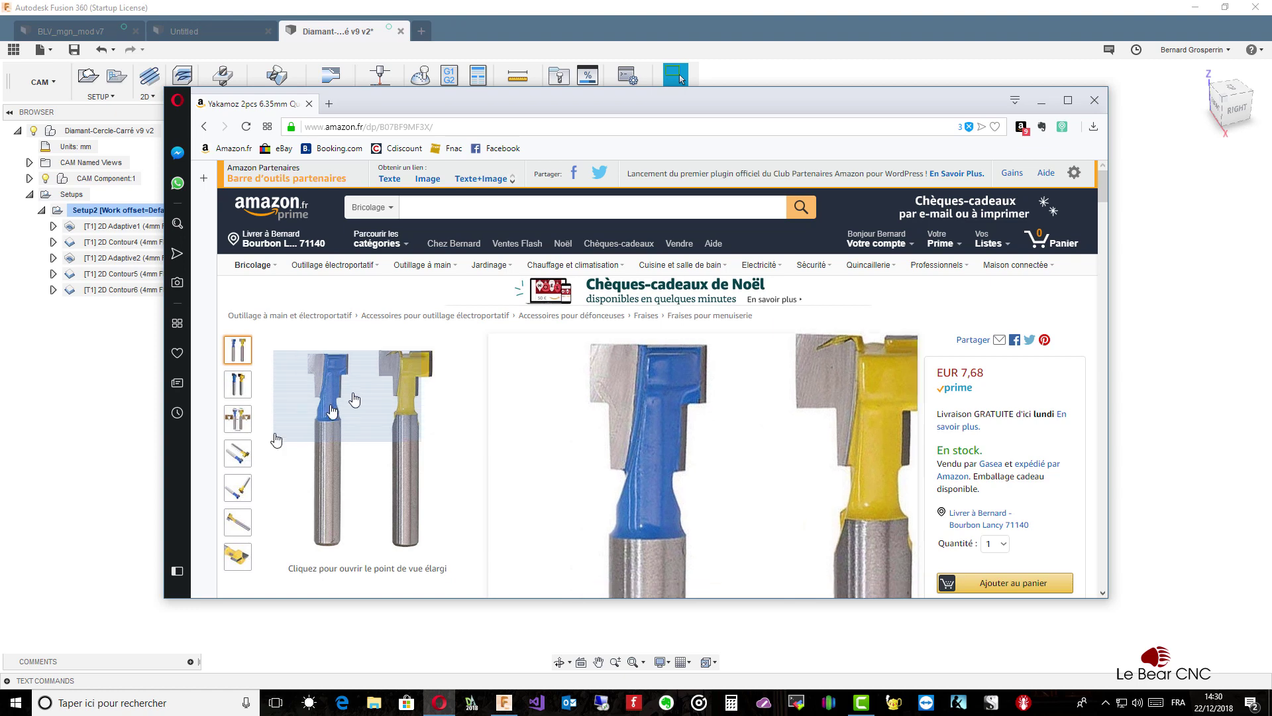
pyautogui.moveTo(238, 418)
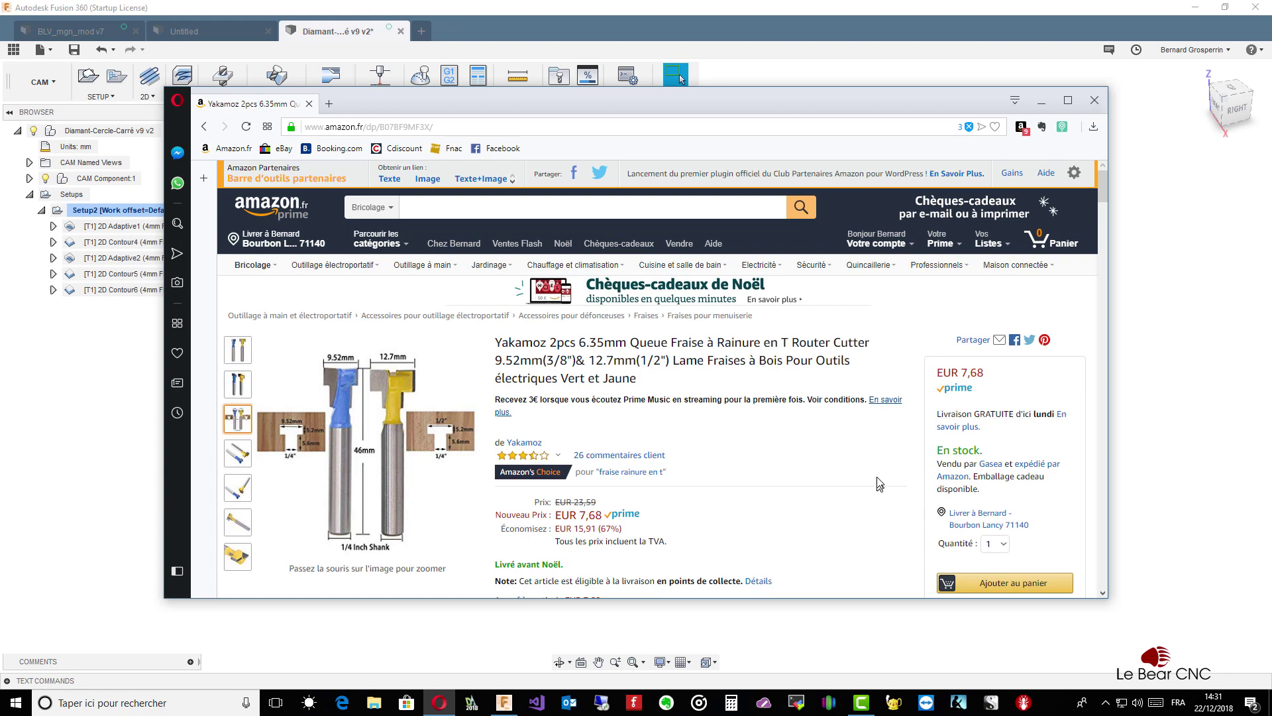
pyautogui.click(1095, 100)
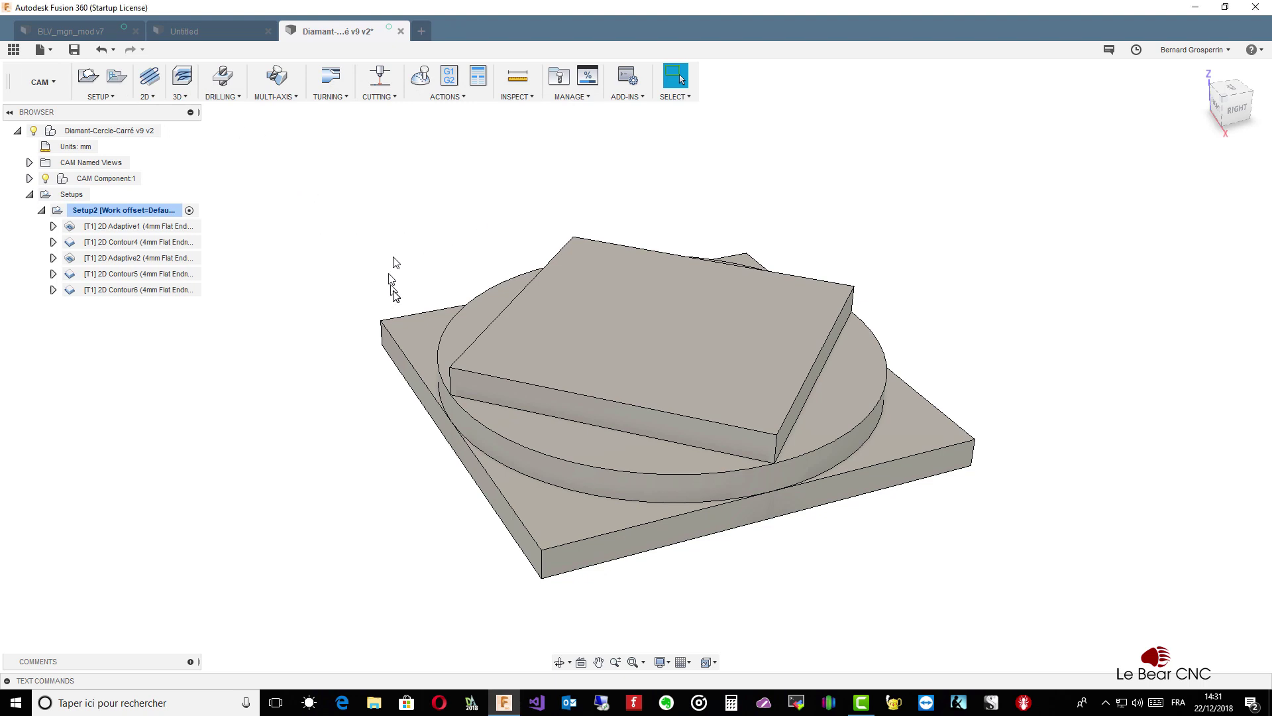
# Select Setup2 and open the Tool Library, scrolling through its tool list
pyautogui.click(86, 209)
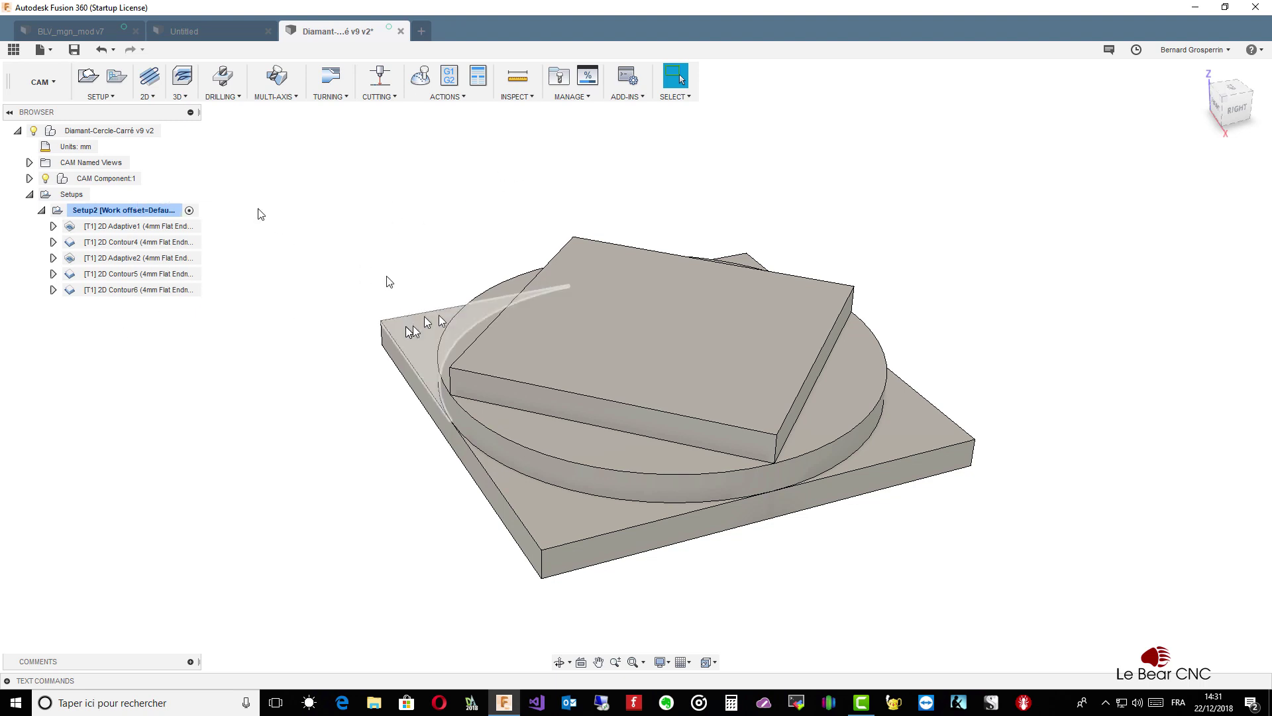
pyautogui.click(573, 97)
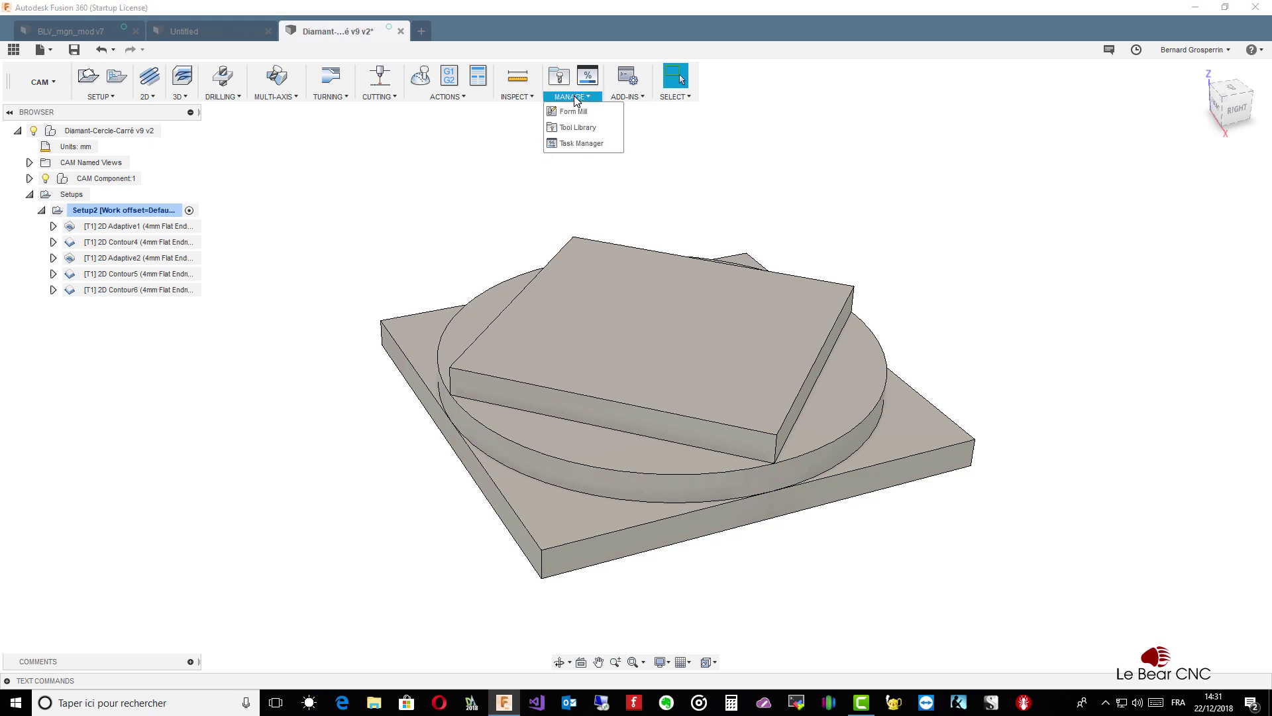
pyautogui.click(589, 128)
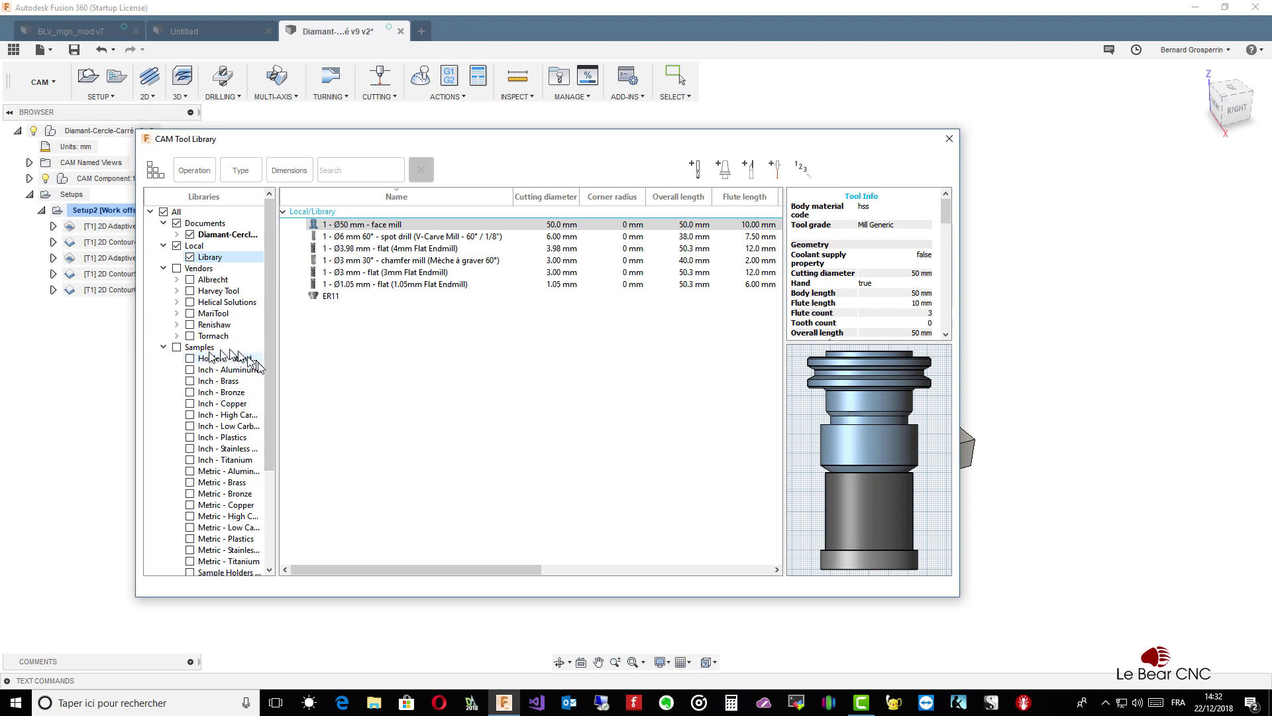
pyautogui.moveTo(266, 375); pyautogui.dragTo(268, 512)
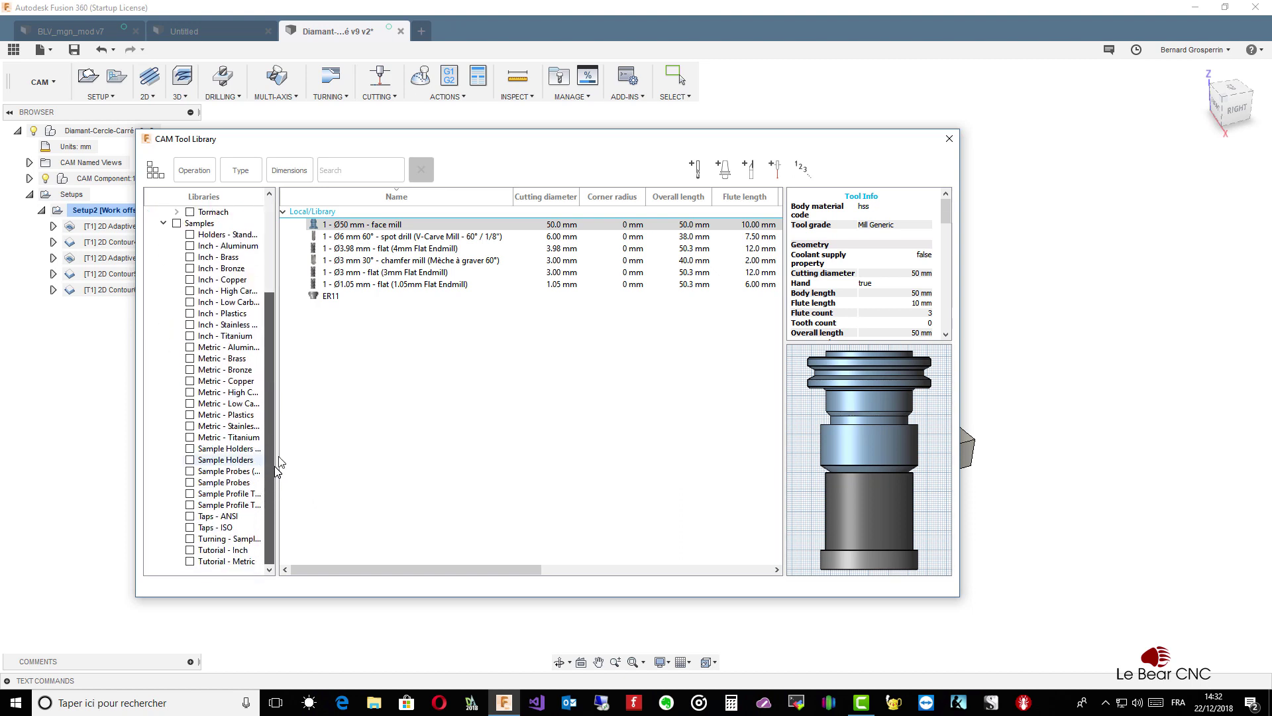
pyautogui.scroll(2, 274, 466)
pyautogui.scroll(2, 274, 466)
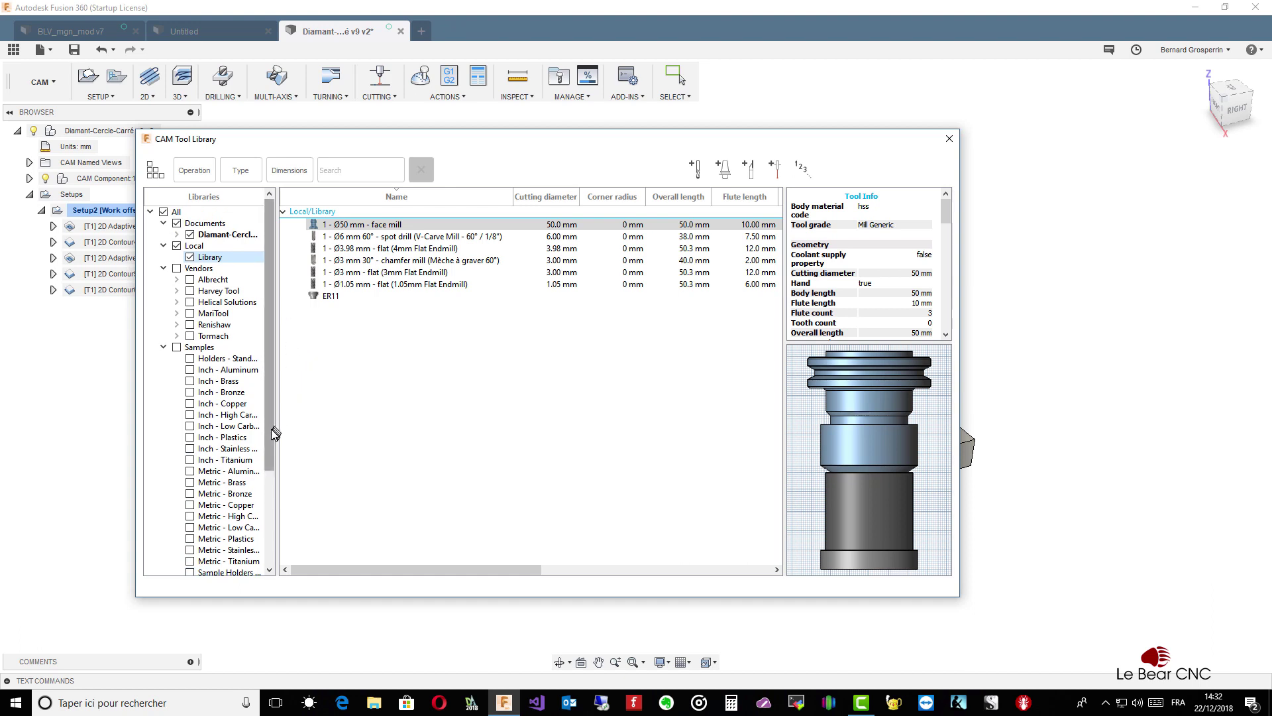
pyautogui.moveTo(272, 431); pyautogui.dragTo(285, 472)
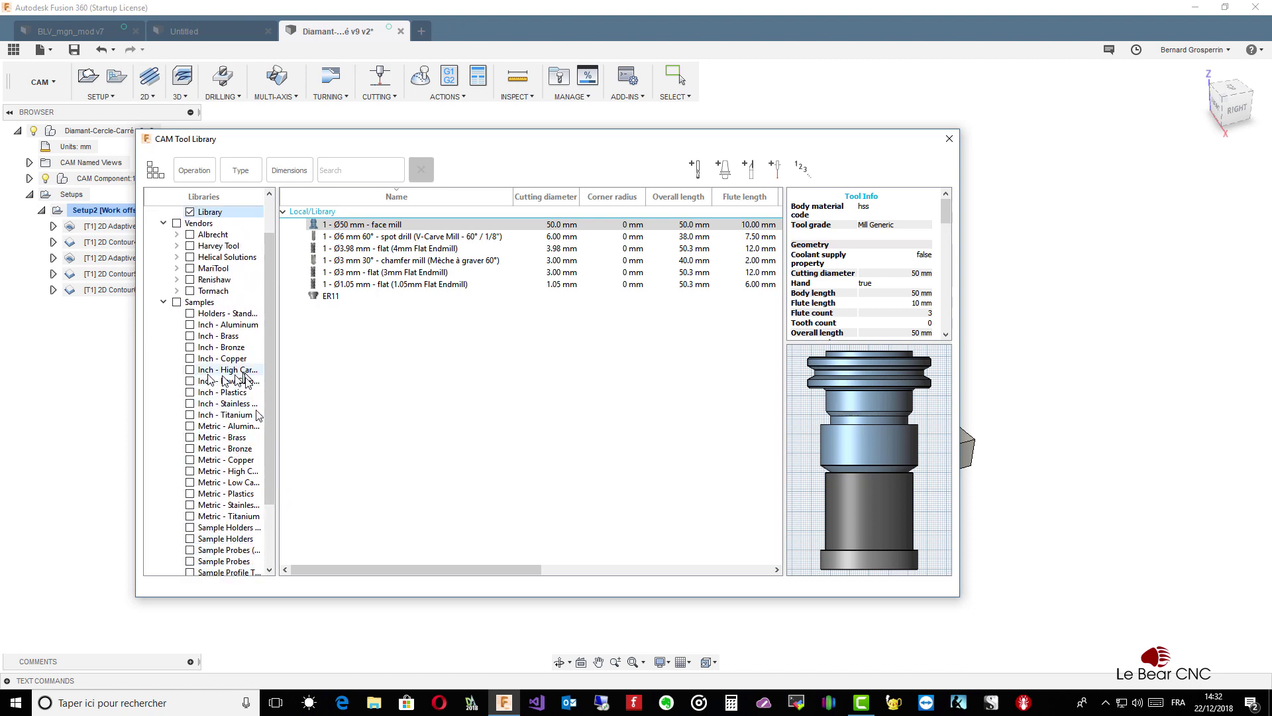
pyautogui.scroll(2, 269, 446)
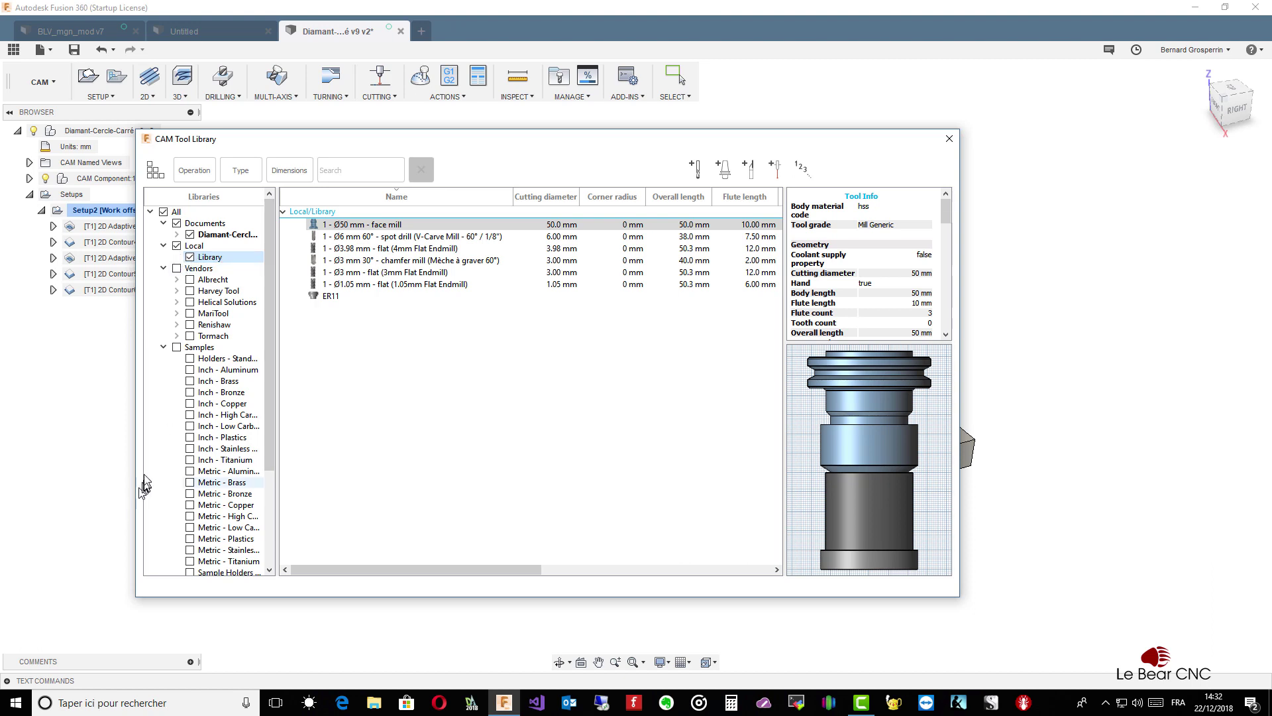
# Filter out the vendor and sample libraries so only the local Library tools show, then close it
pyautogui.click(176, 267)
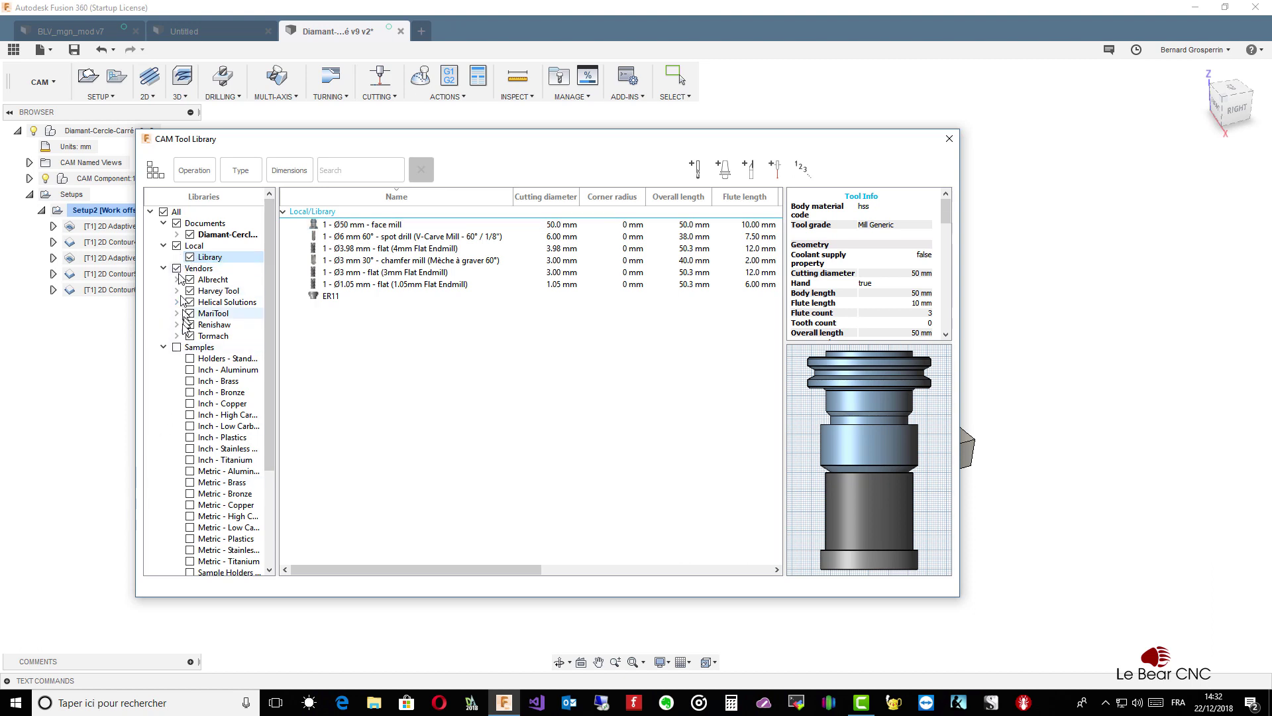
pyautogui.click(176, 346)
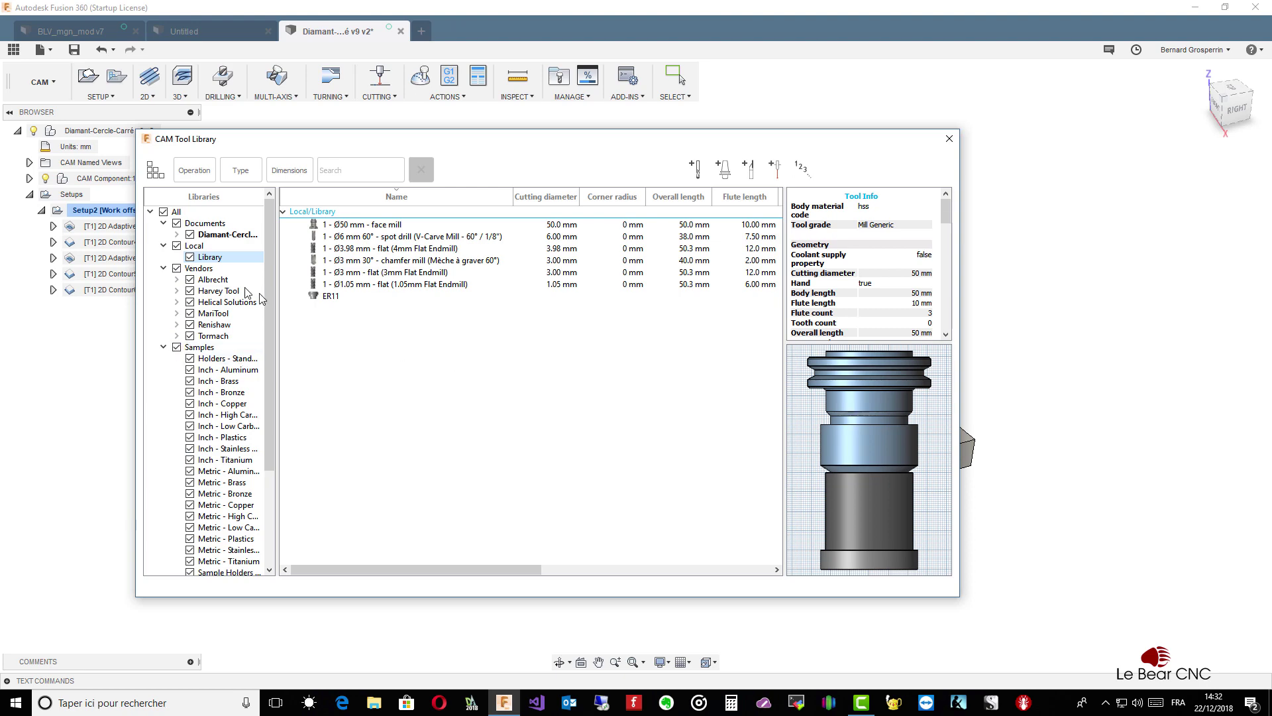
pyautogui.click(207, 269)
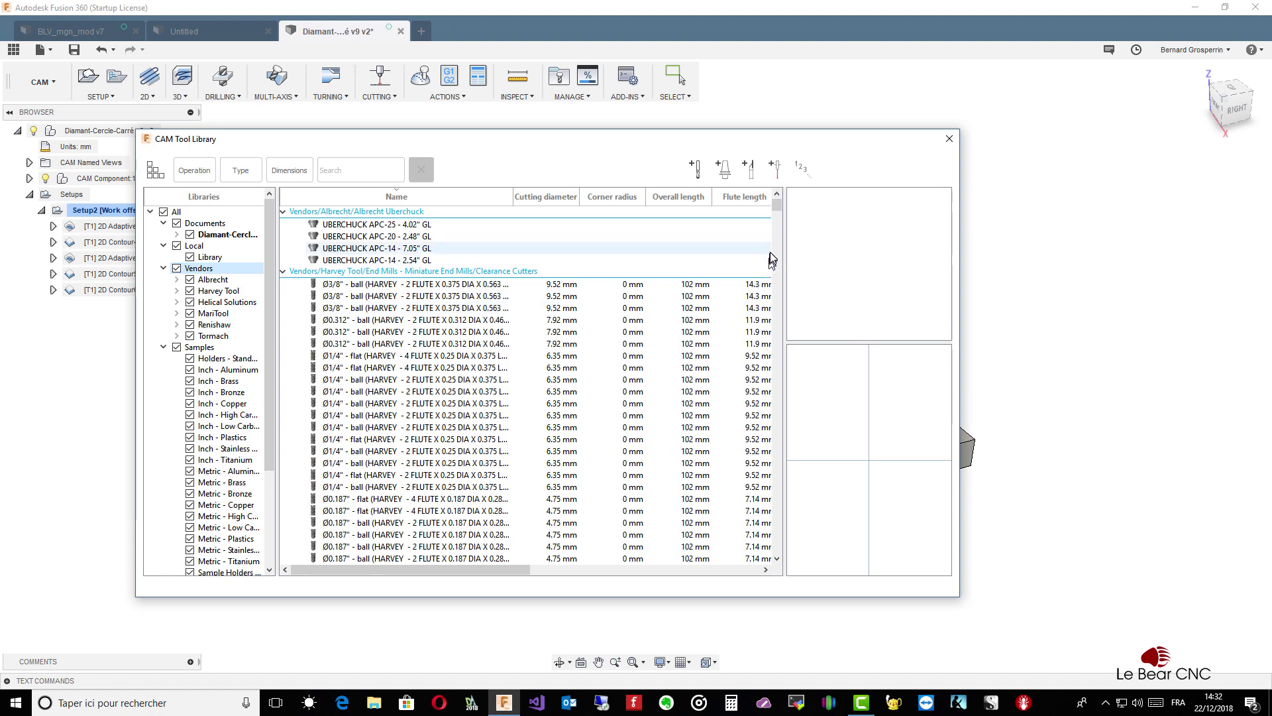
pyautogui.click(177, 268)
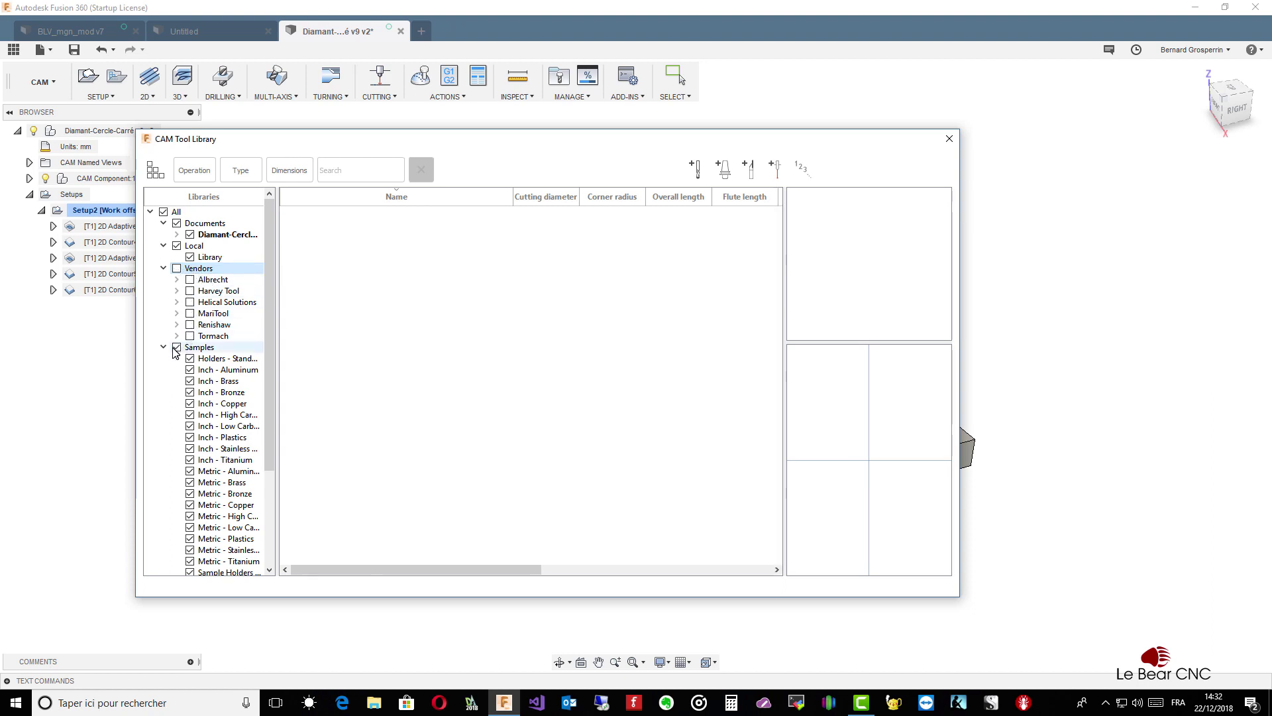
pyautogui.click(209, 257)
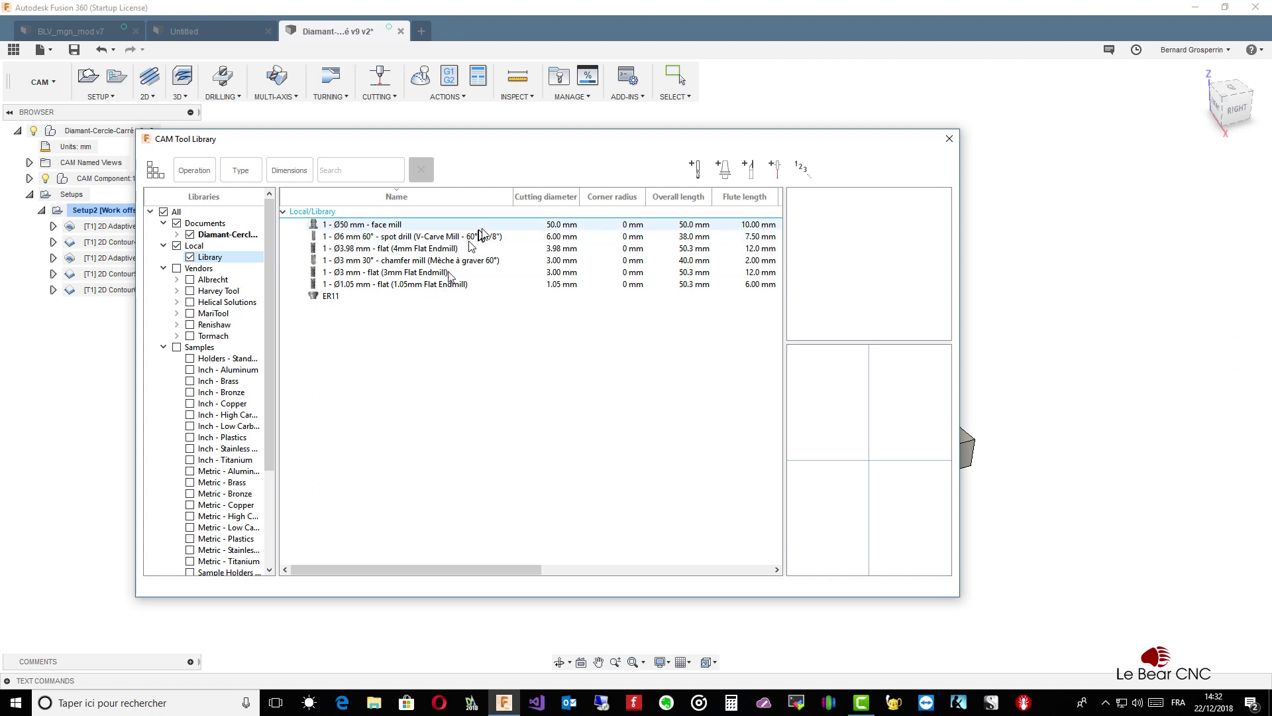
pyautogui.moveTo(464, 237); pyautogui.dragTo(865, 151)
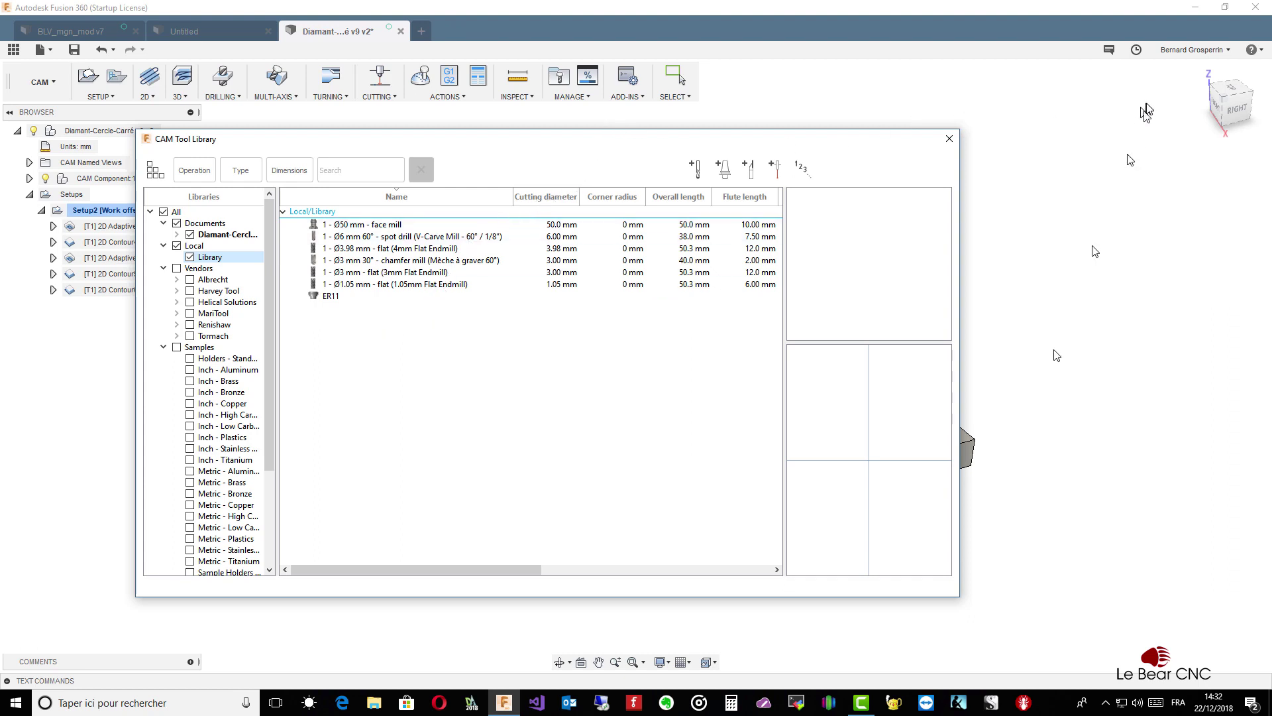
pyautogui.click(949, 137)
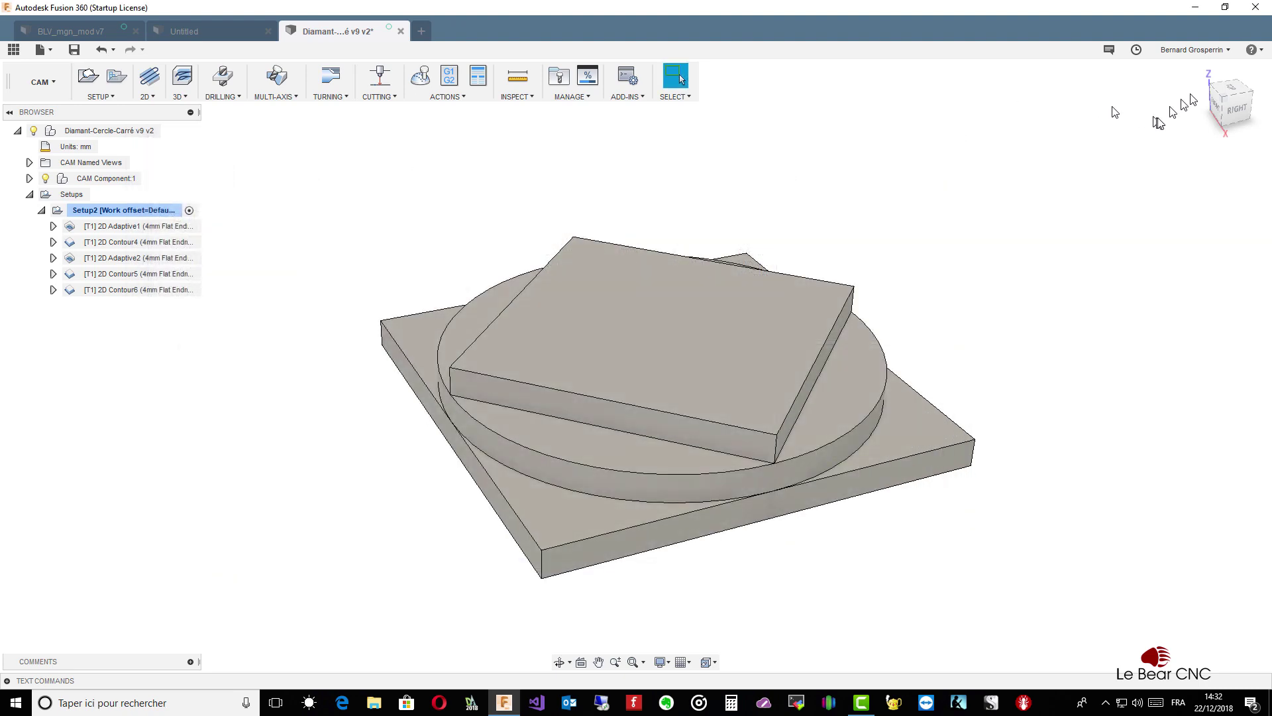
# Review the CAM preferences in the application Preferences and confirm them
pyautogui.click(1196, 58)
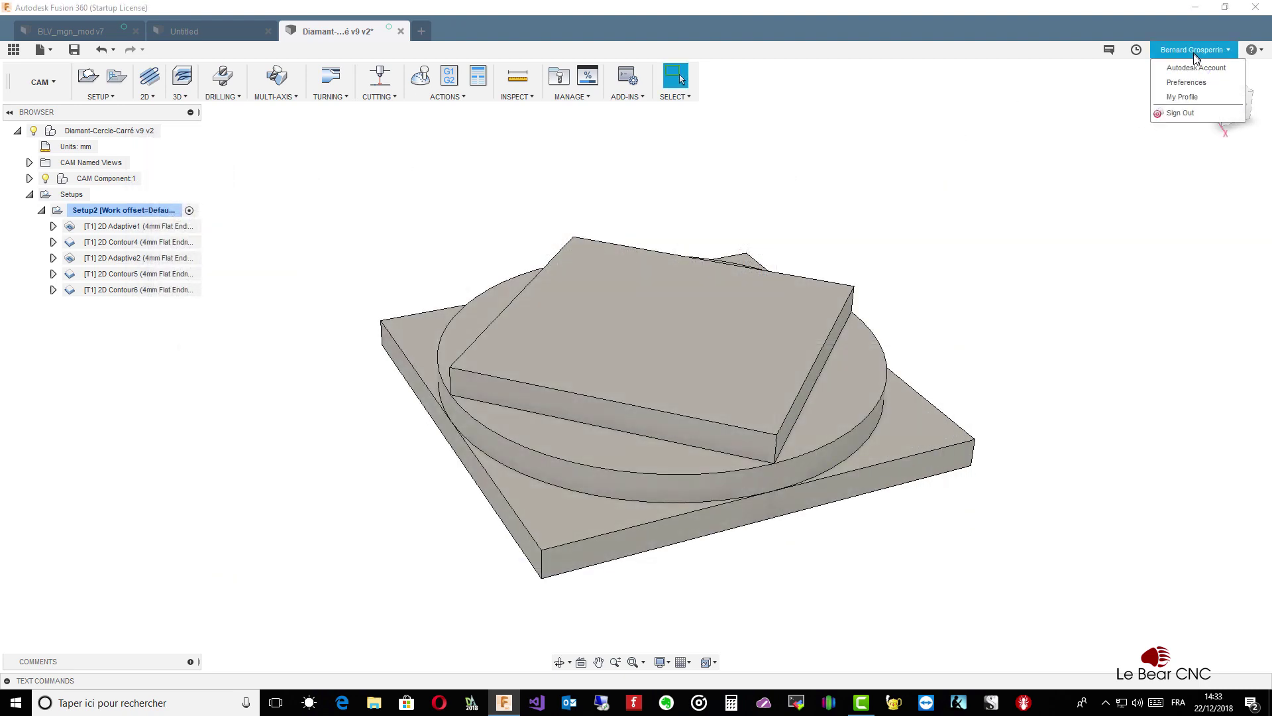
pyautogui.click(1186, 92)
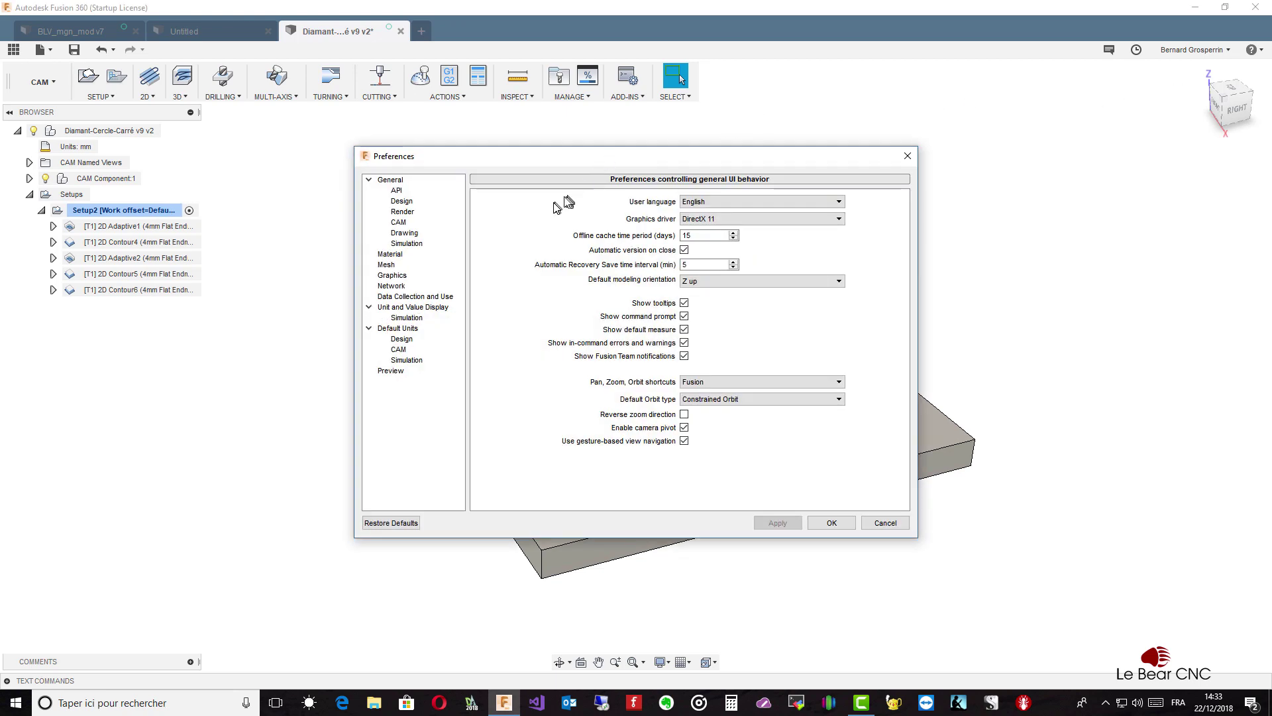
pyautogui.click(400, 222)
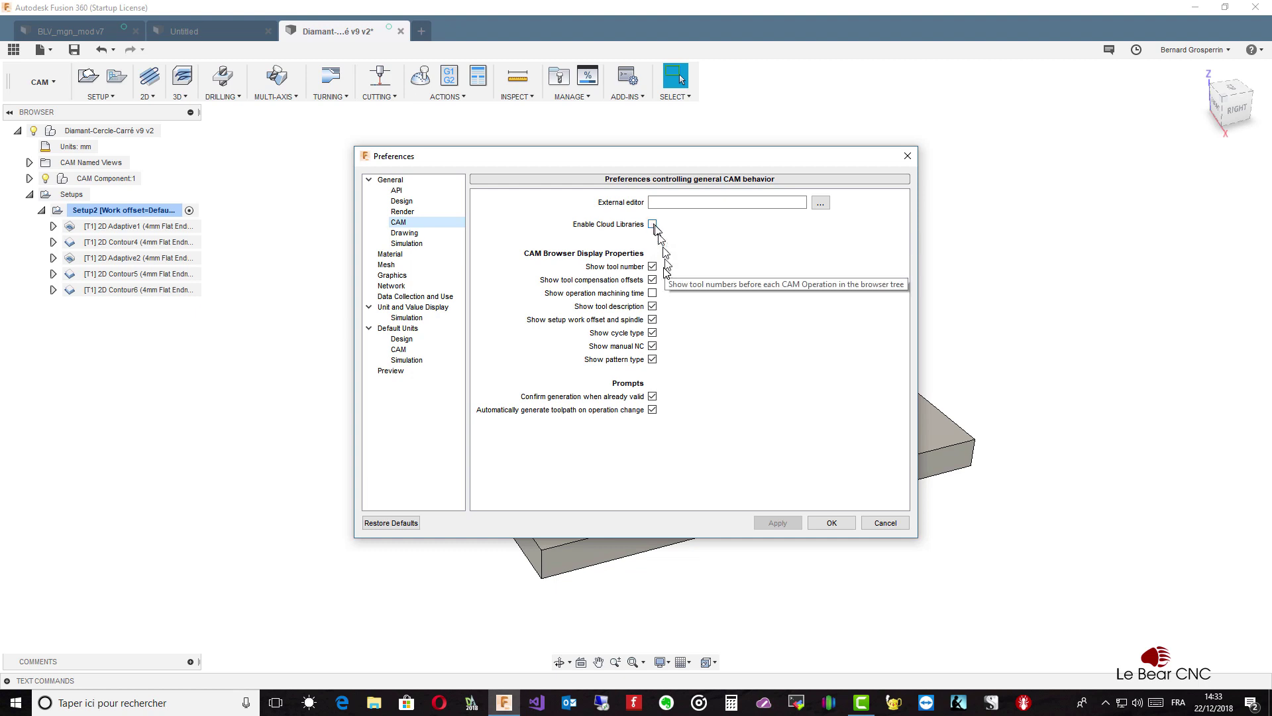
pyautogui.click(832, 523)
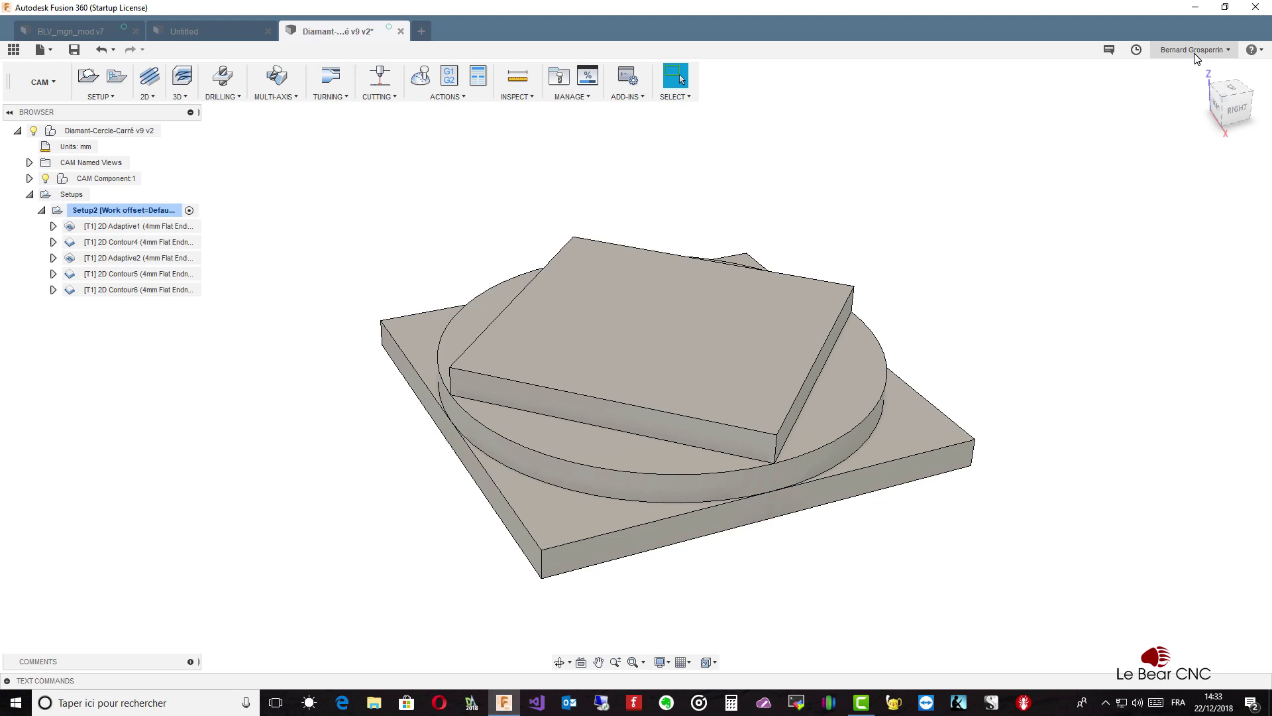
# Reopen the Tool Library and copy-paste the Ø3.98 mm flat endmill into the local list
pyautogui.click(560, 79)
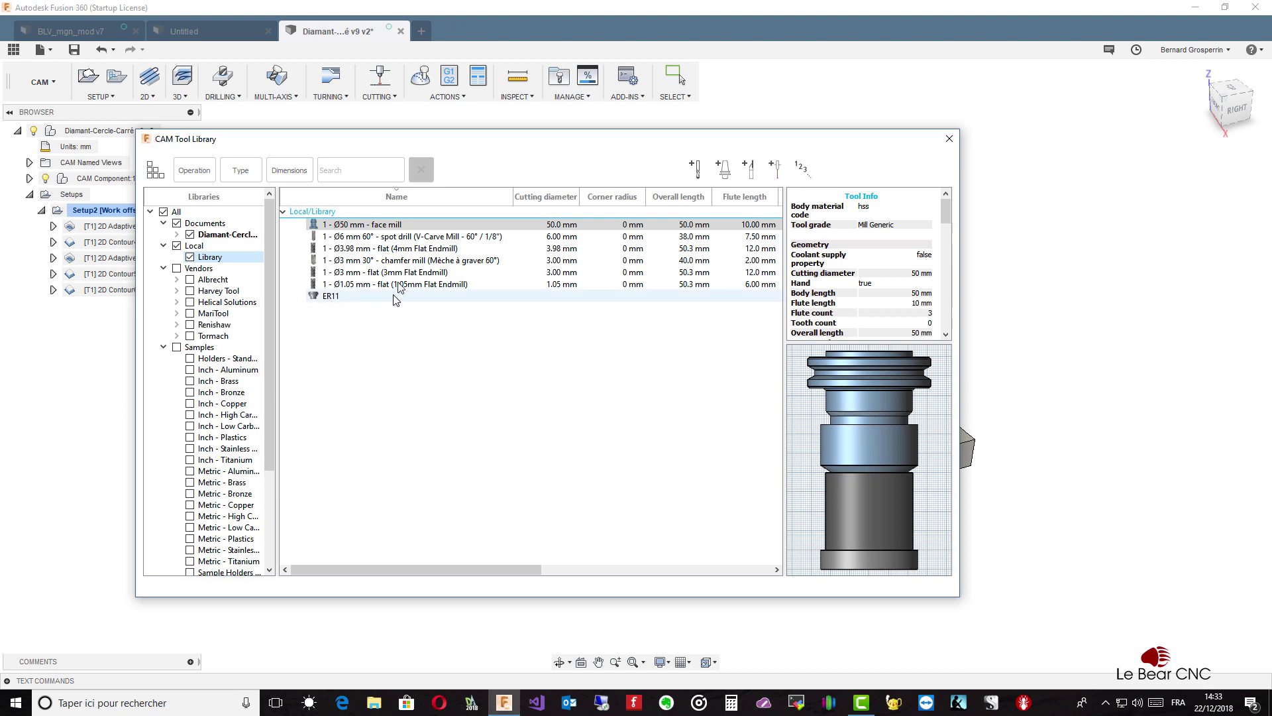
pyautogui.click(406, 250)
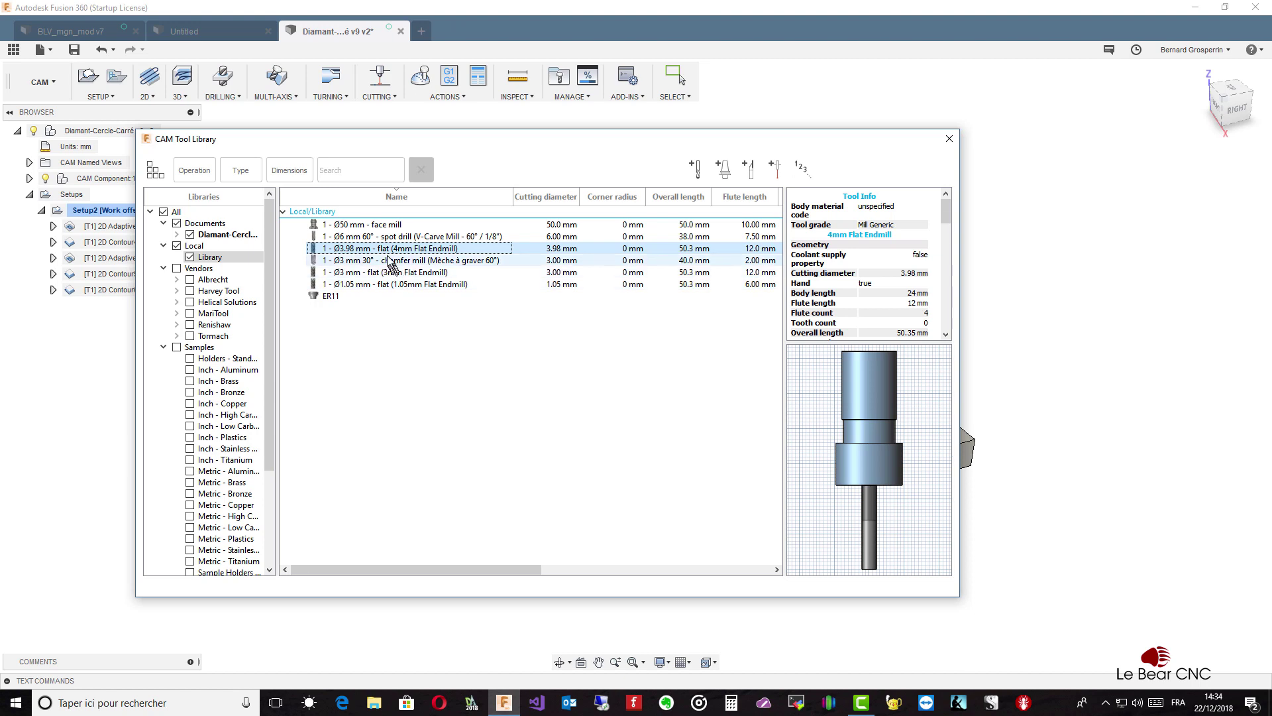
pyautogui.rightClick(388, 254)
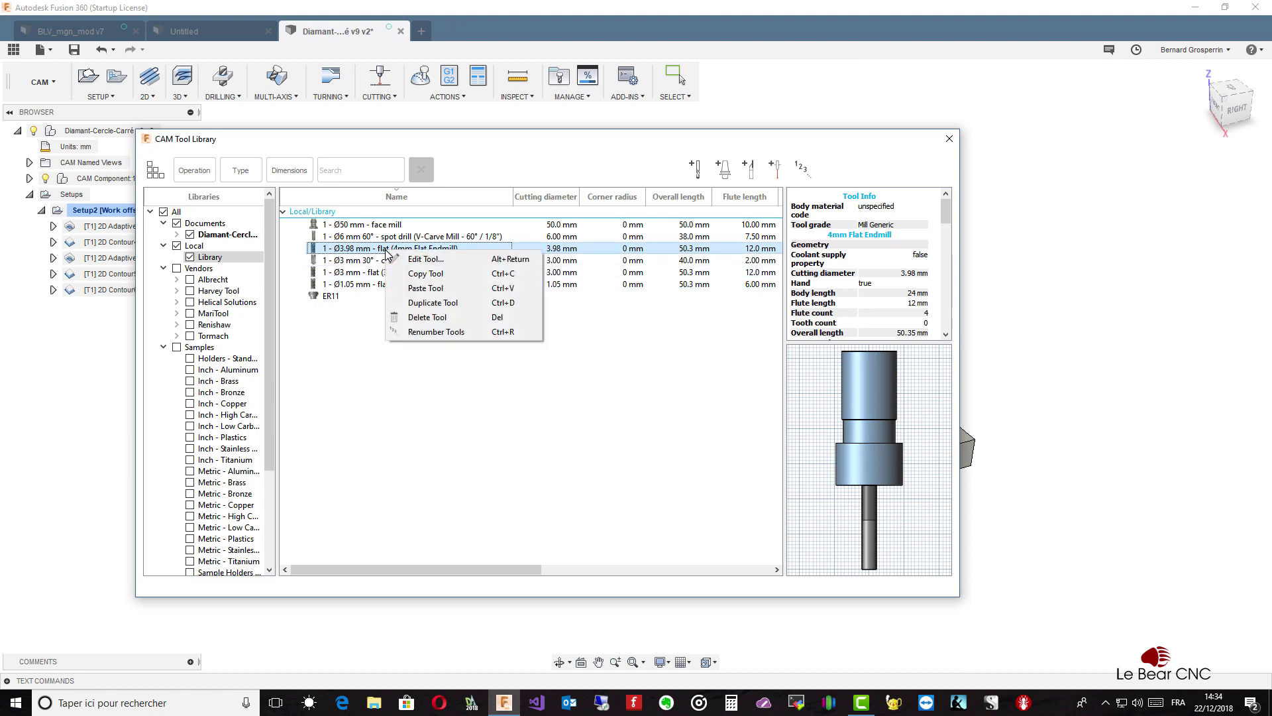
pyautogui.click(435, 273)
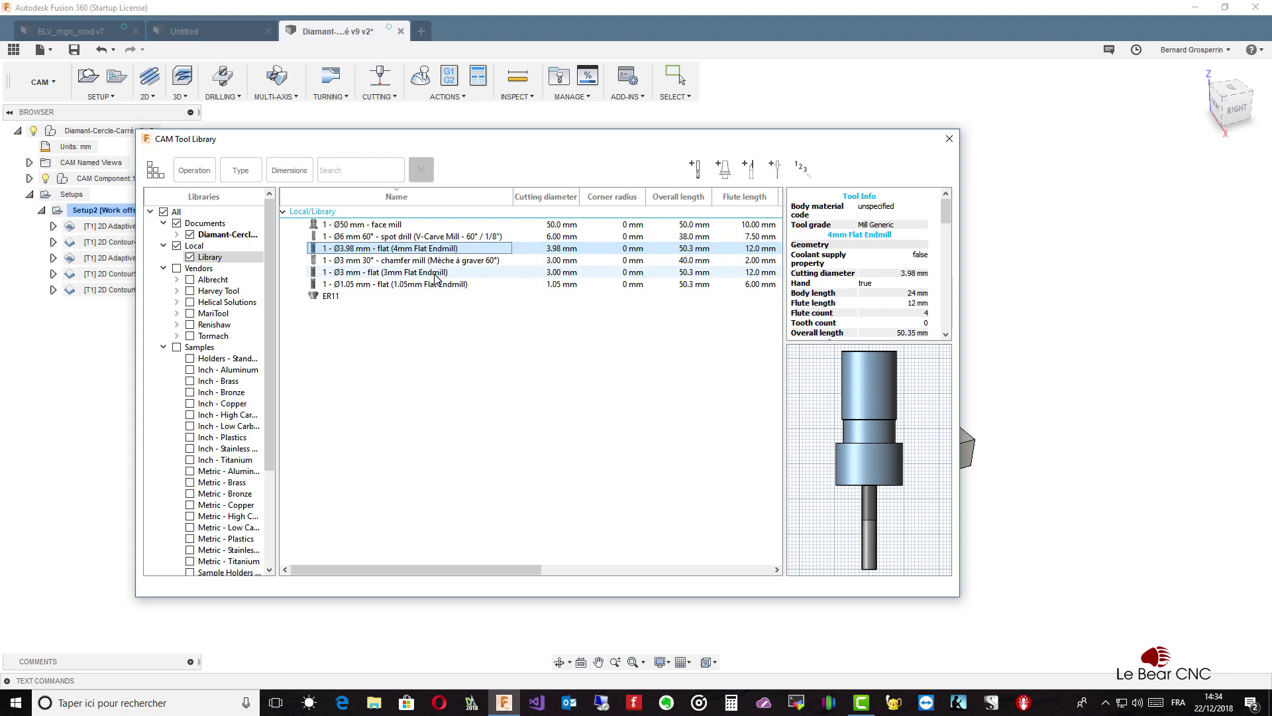
pyautogui.rightClick(421, 298)
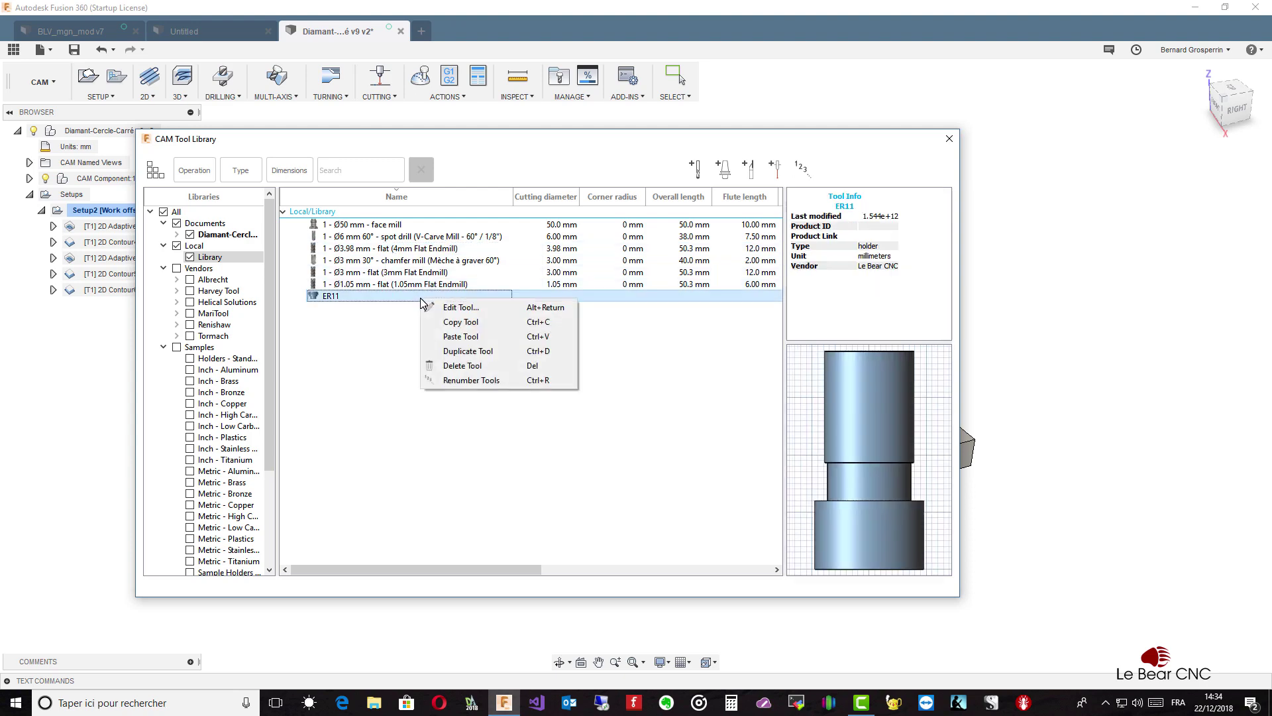
pyautogui.click(467, 337)
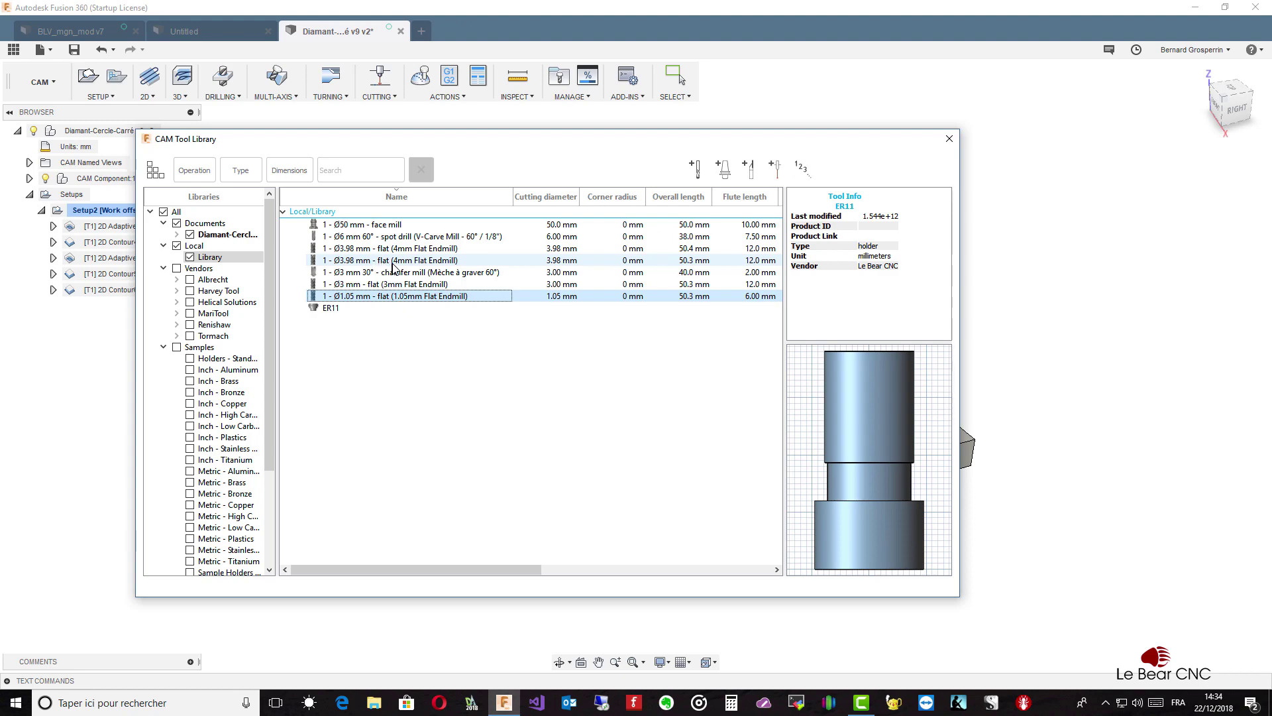
# Open the pasted endmill's editor and change its description from 4mm to 2.5mm Flat Endmill
pyautogui.doubleClick(393, 265)
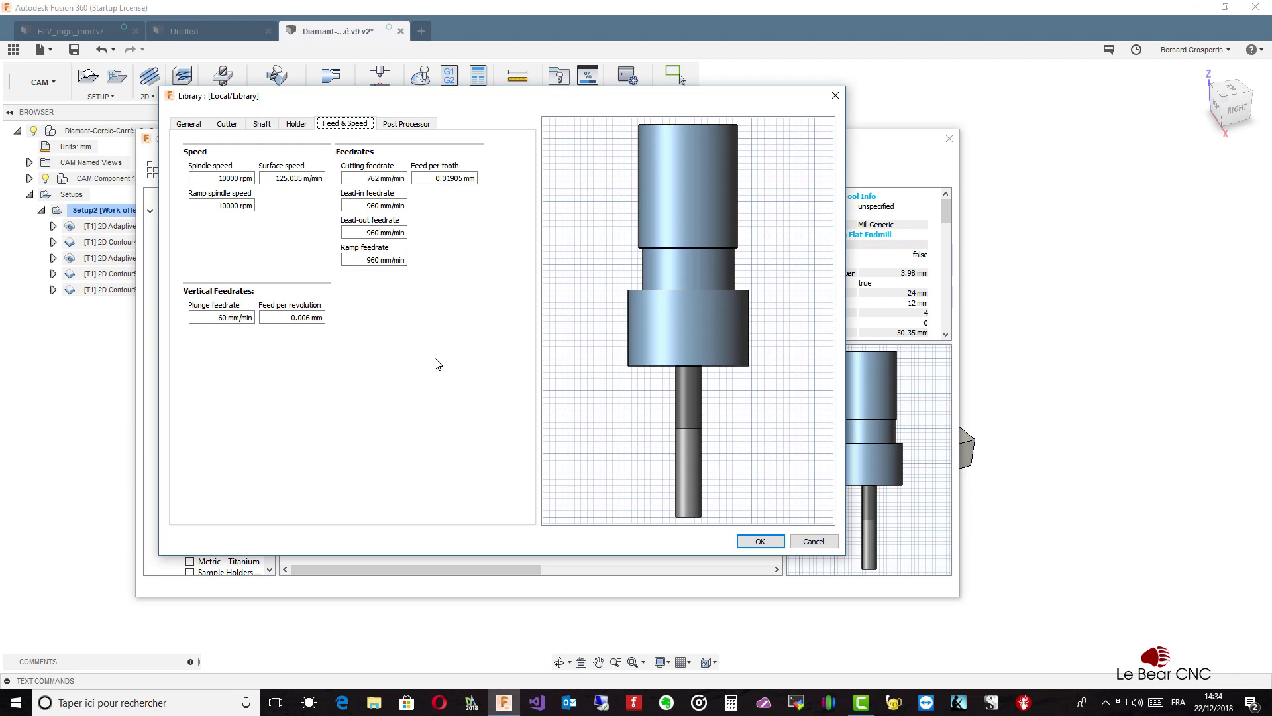
pyautogui.moveTo(490, 104); pyautogui.dragTo(500, 126)
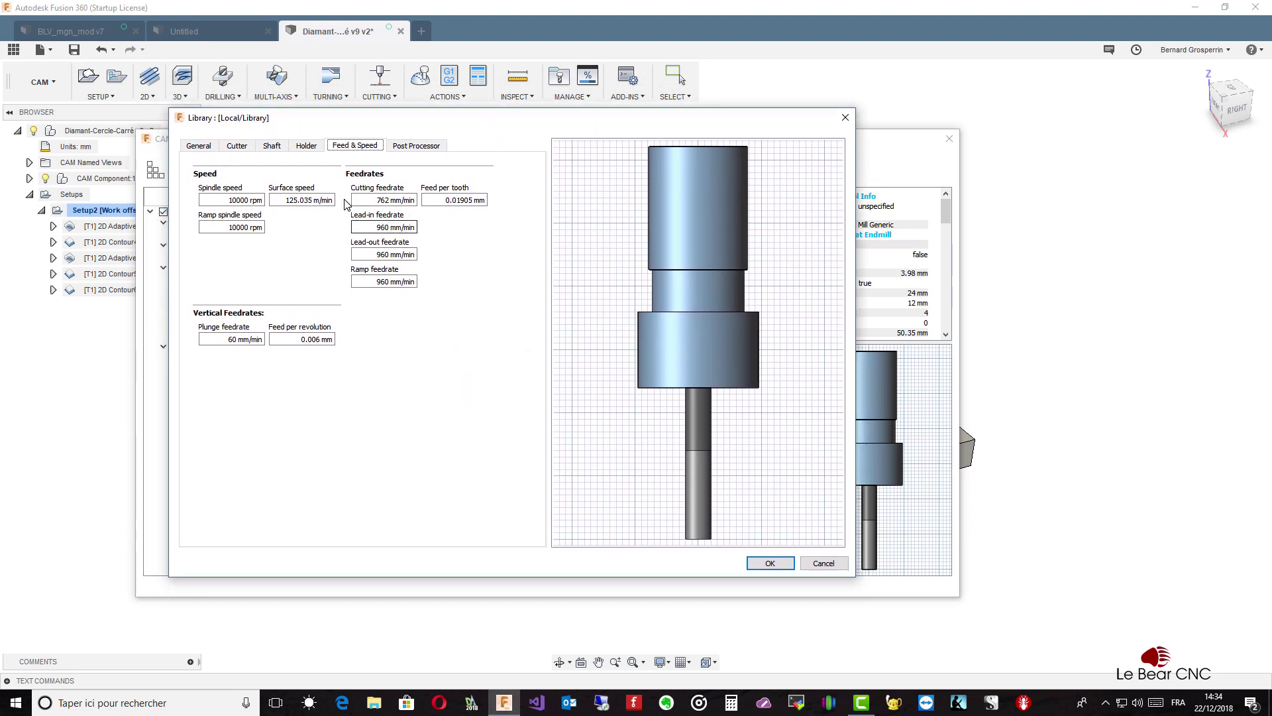
pyautogui.click(198, 147)
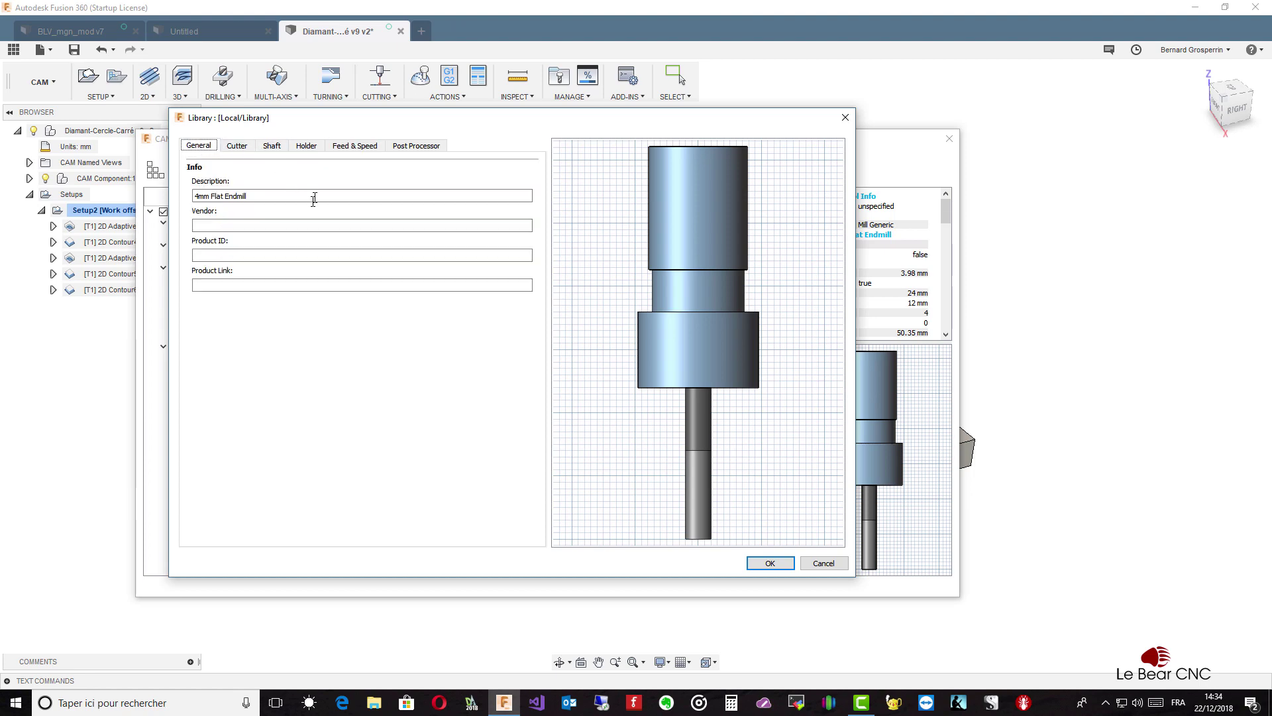
pyautogui.click(255, 196)
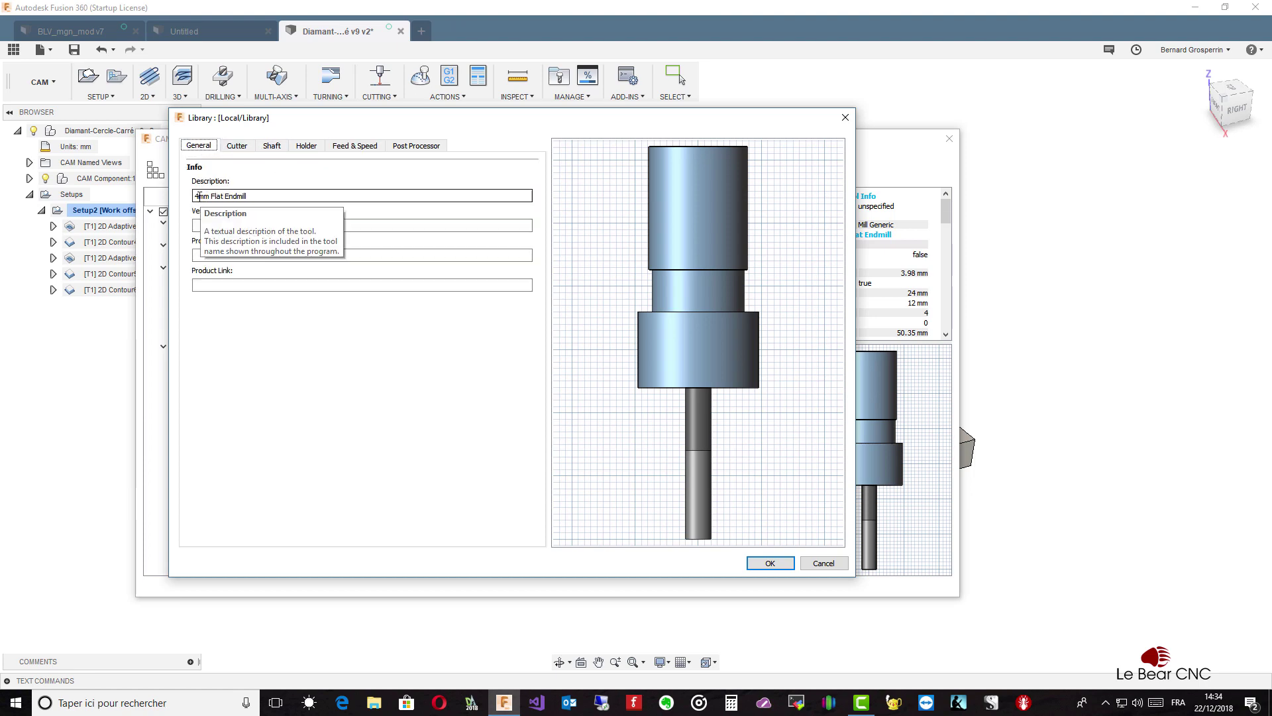
pyautogui.moveTo(198, 197); pyautogui.dragTo(190, 202)
pyautogui.write('2.')
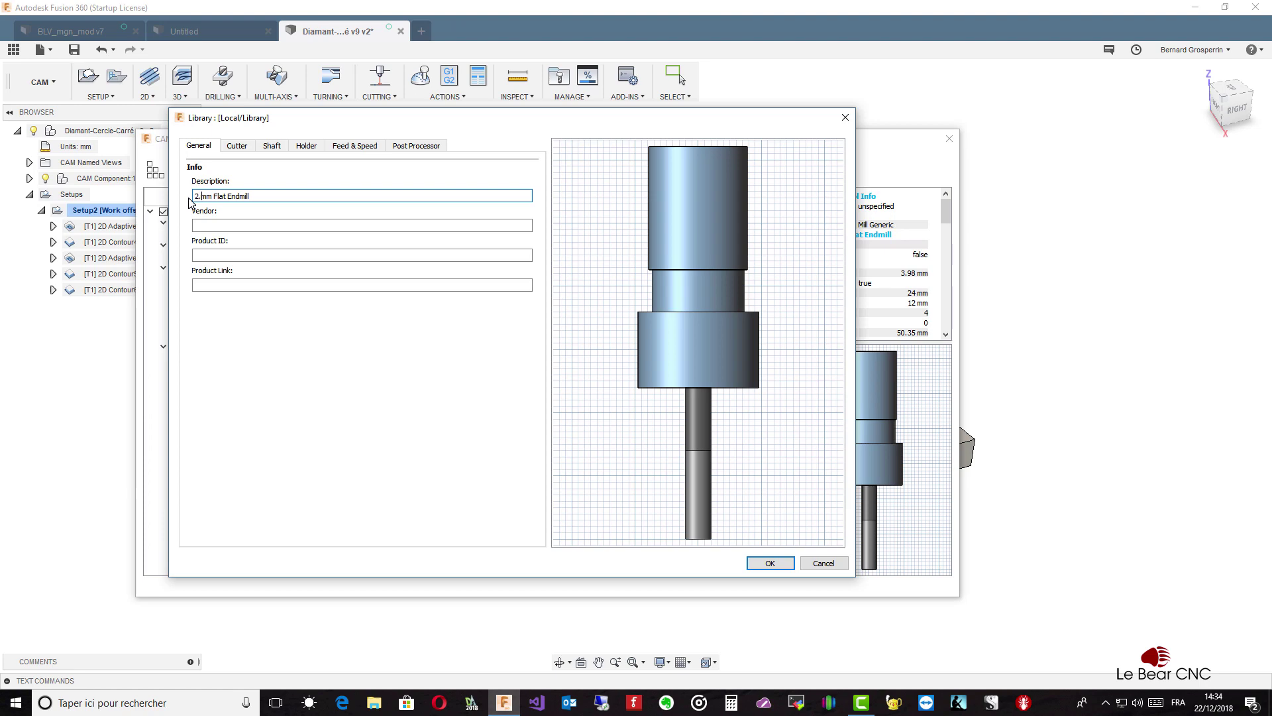
pyautogui.write('5')
pyautogui.click(237, 146)
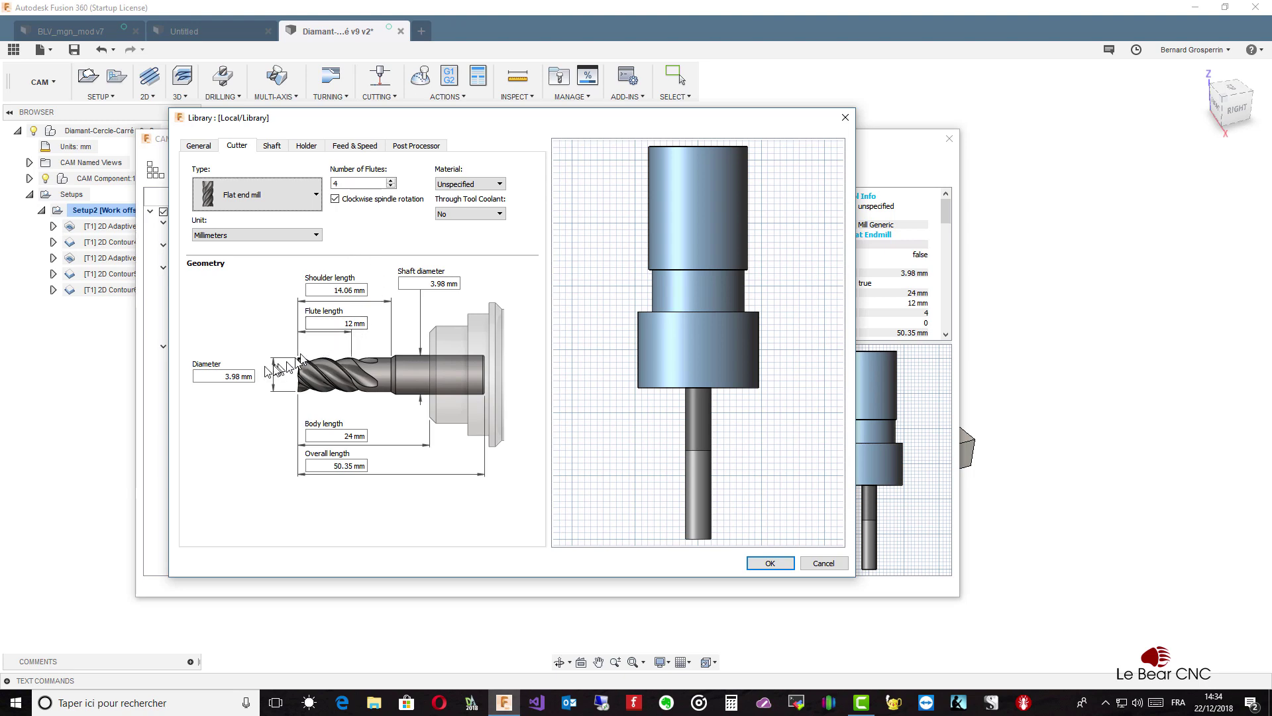
# Replace the 3.98 cutter diameter with 2.5 mm, leaving the shaft diameter at 3.98 mm
pyautogui.moveTo(226, 376); pyautogui.dragTo(241, 377)
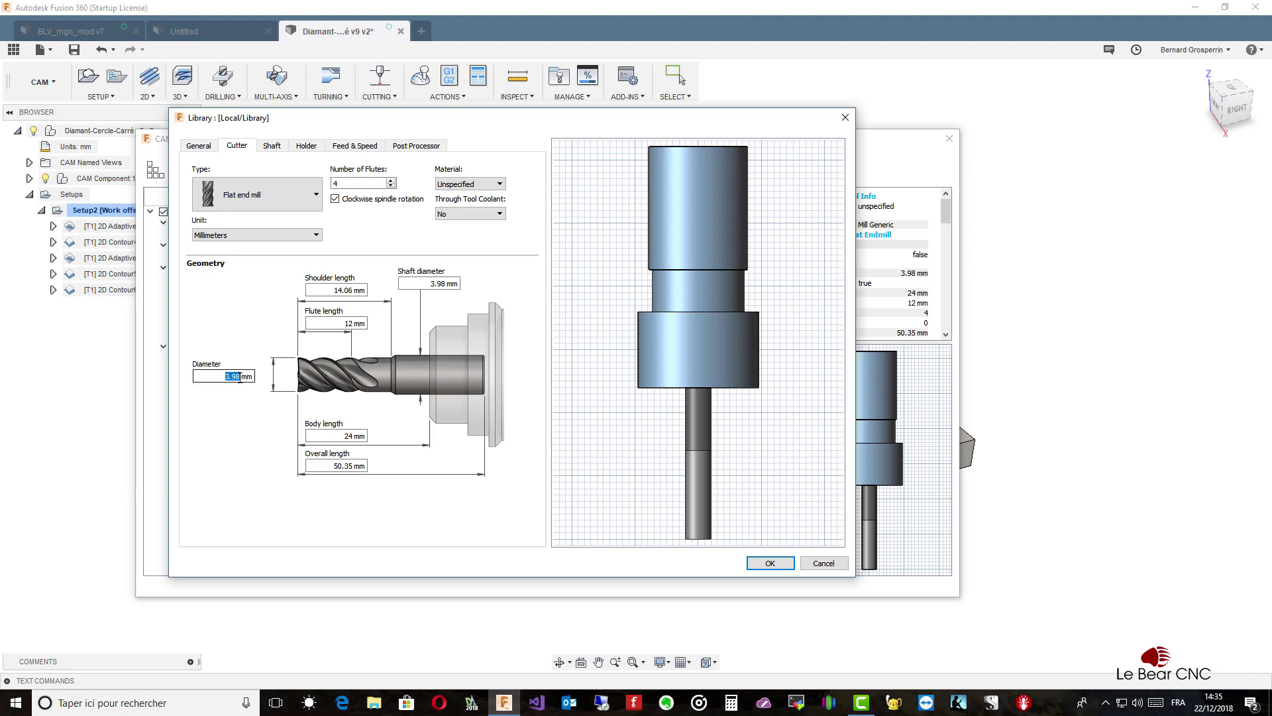
pyautogui.write('2.5')
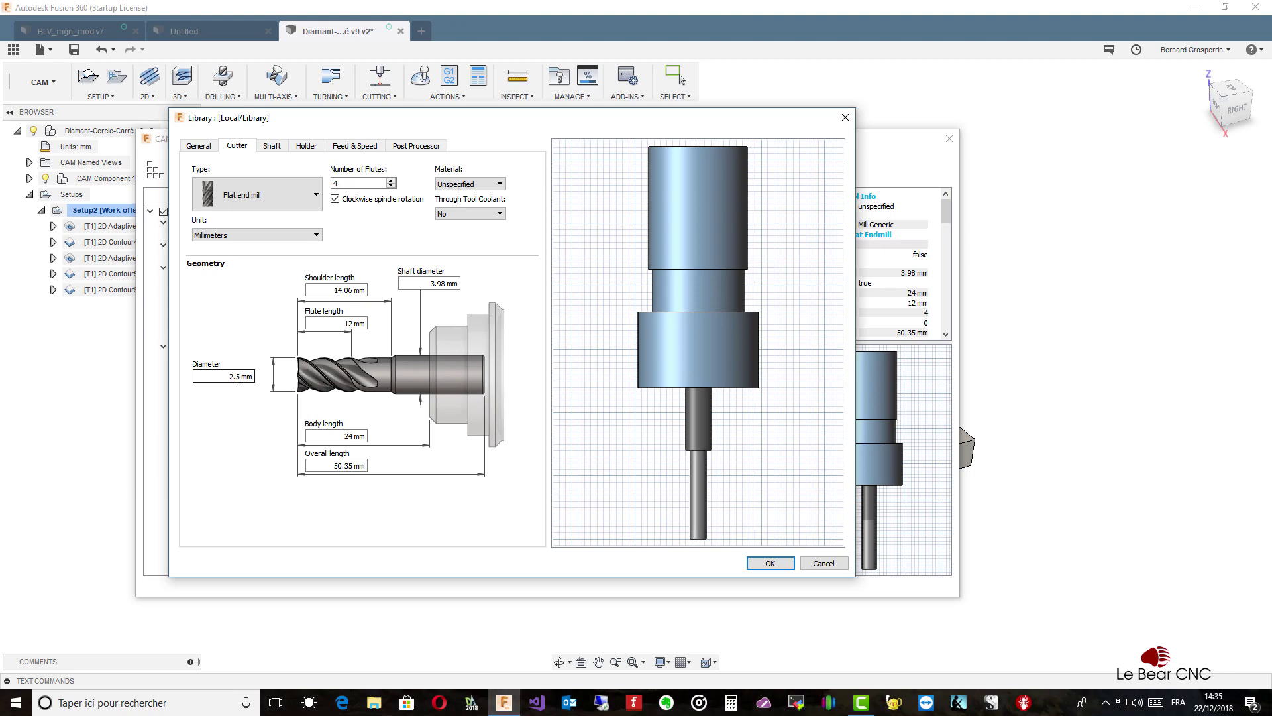
pyautogui.press('Tab')
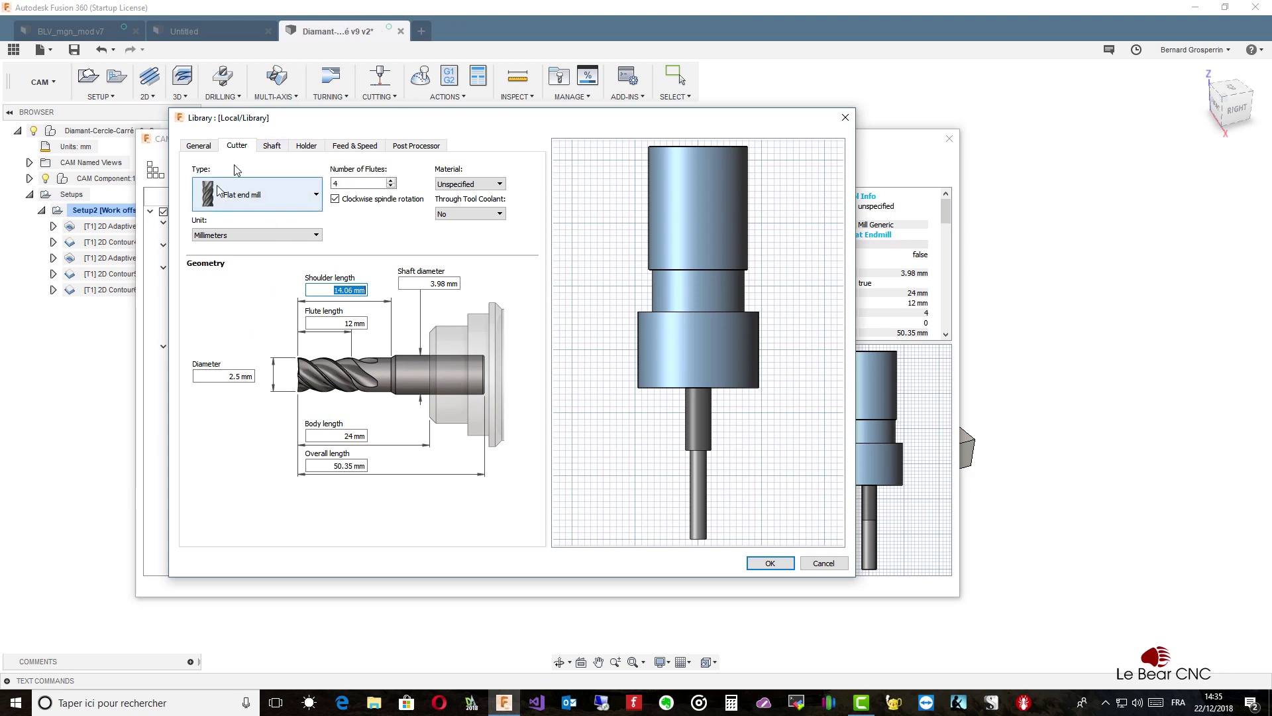
# Look over the endmill's shaft and ER11 holder, then show its 10000 rpm feed and speed settings
pyautogui.click(268, 147)
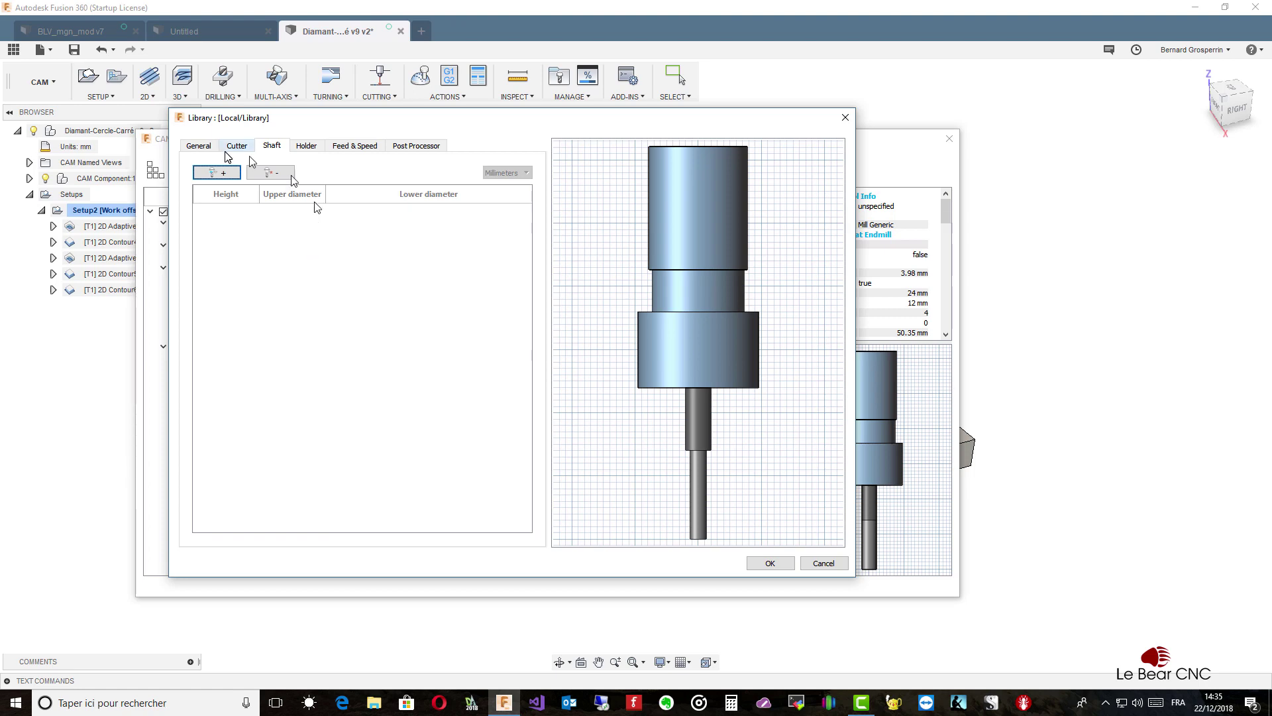
pyautogui.click(306, 147)
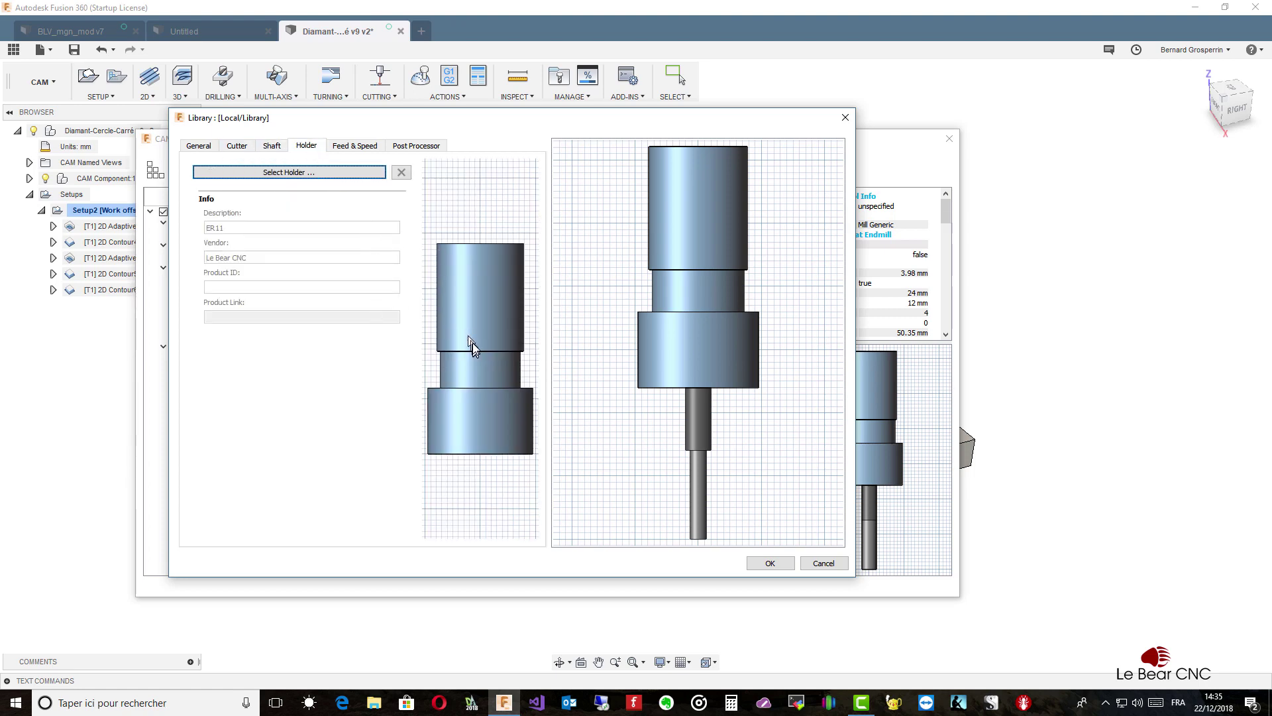
pyautogui.click(340, 147)
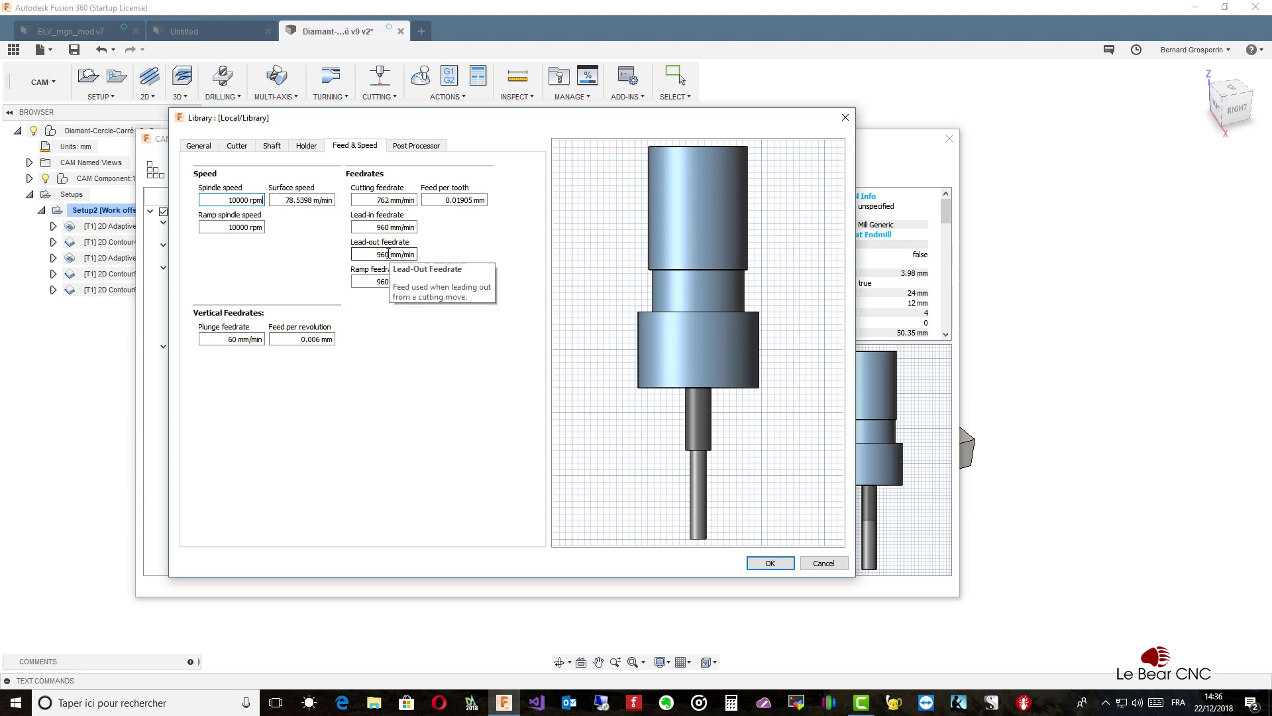
pyautogui.doubleClick(388, 254)
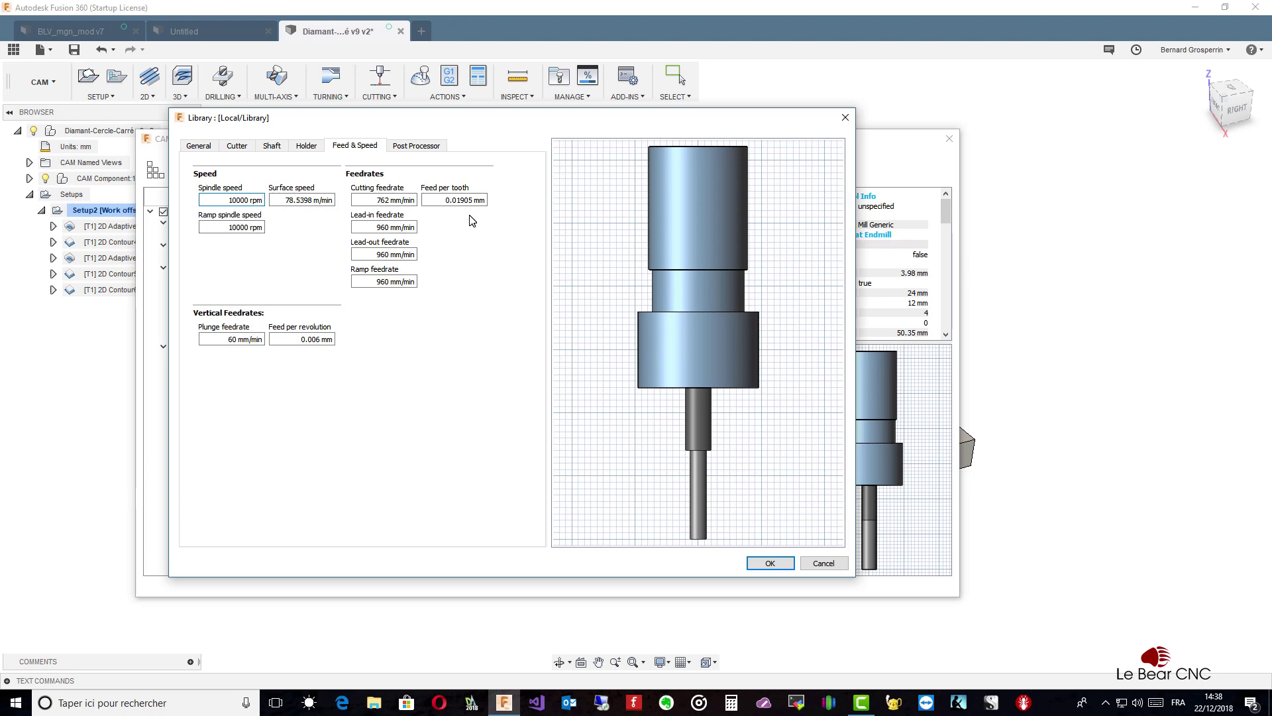
# Change the endmill's spindle speed from 10000 to 5000 rpm, with ramp speed following
pyautogui.doubleClick(229, 202)
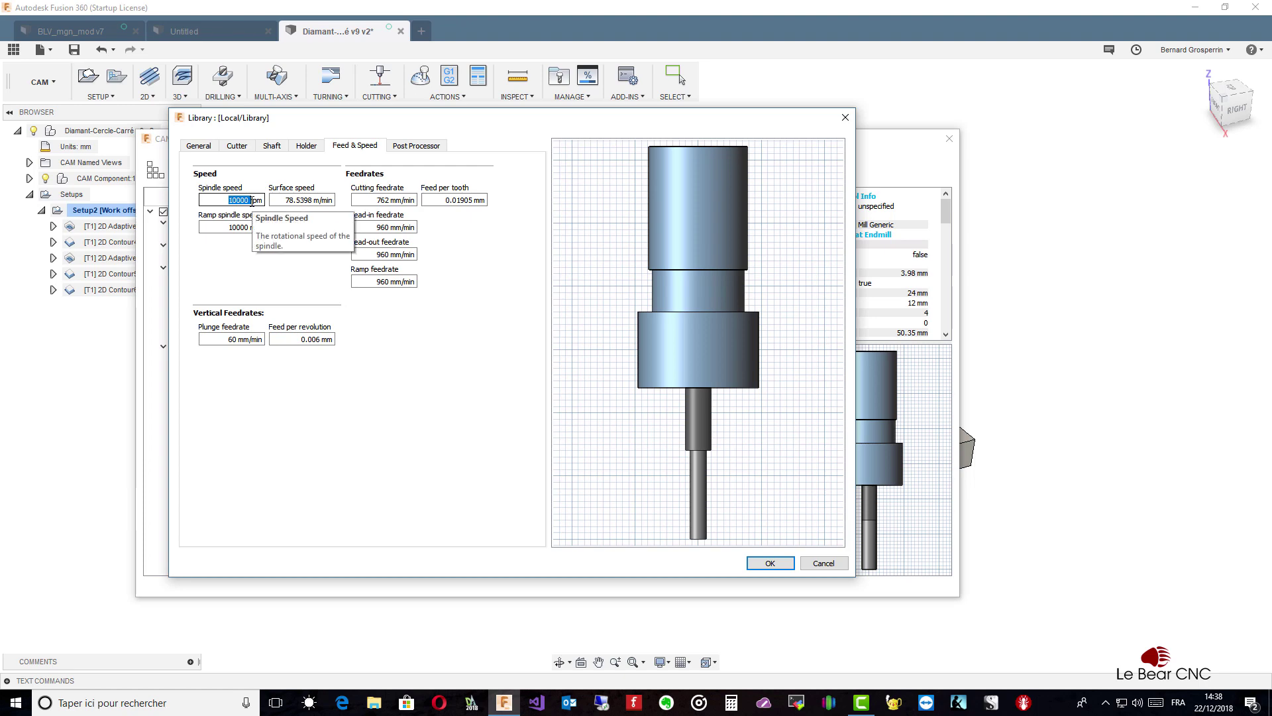
pyautogui.write('50')
pyautogui.write('00')
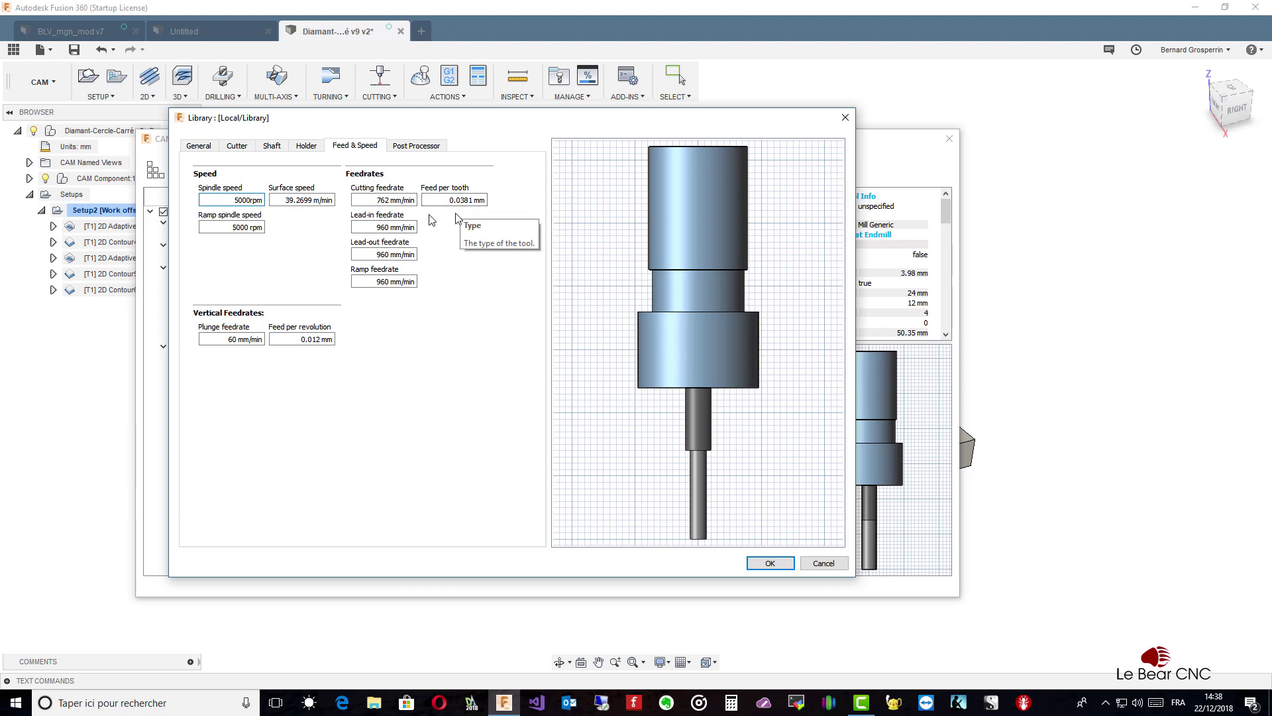
pyautogui.click(240, 200)
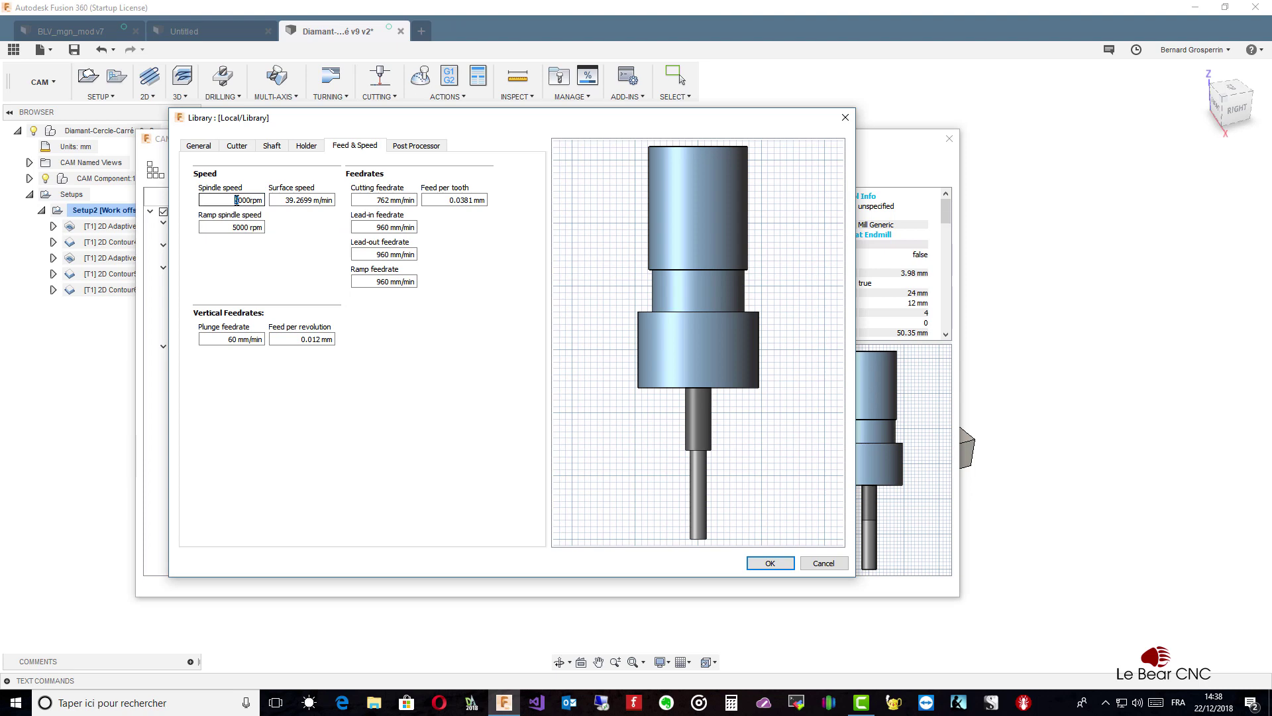
pyautogui.write('10')
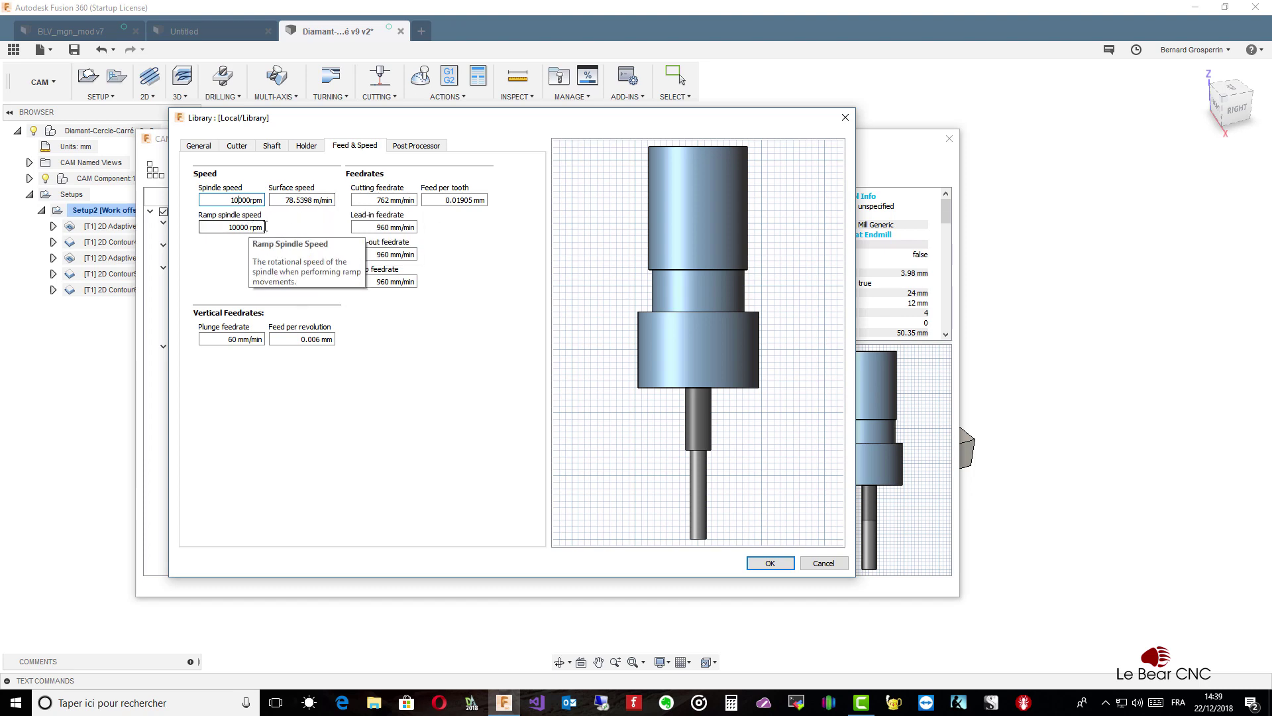
pyautogui.press('BackSpace')
pyautogui.press('BackSpace')
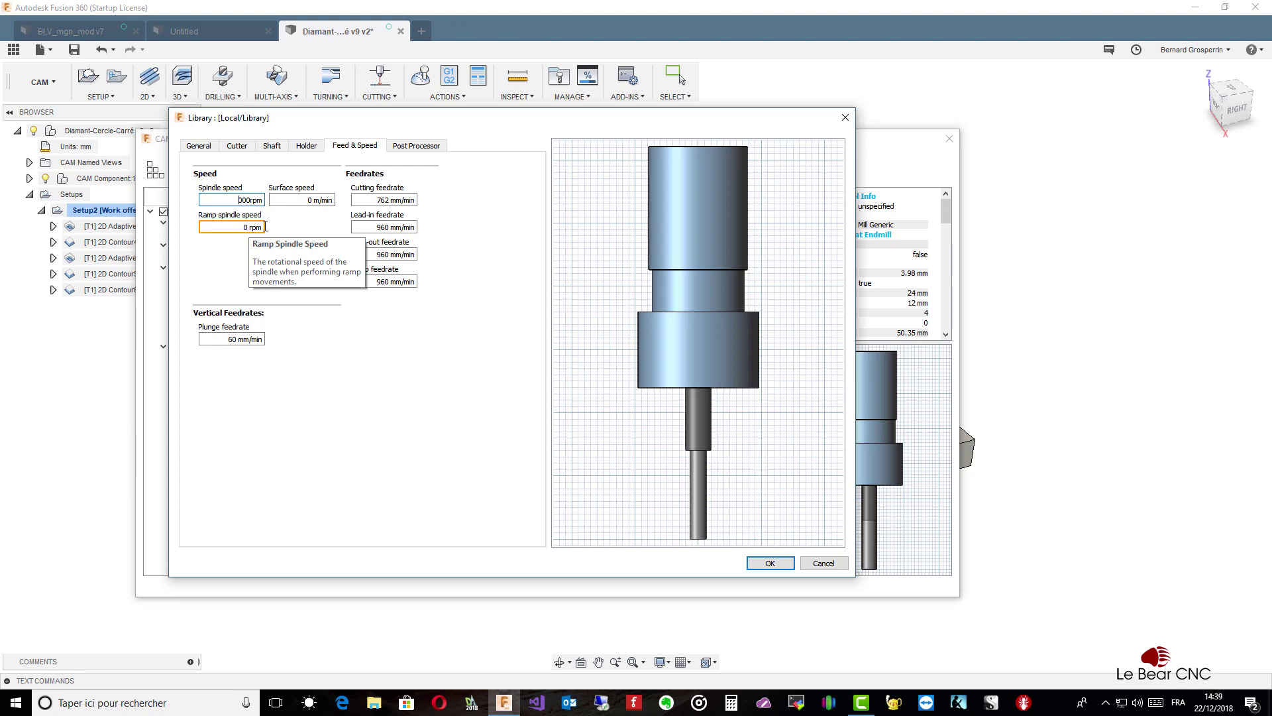
pyautogui.write('5')
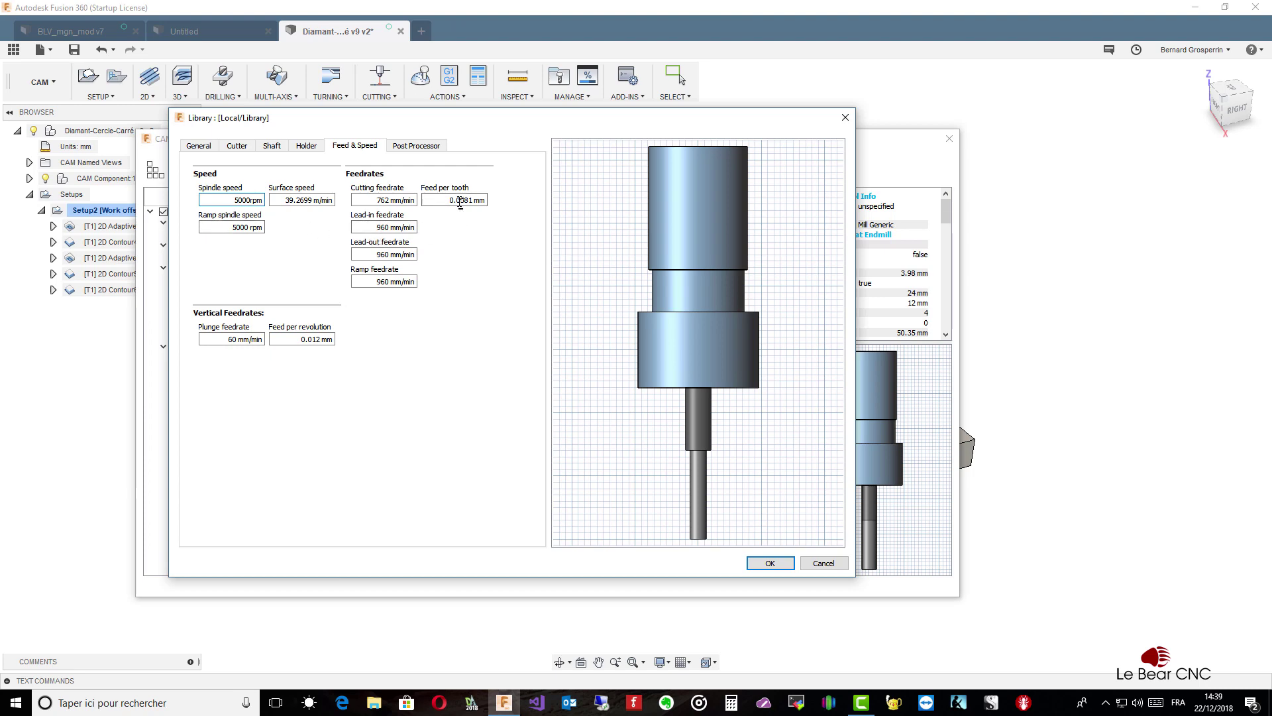
# Set the spindle speed back to 10000 rpm and the feed per tooth to 0.008 mm
pyautogui.moveTo(460, 200); pyautogui.dragTo(499, 205)
pyautogui.write('19')
pyautogui.press('Tab')
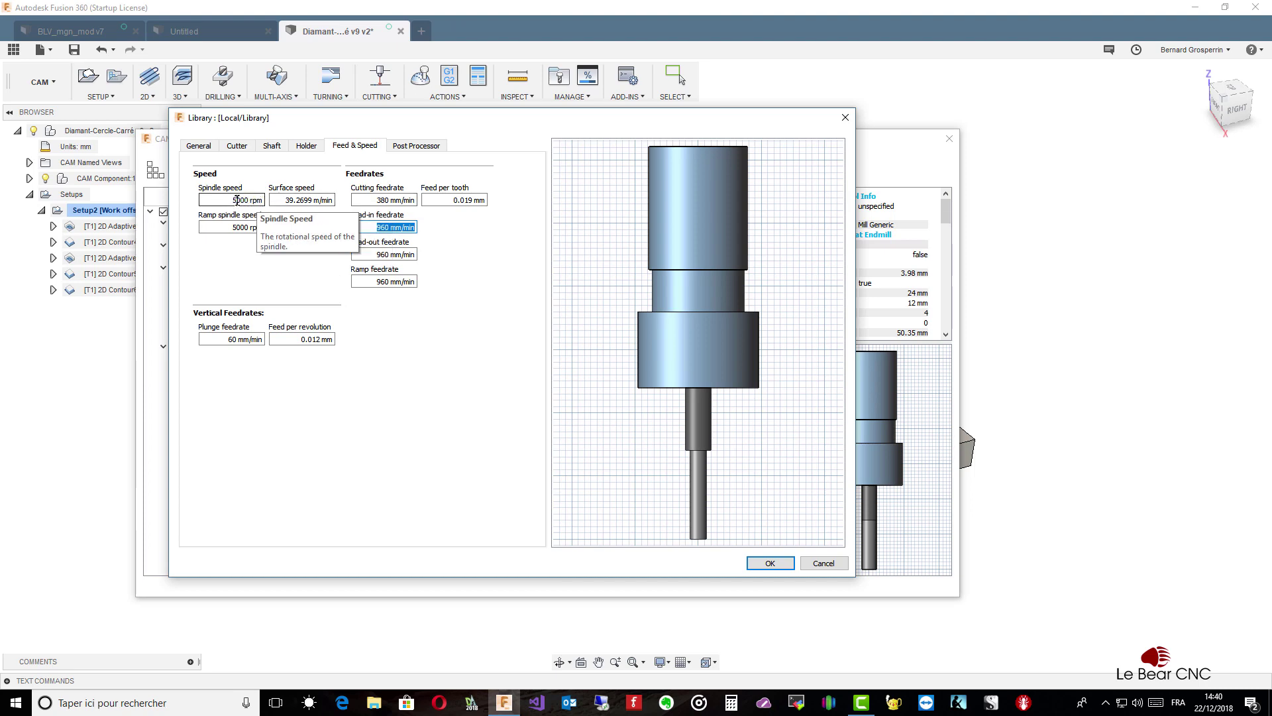
pyautogui.click(226, 200)
pyautogui.write('1')
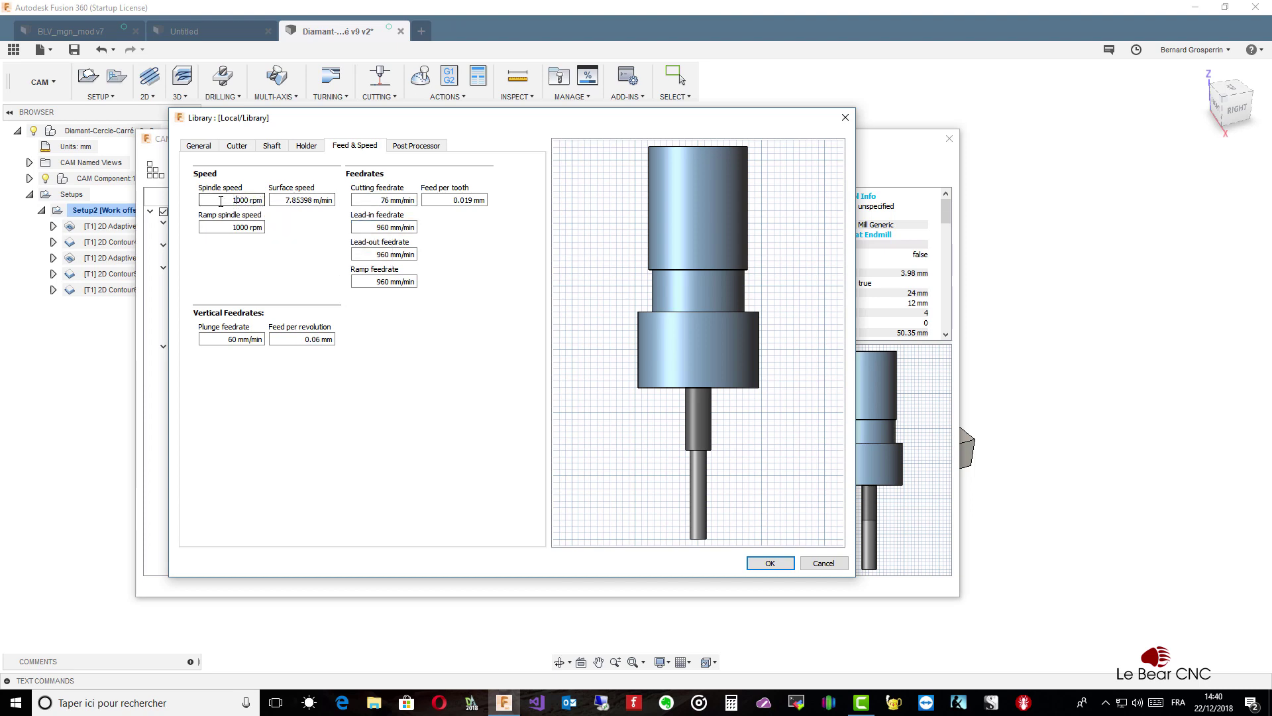
pyautogui.write('0')
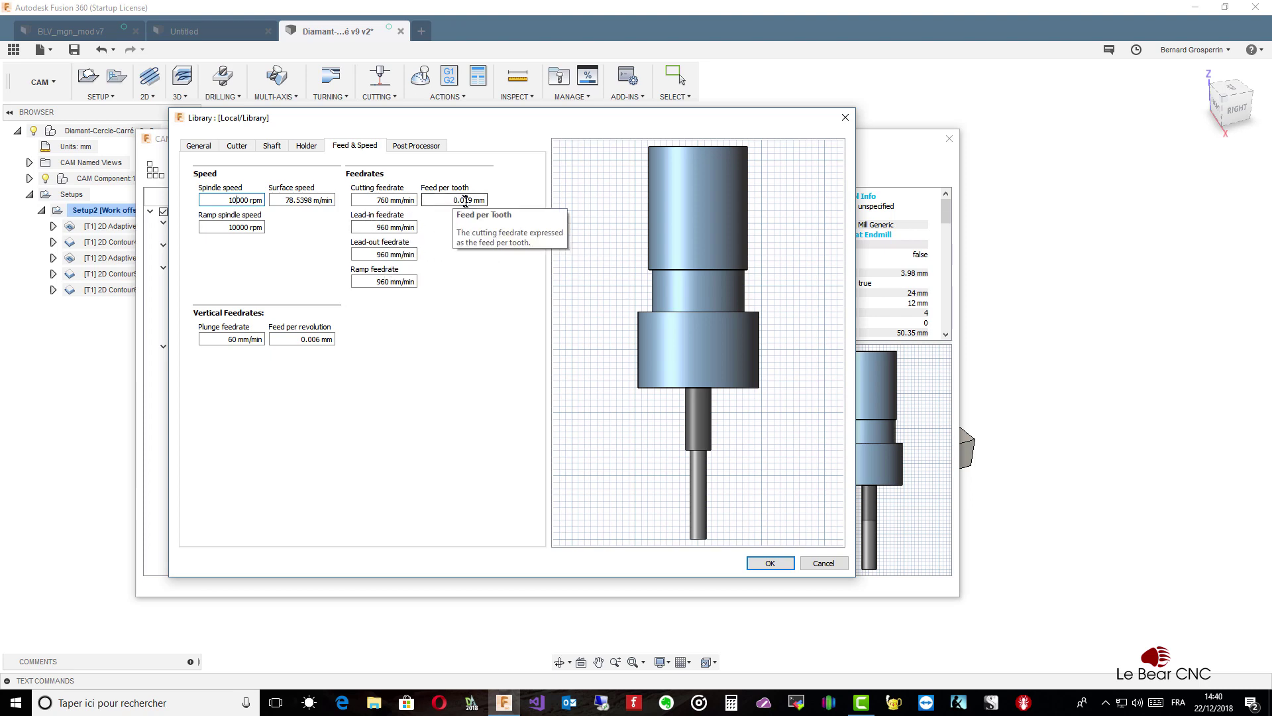
pyautogui.moveTo(465, 200); pyautogui.dragTo(493, 207)
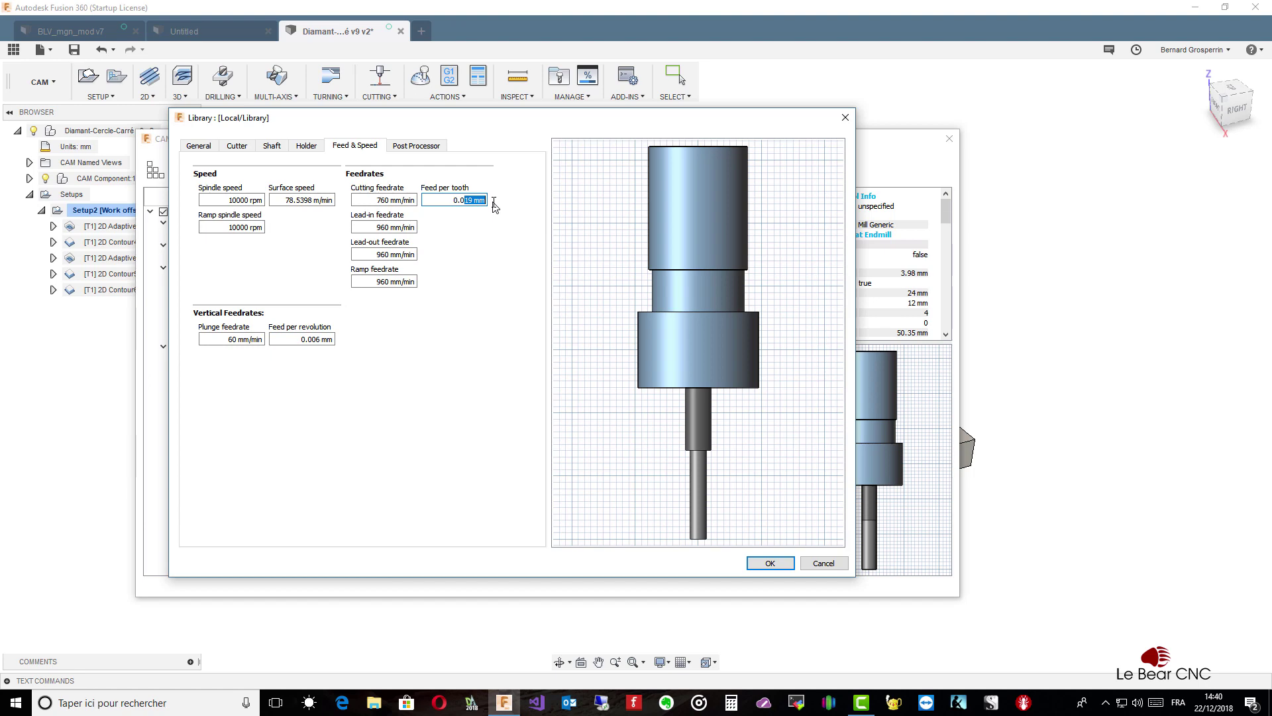
pyautogui.write('0')
pyautogui.write('8')
pyautogui.press('Tab')
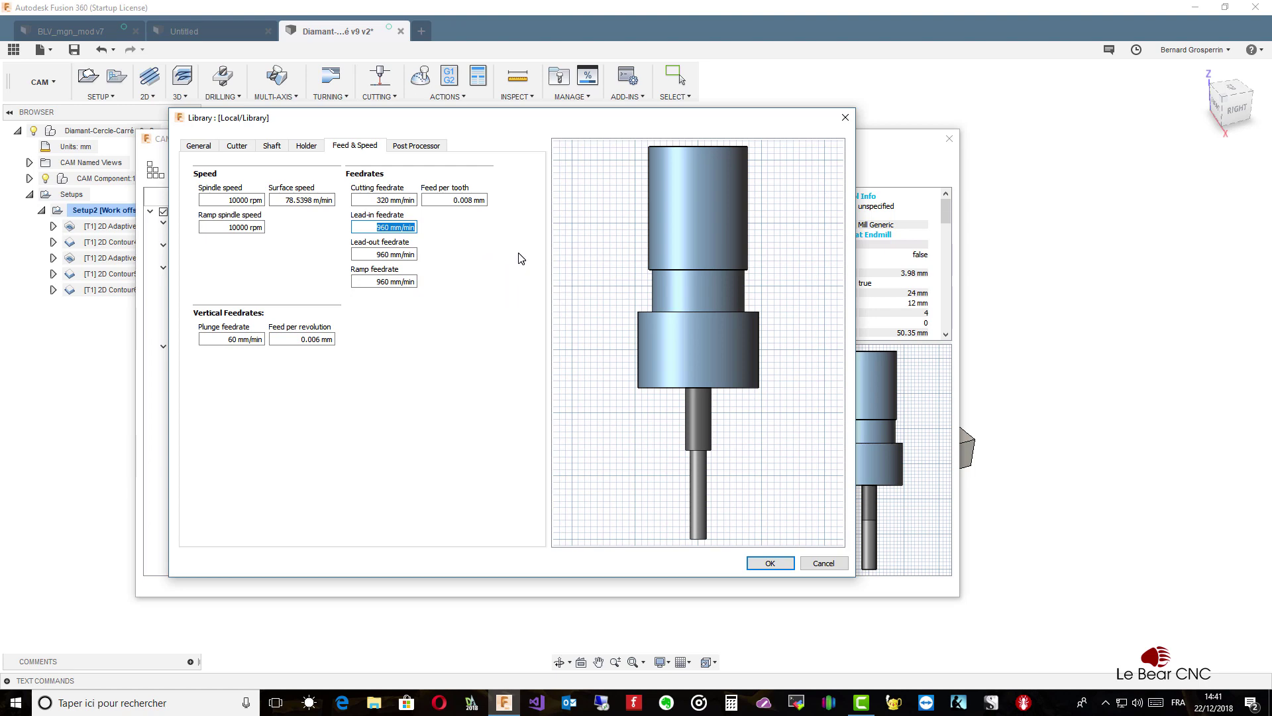
# Enter 320 mm/min for the lead-in, lead-out and ramp feedrates
pyautogui.write('320')
pyautogui.press('Tab')
pyautogui.write('320')
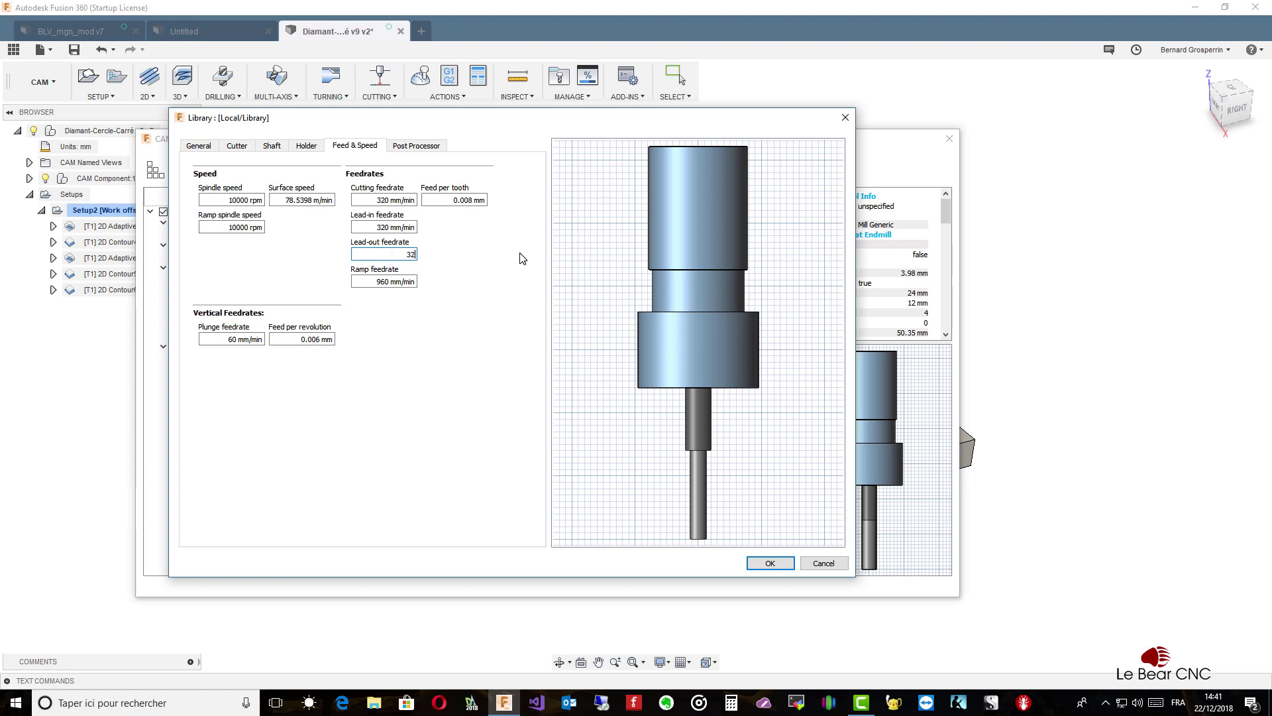
pyautogui.press('Tab')
pyautogui.write('320')
pyautogui.press('Tab')
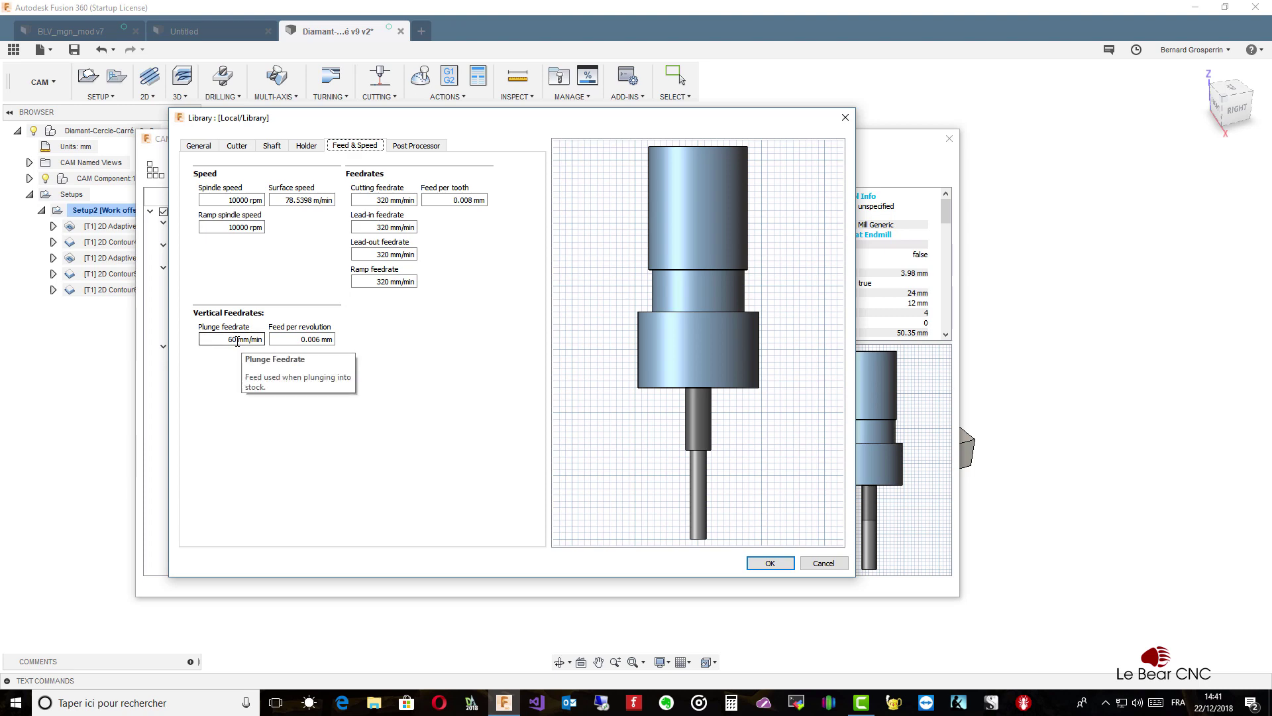
pyautogui.moveTo(240, 340); pyautogui.dragTo(221, 342)
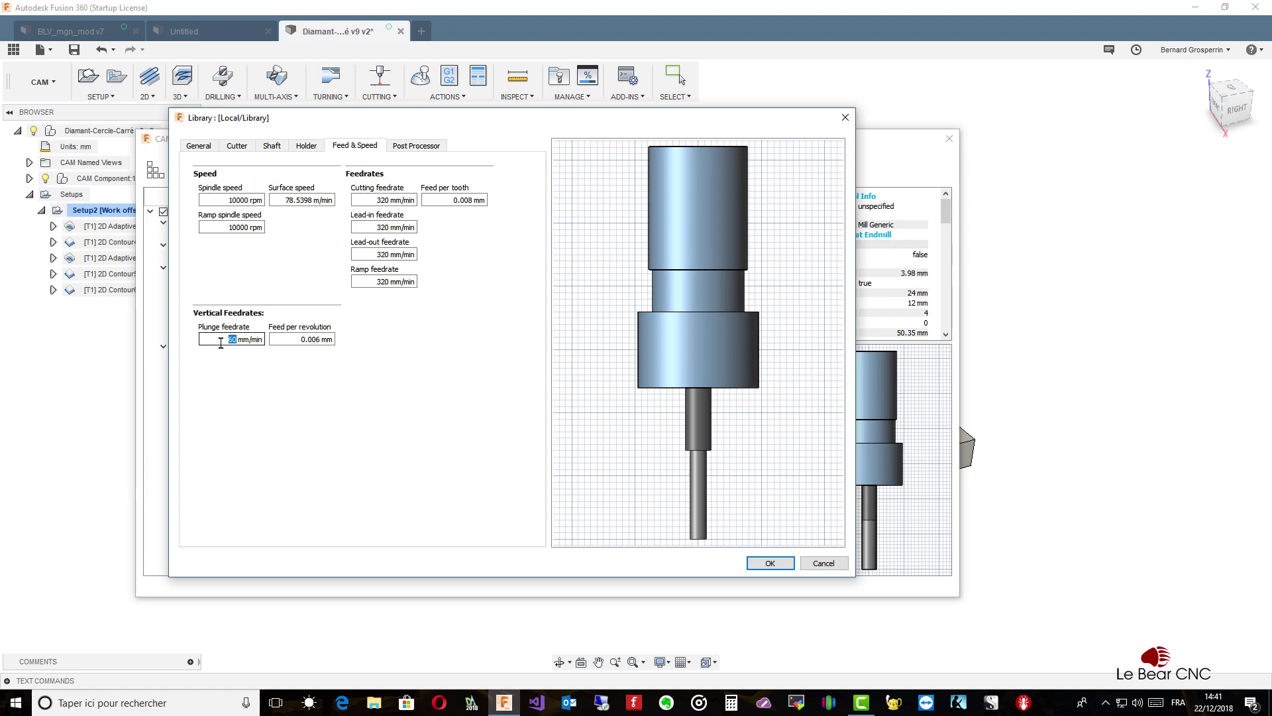
pyautogui.write('120')
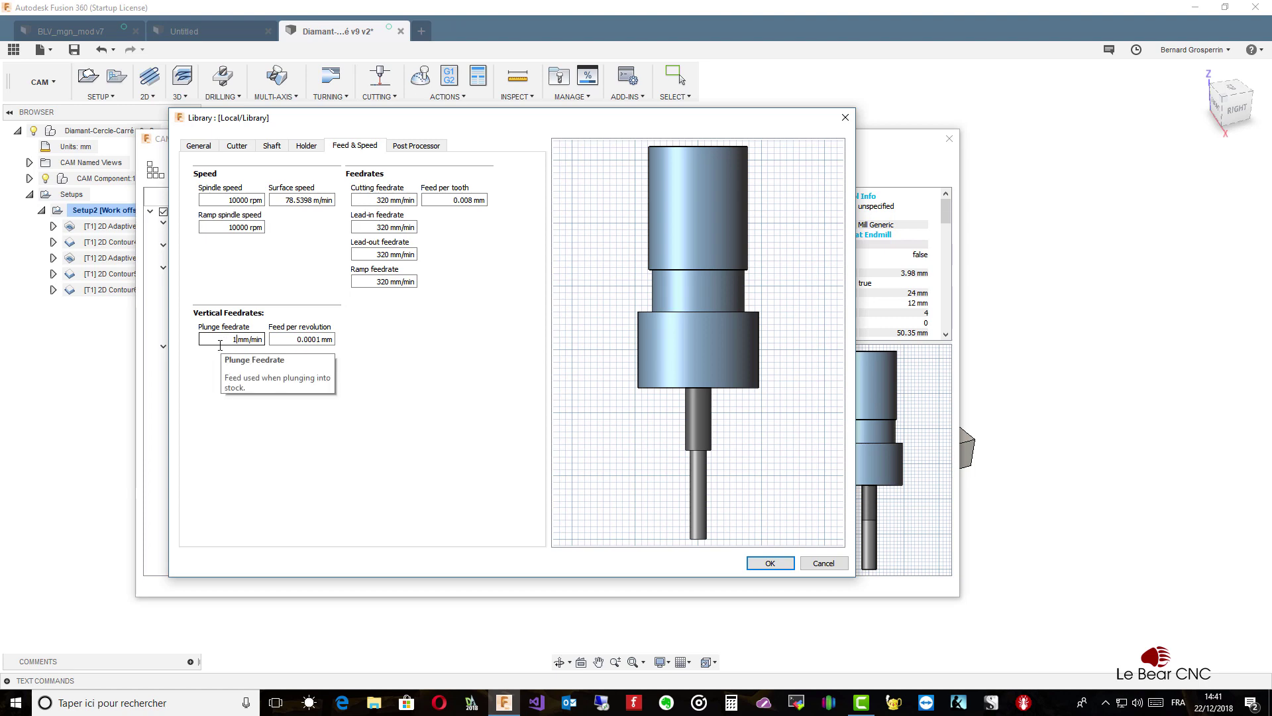
pyautogui.press('Tab')
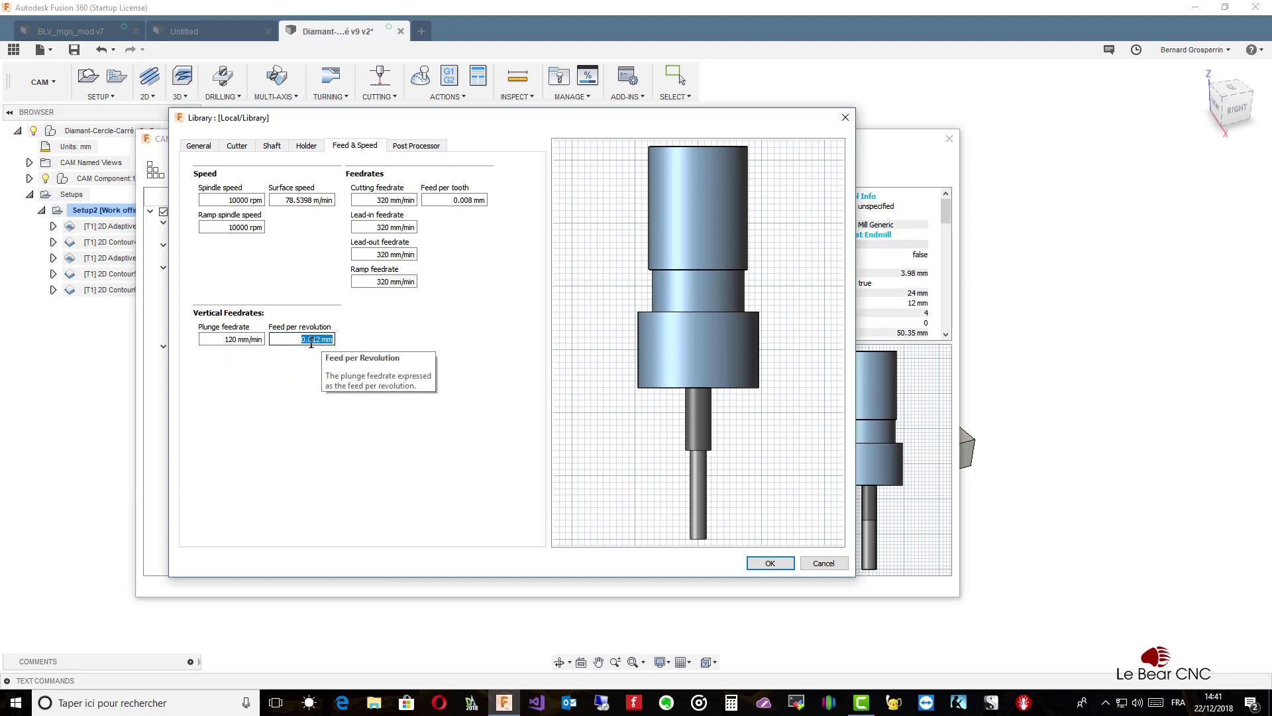
pyautogui.moveTo(312, 339); pyautogui.dragTo(339, 339)
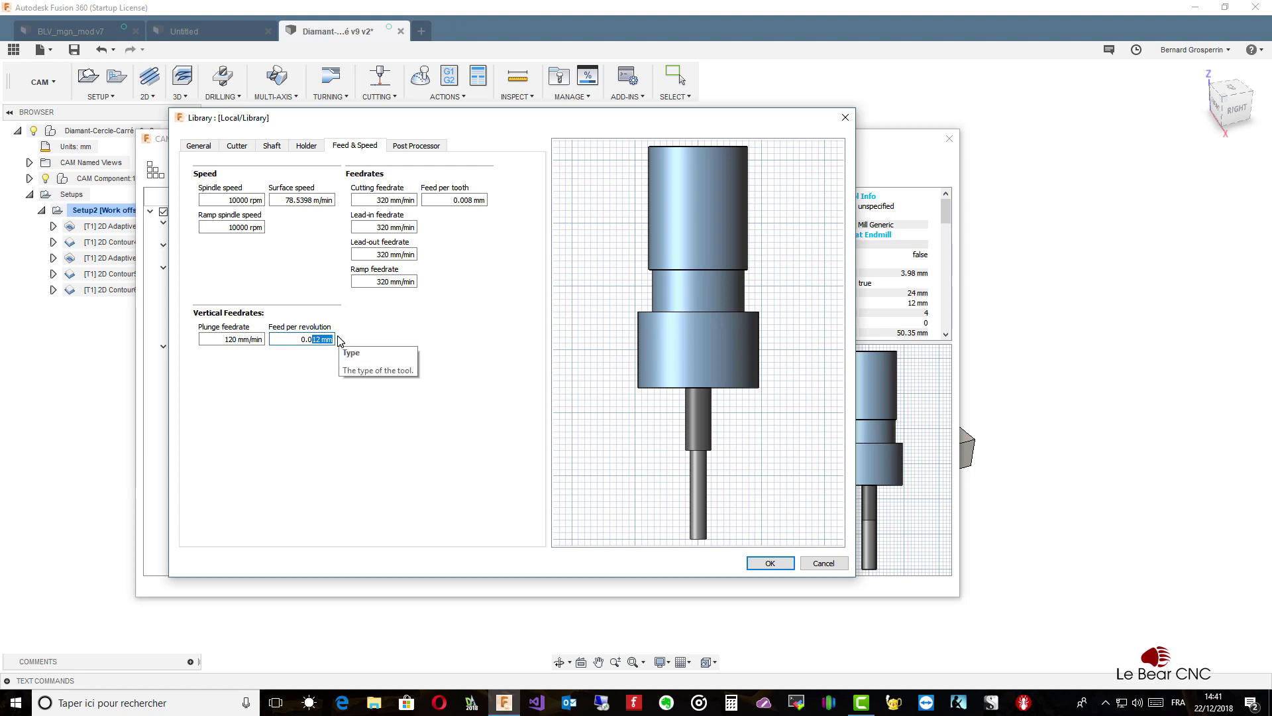
pyautogui.write('0.00')
pyautogui.write('6')
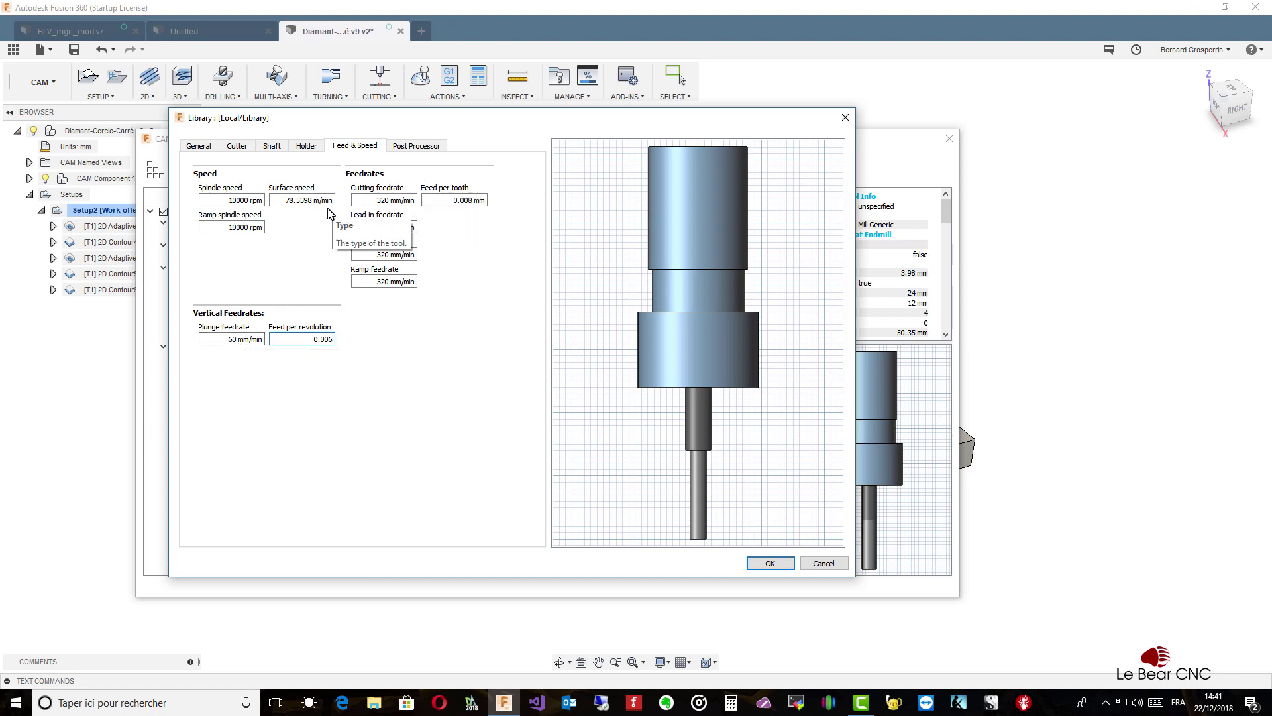
# Replace the endmill's spindle speed value with 18000 rpm
pyautogui.moveTo(223, 199); pyautogui.dragTo(277, 202)
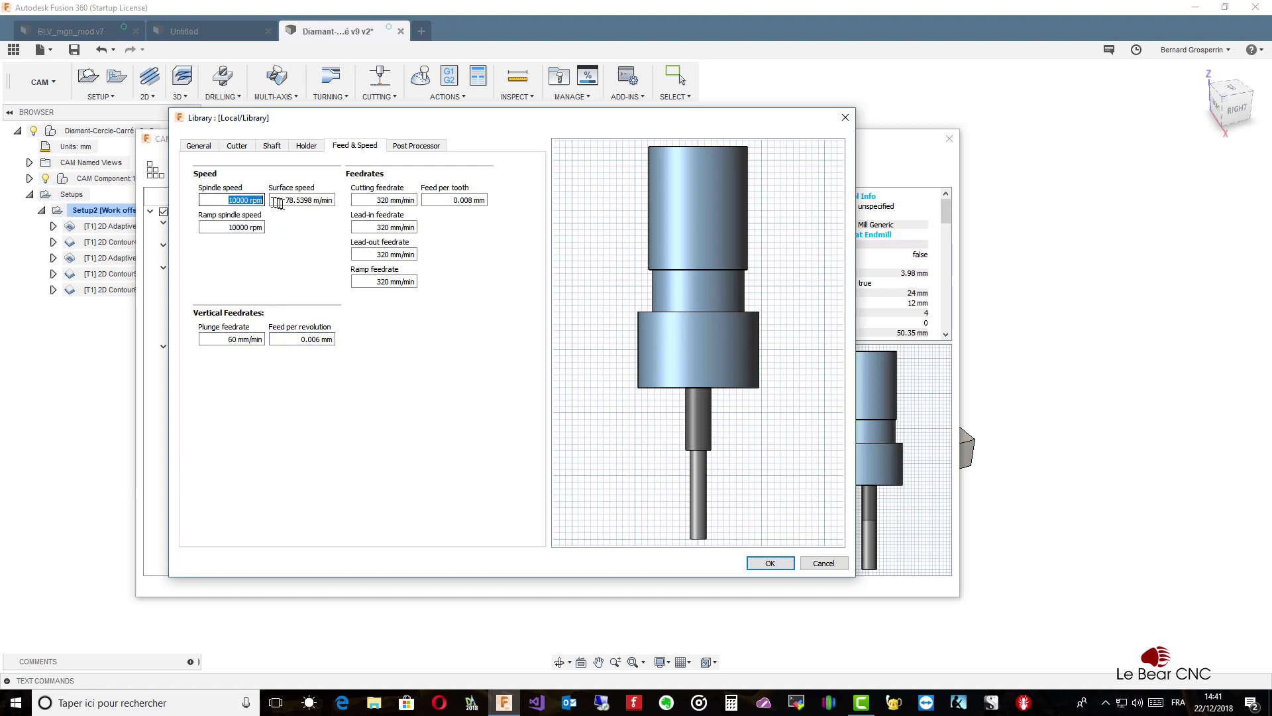
pyautogui.write('18')
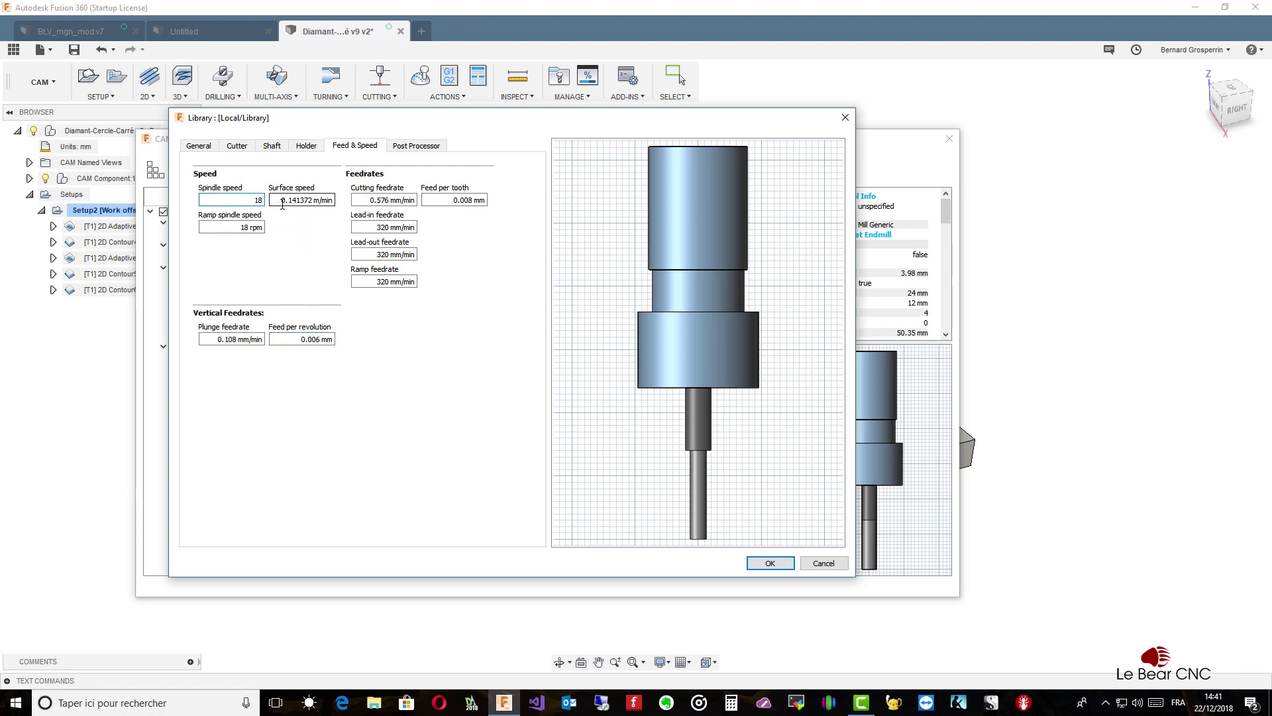
pyautogui.write('000')
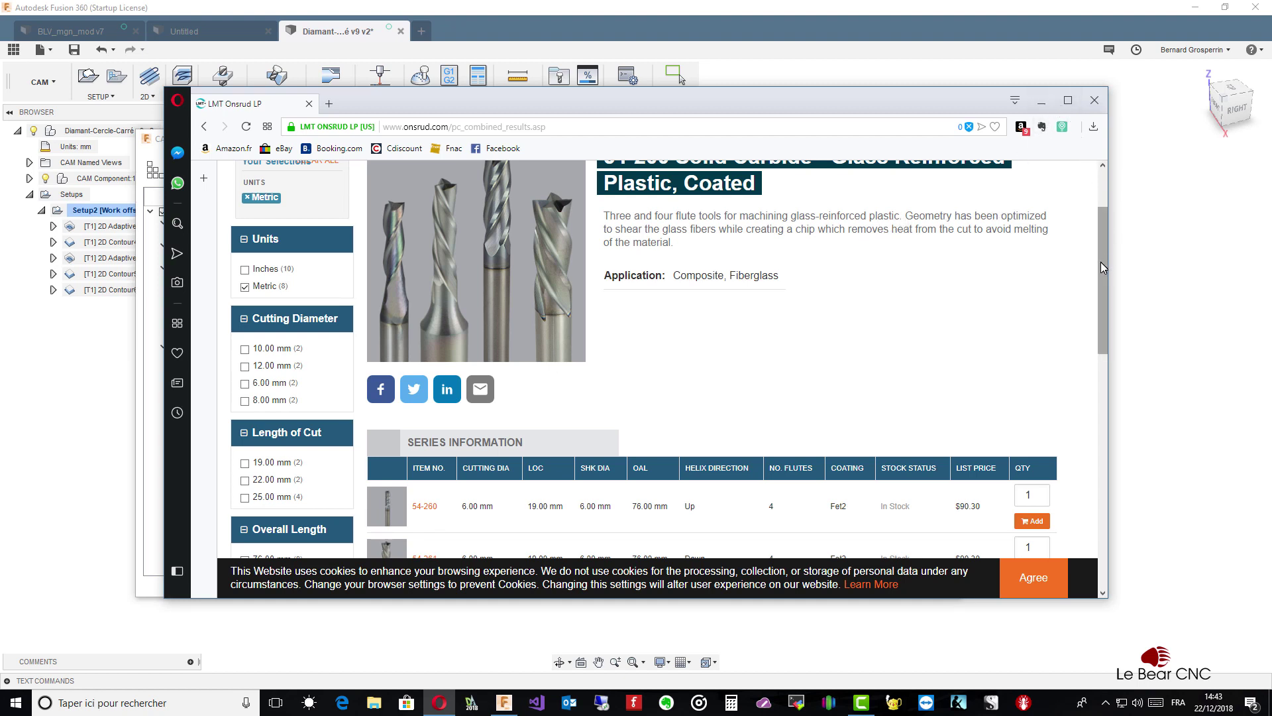
# Open LMT Onsrud's Wood - Composite Woods series and scroll through its router bit families
pyautogui.moveTo(1100, 261)
pyautogui.mouseDown()
pyautogui.moveTo(1105, 223)
pyautogui.moveTo(1101, 477)
pyautogui.moveTo(1099, 348)
pyautogui.moveTo(1072, 221)
pyautogui.mouseUp()
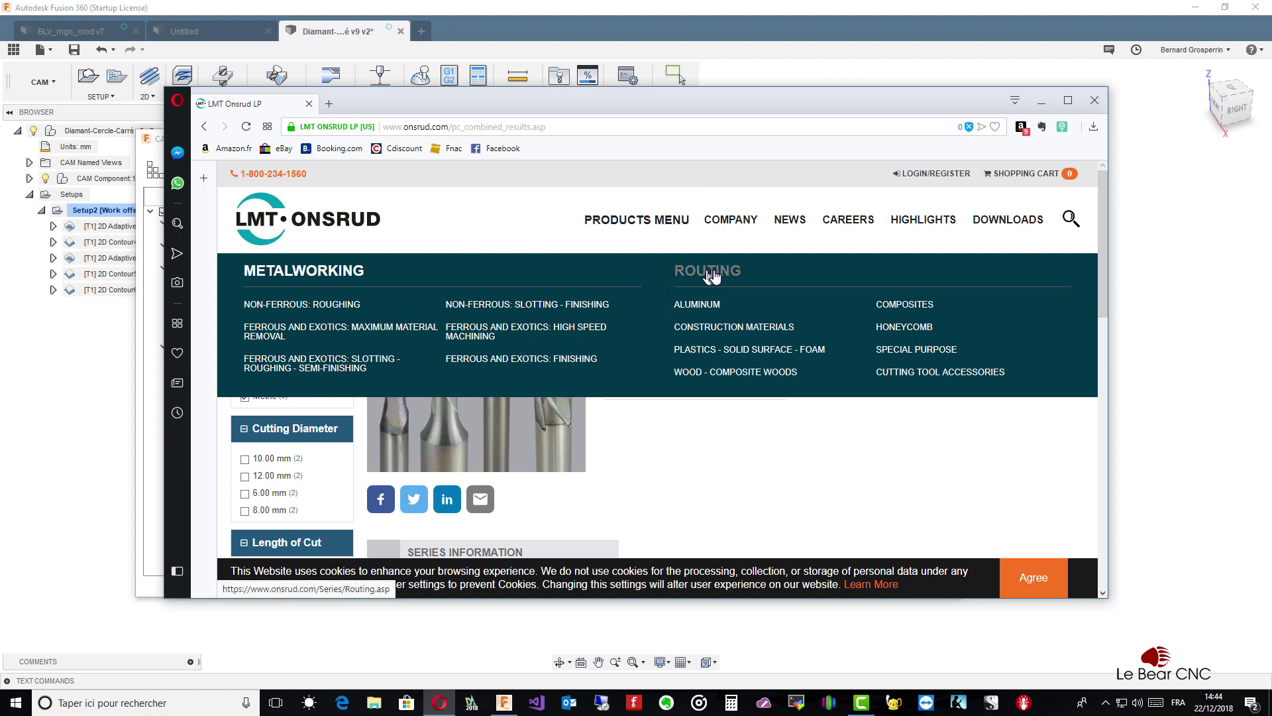
pyautogui.click(771, 375)
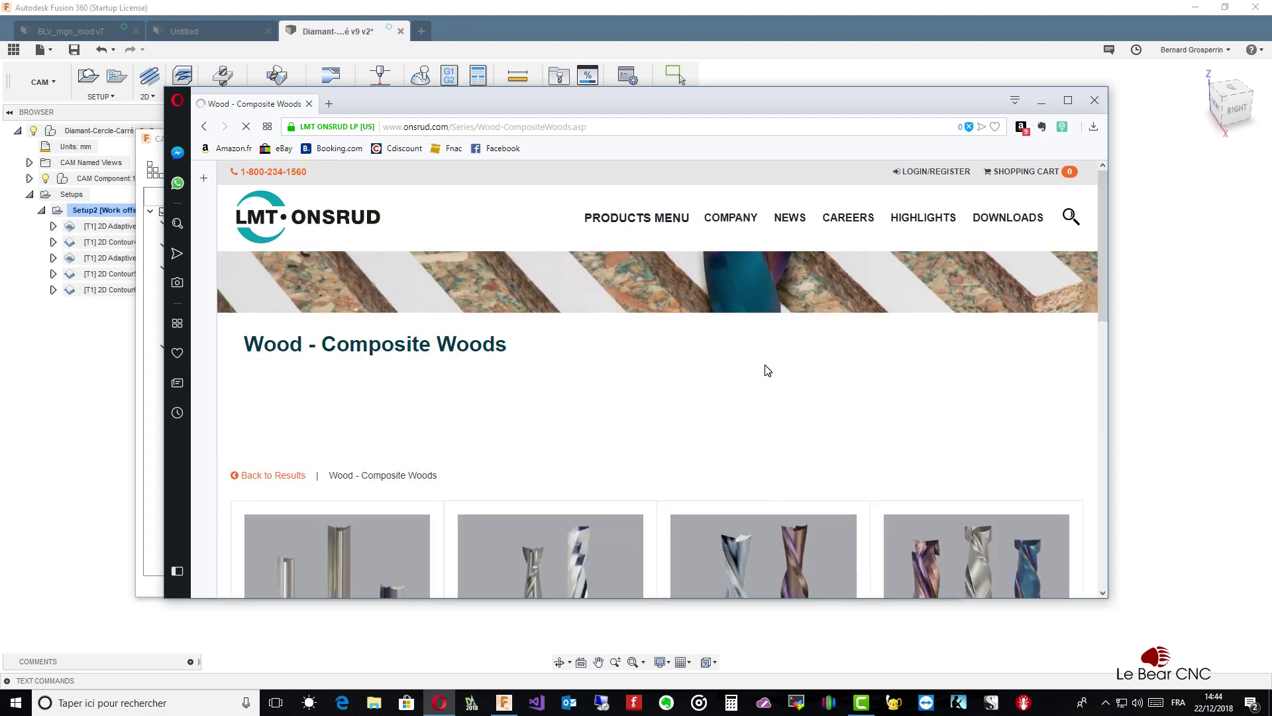
pyautogui.scroll(-5, 767, 370)
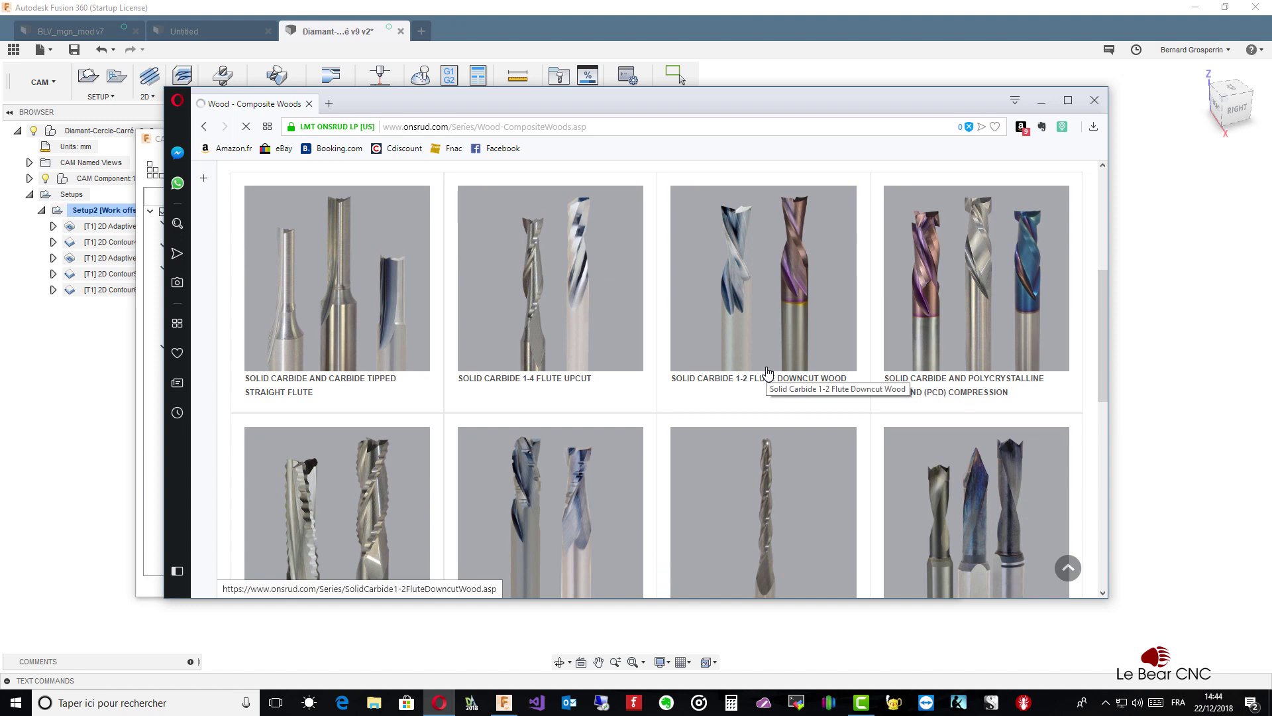
pyautogui.scroll(-1, 767, 373)
pyautogui.scroll(-2, 767, 374)
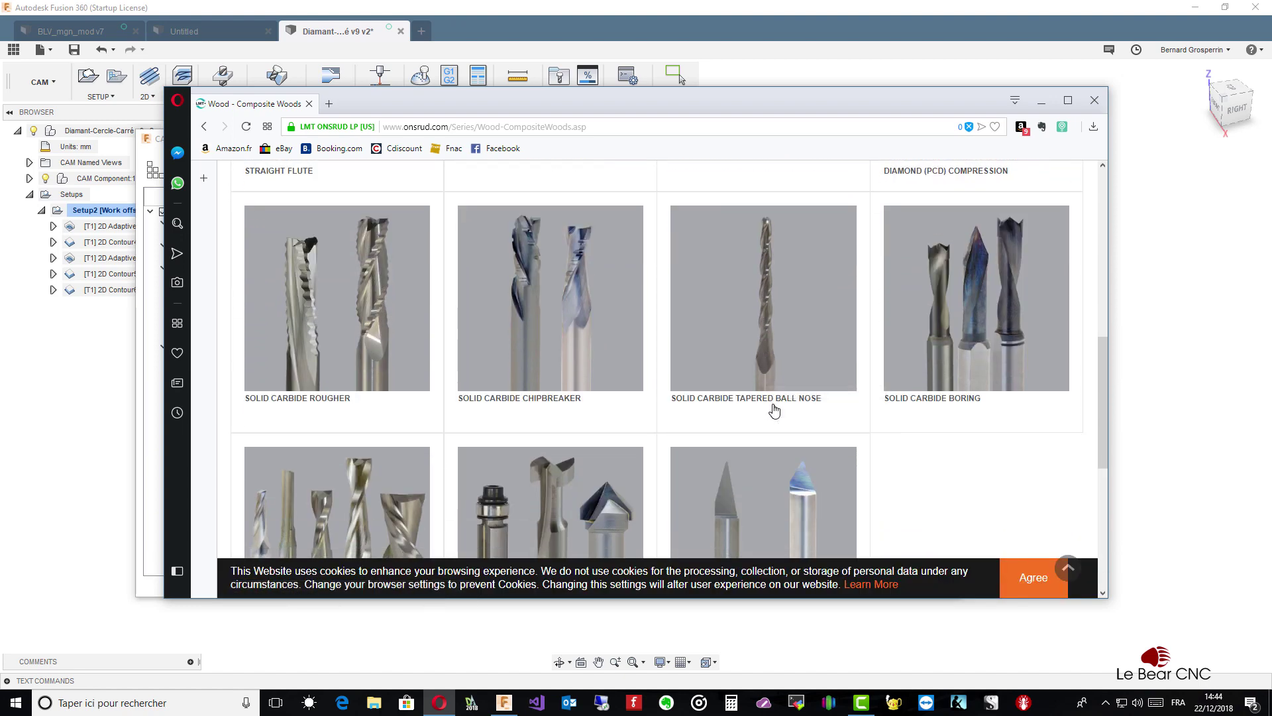
pyautogui.scroll(-3, 774, 410)
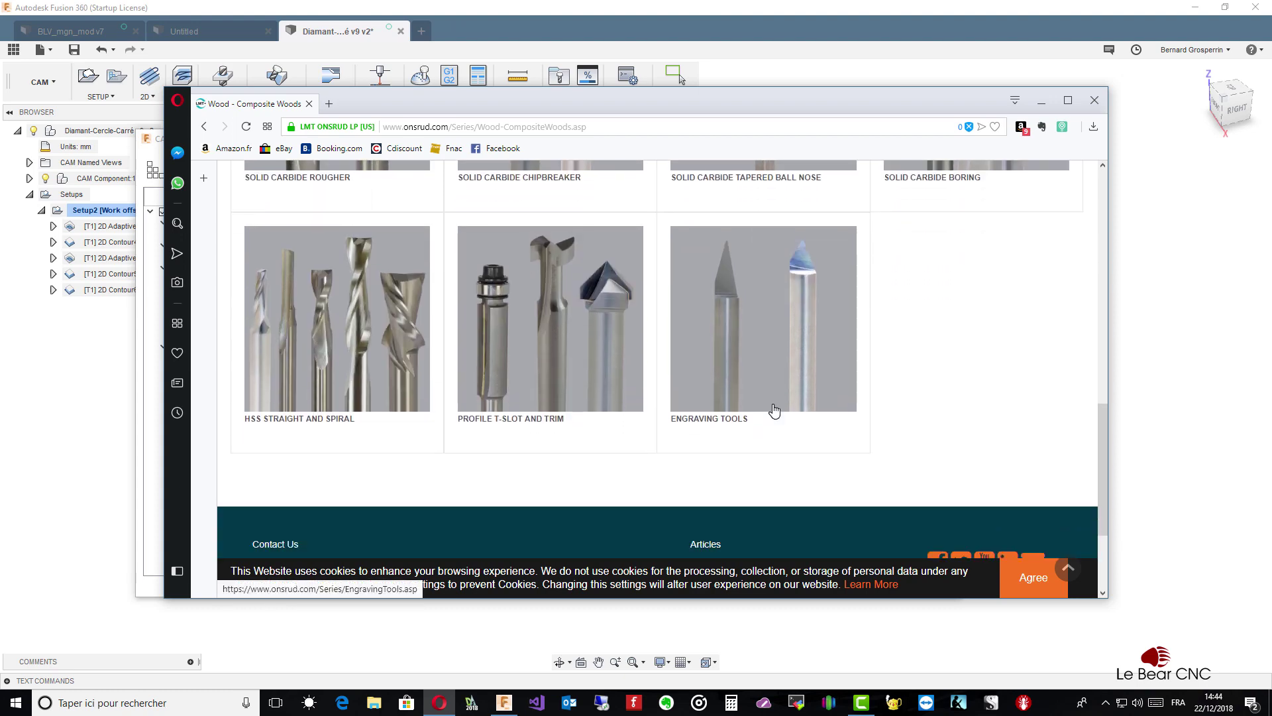
pyautogui.scroll(4, 773, 410)
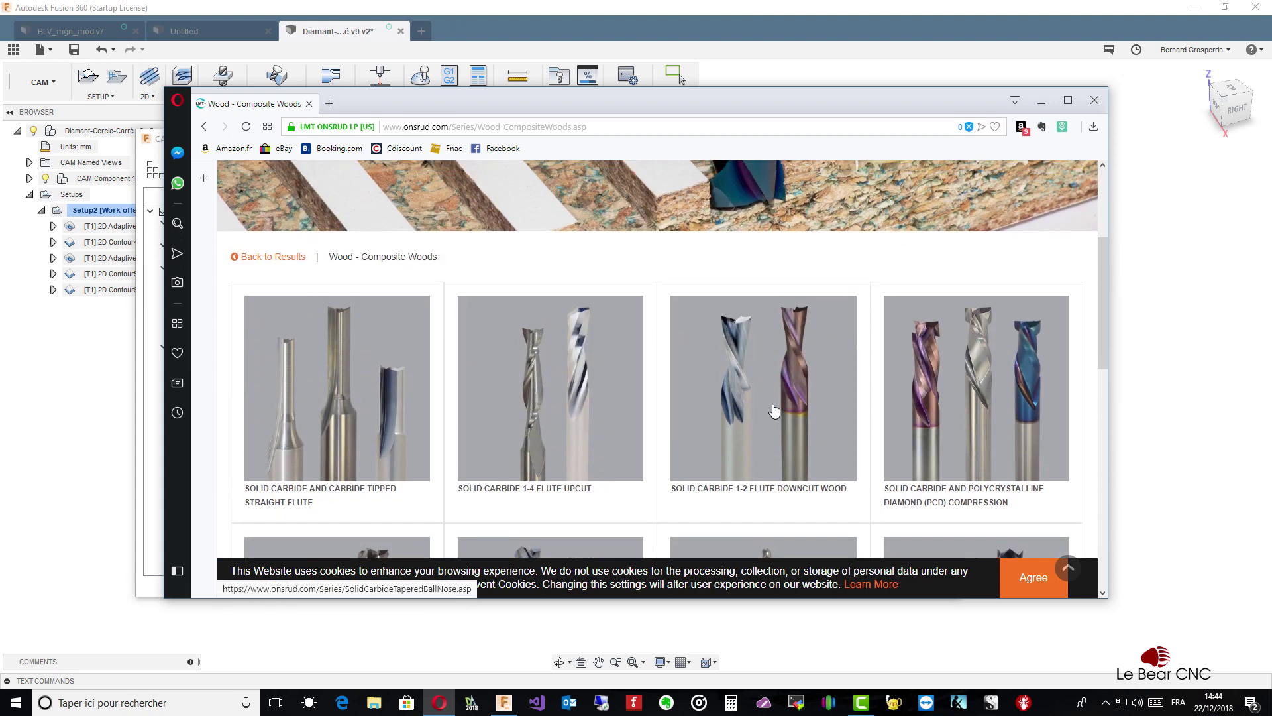
pyautogui.scroll(3, 774, 411)
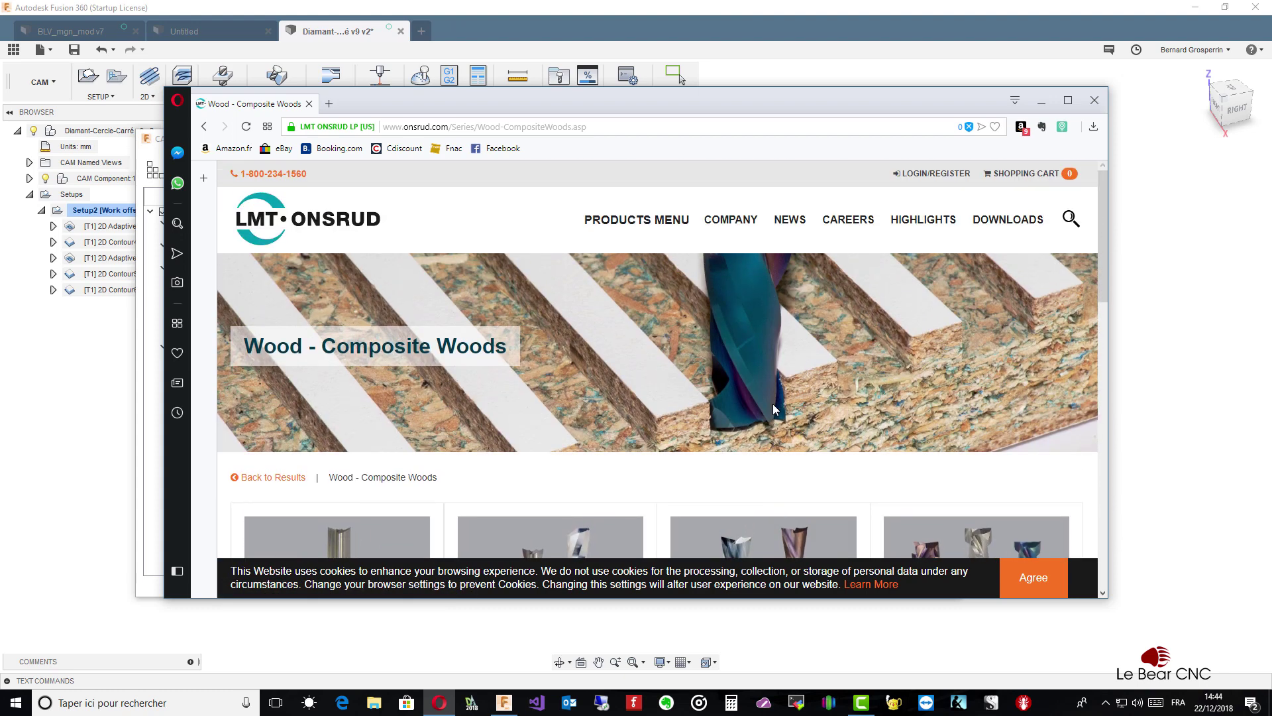
pyautogui.scroll(-3, 772, 405)
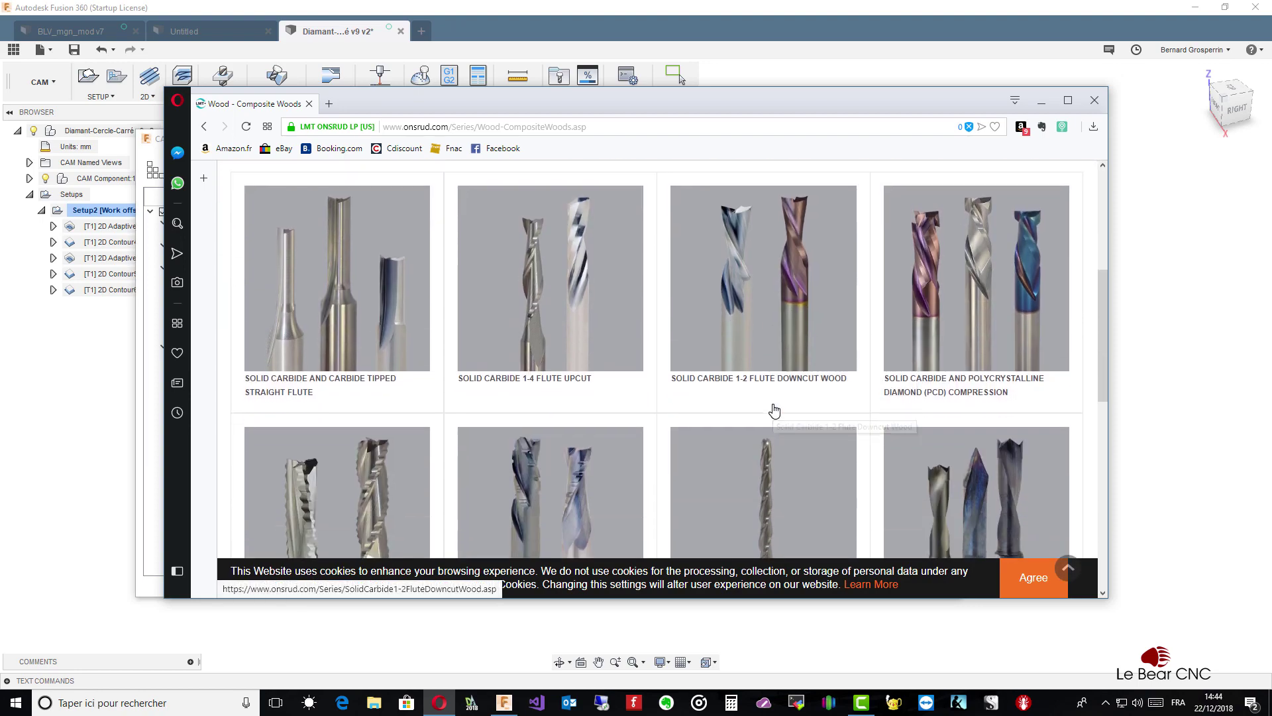
pyautogui.scroll(-2, 773, 409)
pyautogui.scroll(-4, 773, 410)
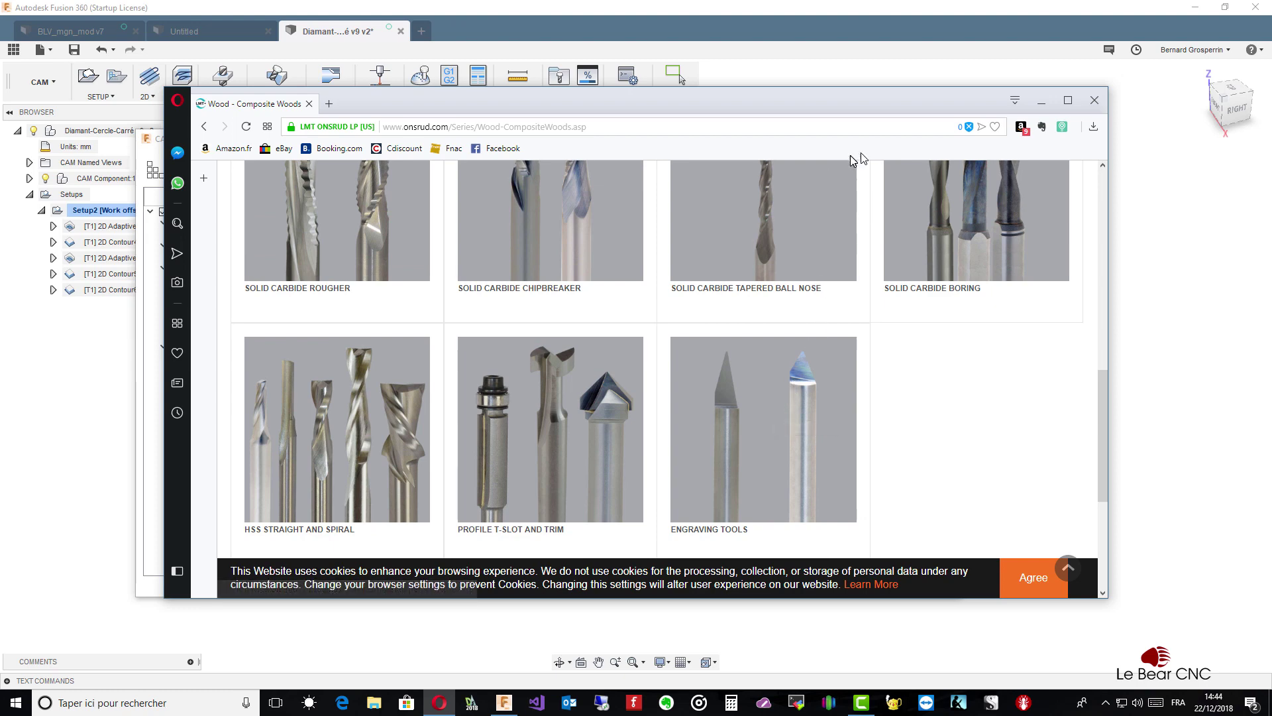
# Switch back to the MDF Cutting Data PDF, maximise it and zoom into the chip load chart
pyautogui.click(1095, 100)
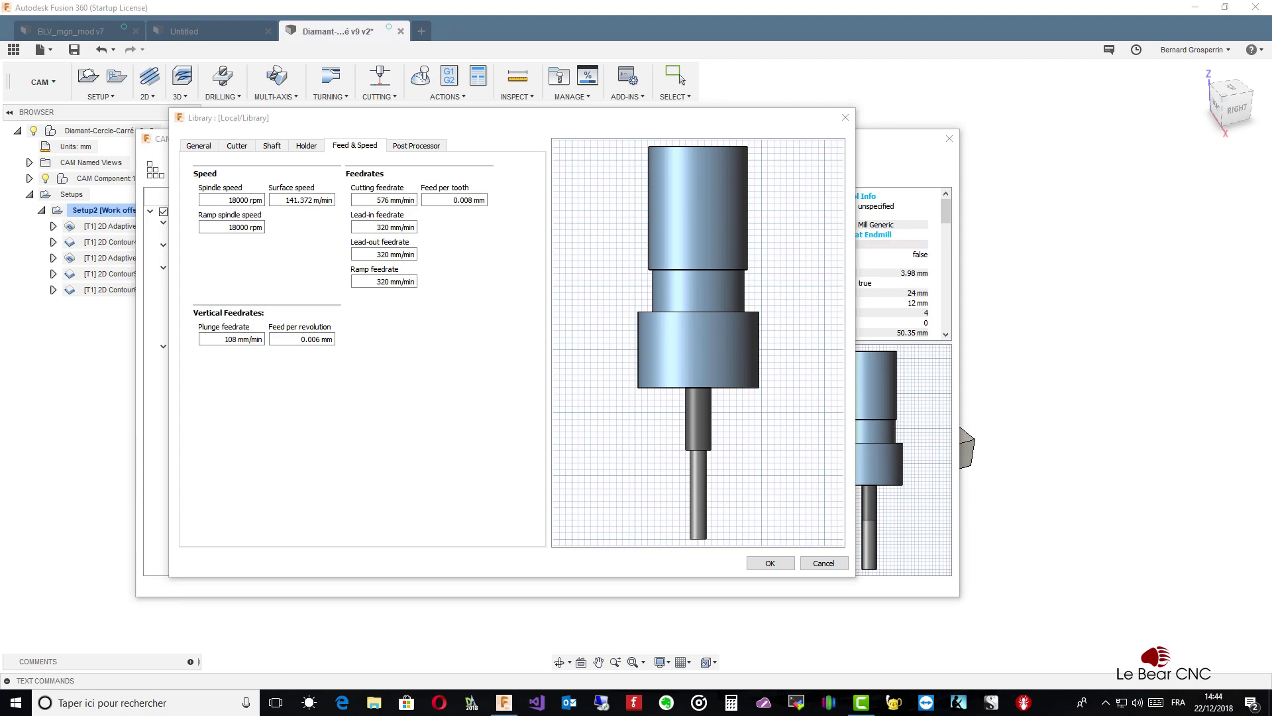
pyautogui.hotkey('alt', 'Tab')
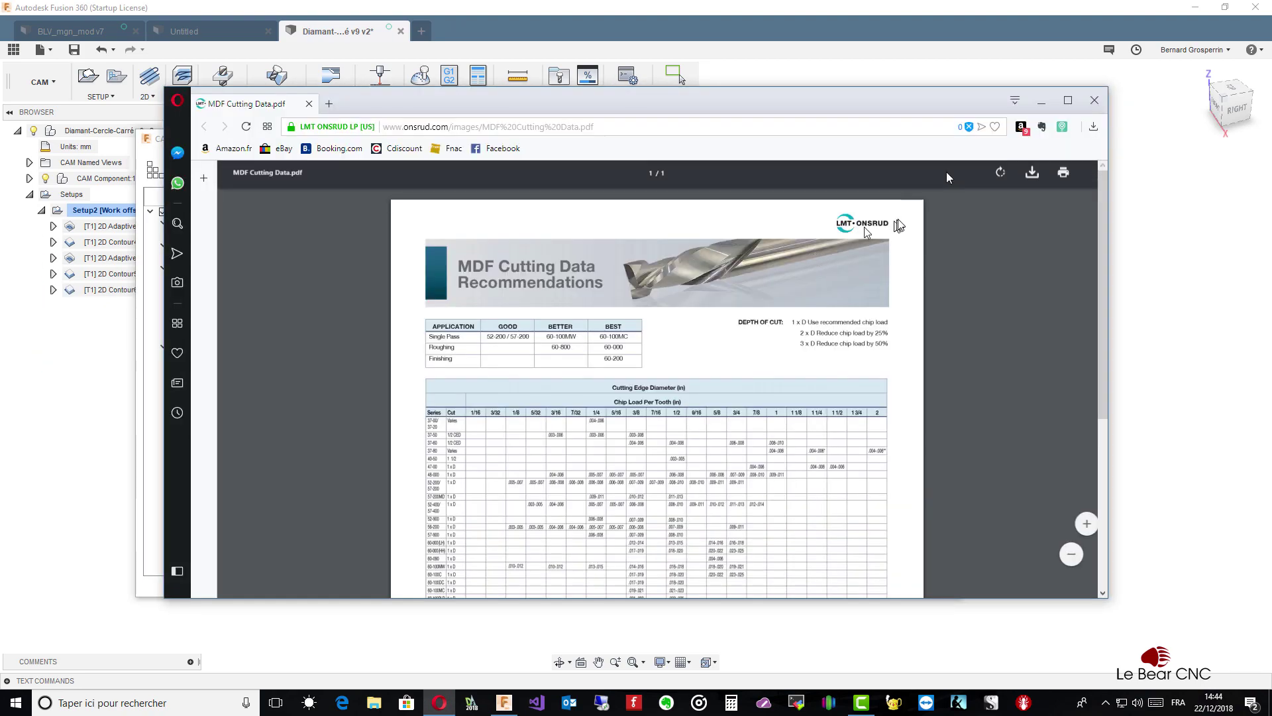
pyautogui.click(1067, 100)
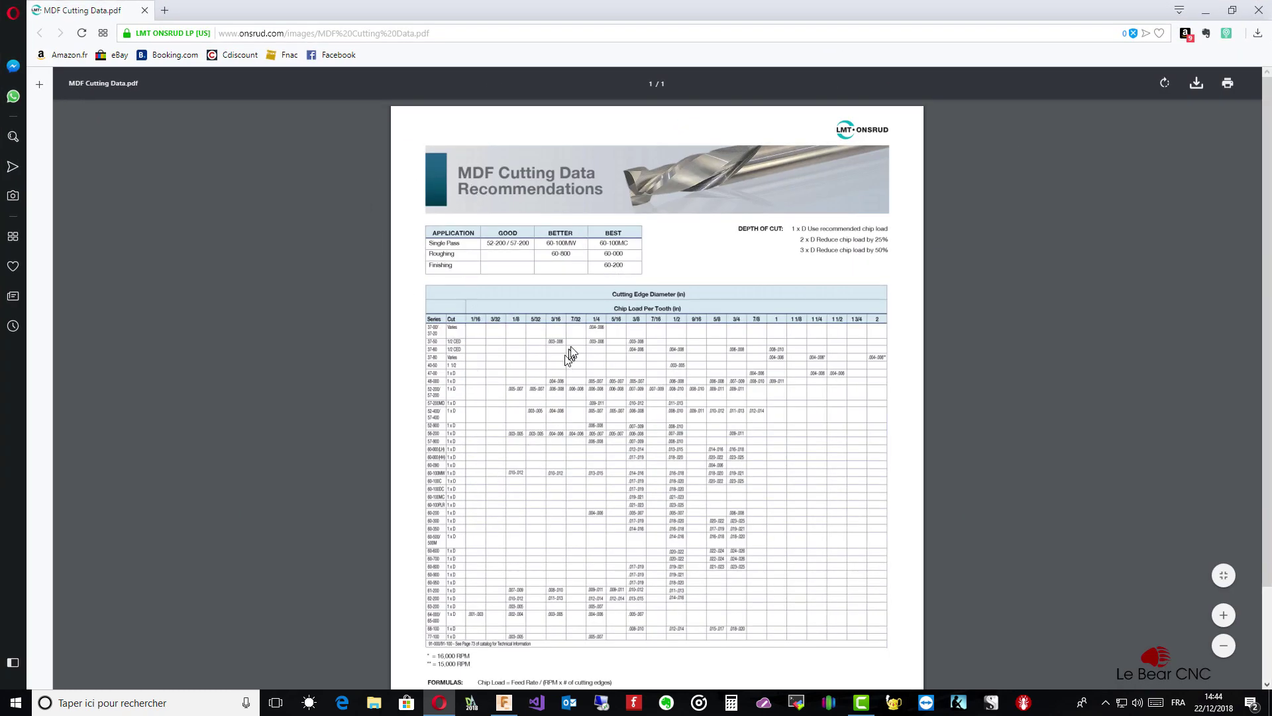
pyautogui.click(1225, 614)
pyautogui.click(1225, 614)
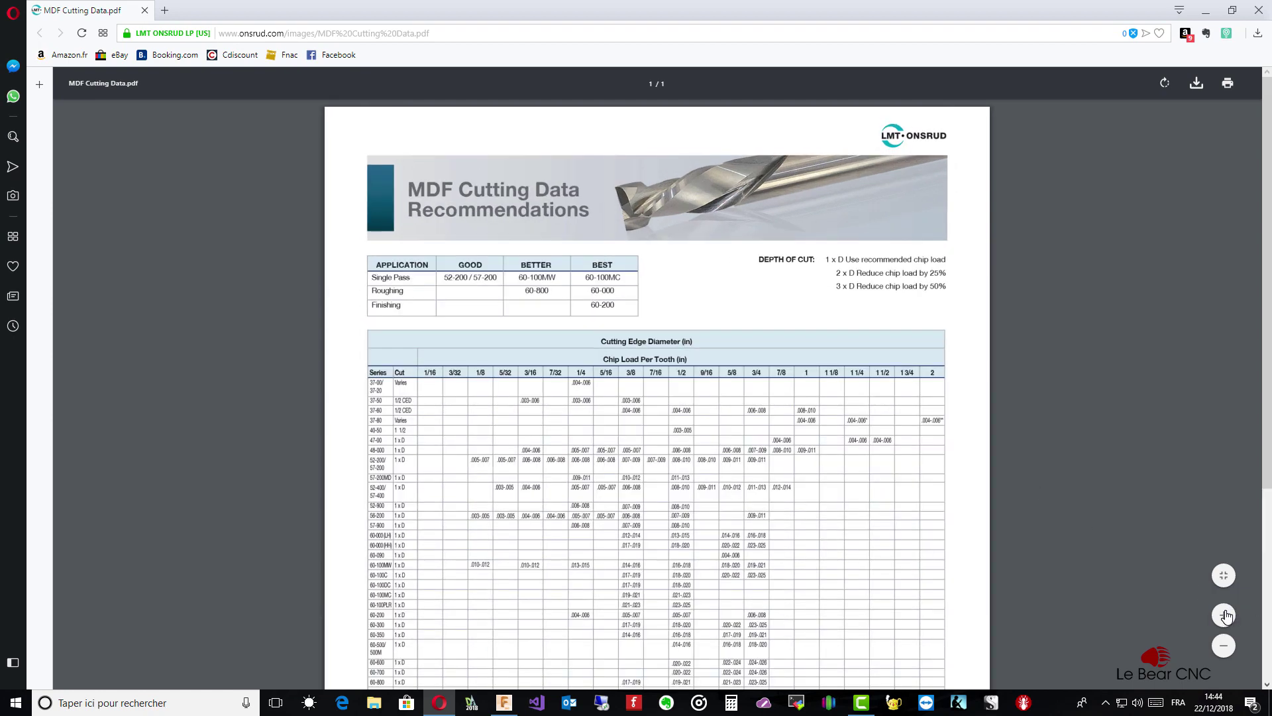
pyautogui.click(1225, 614)
pyautogui.click(1225, 614)
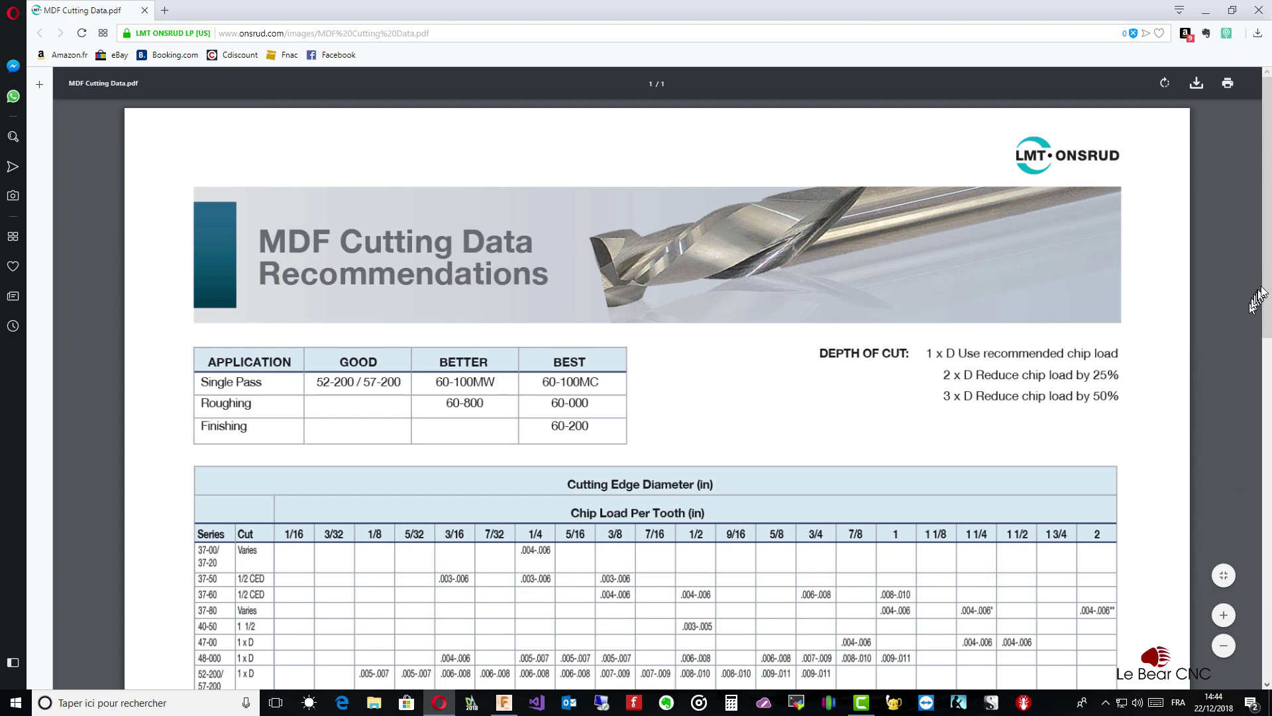
# Scroll to the MDF Chip Load Per Tooth table and drag the Calculator over it
pyautogui.moveTo(1266, 311)
pyautogui.mouseDown()
pyautogui.moveTo(1269, 424)
pyautogui.moveTo(1266, 301)
pyautogui.mouseUp()
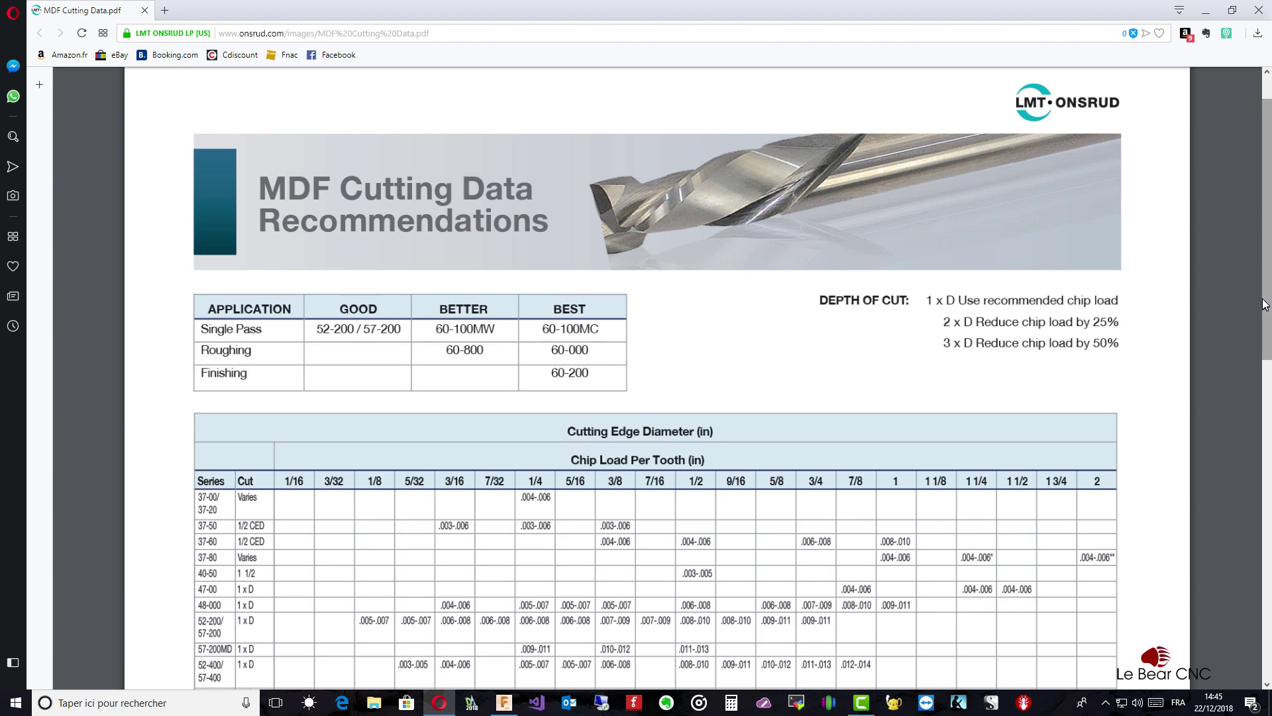
pyautogui.moveTo(1266, 301)
pyautogui.mouseDown()
pyautogui.moveTo(1266, 367)
pyautogui.moveTo(1267, 328)
pyautogui.mouseUp()
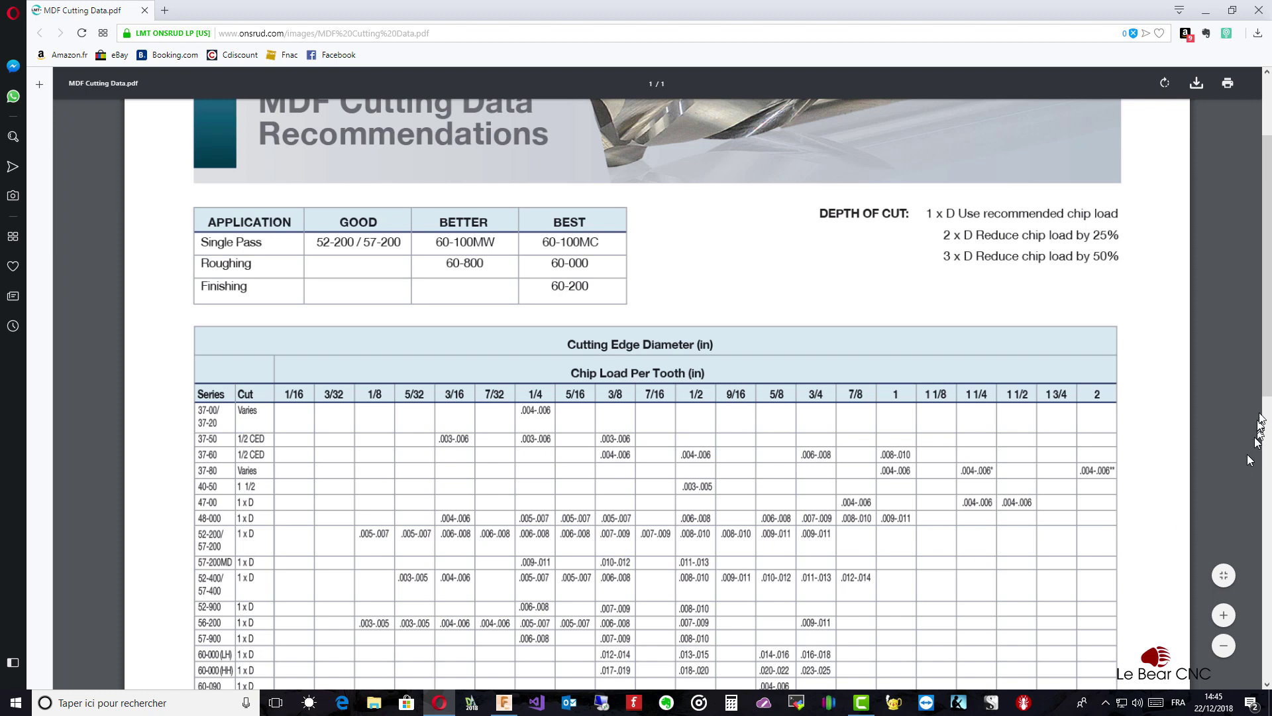
pyautogui.moveTo(1267, 385); pyautogui.dragTo(1258, 447)
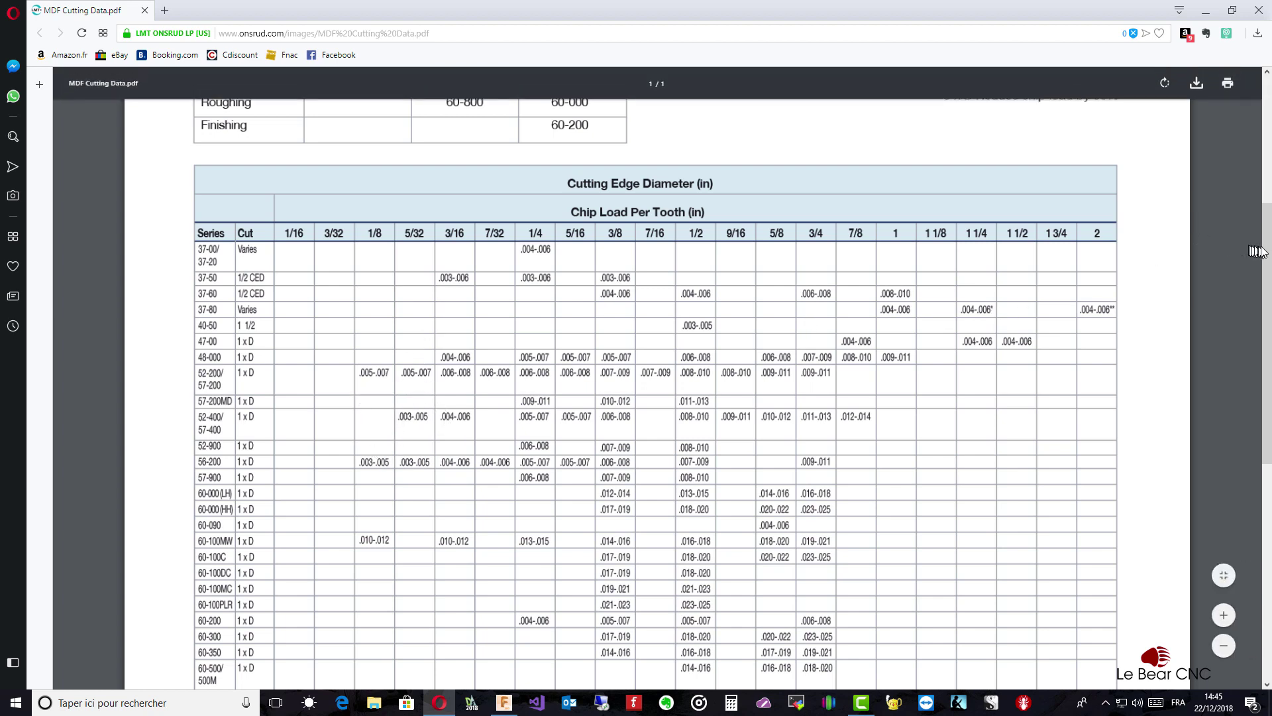
pyautogui.moveTo(1267, 252); pyautogui.dragTo(1267, 194)
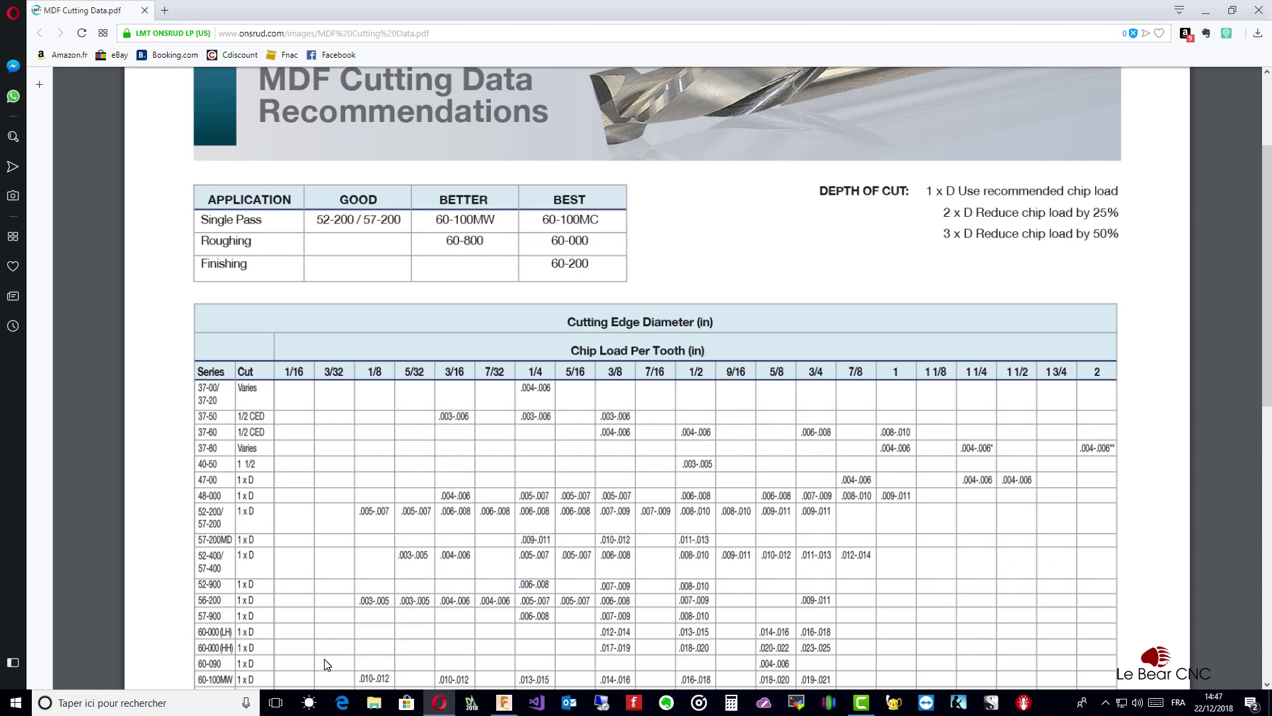
pyautogui.scroll(-2, 325, 664)
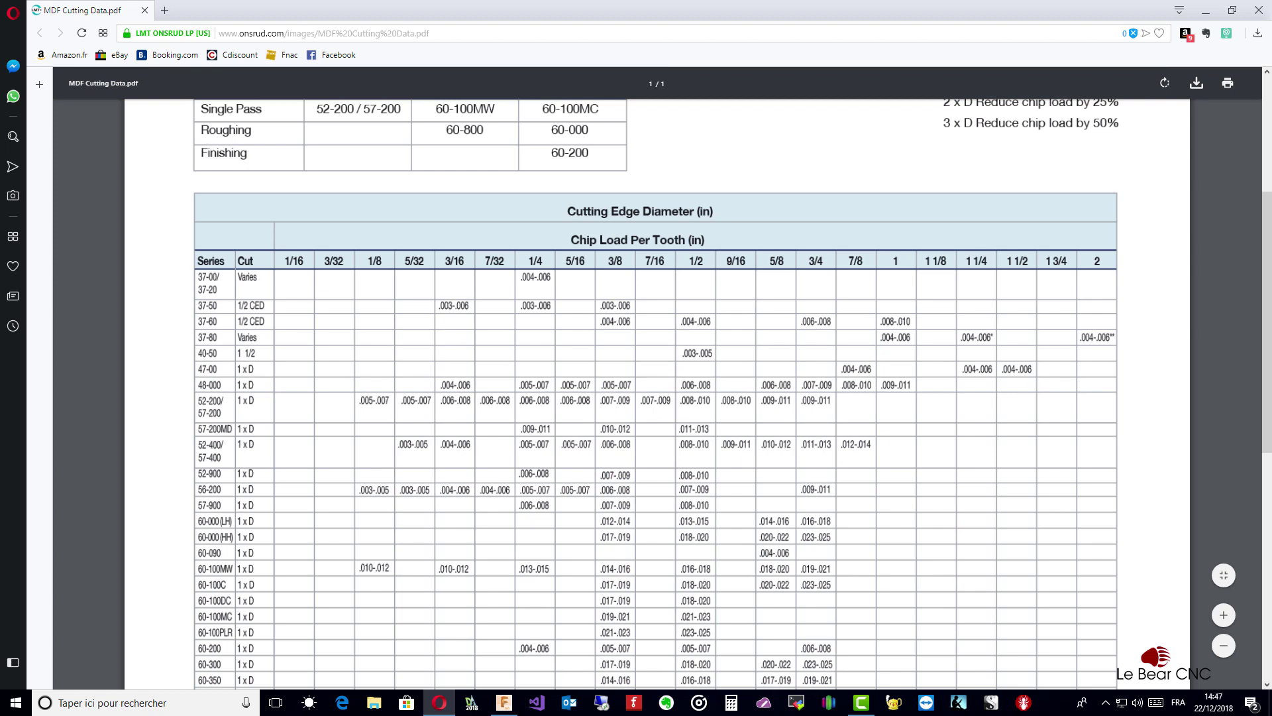
pyautogui.moveTo(37, 229)
pyautogui.mouseDown()
pyautogui.moveTo(705, 228)
pyautogui.moveTo(743, 201)
pyautogui.mouseUp()
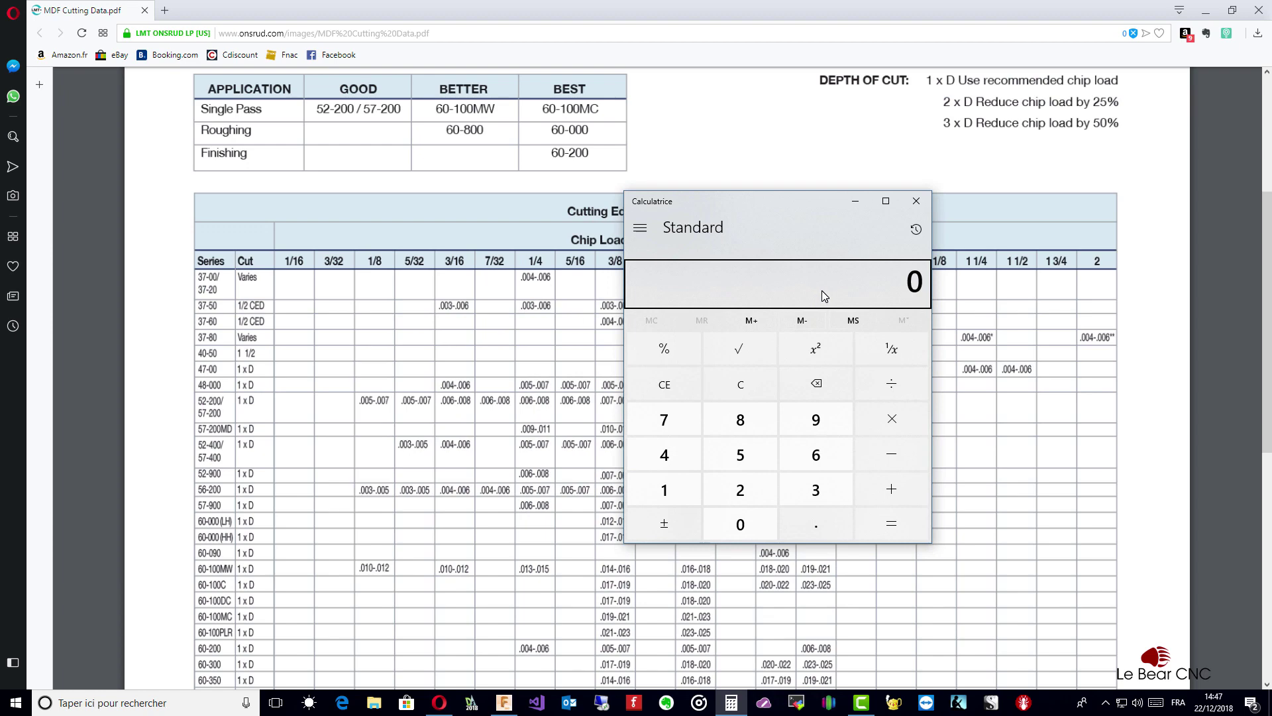
# Compute 0.011 × 25.4 in Calculator to get a 0.2794 mm chip load
pyautogui.press('.')
pyautogui.write('11')
pyautogui.press('BackSpace')
pyautogui.press('BackSpace')
pyautogui.write('011')
pyautogui.write('*2.')
pyautogui.write('54')
pyautogui.press('BackSpace')
pyautogui.press('BackSpace')
pyautogui.press('BackSpace')
pyautogui.write('5.4')
pyautogui.press('Return')
# Close the calculator and return from the MDF cutting data PDF to Fusion 360's endmill editor
pyautogui.click(918, 207)
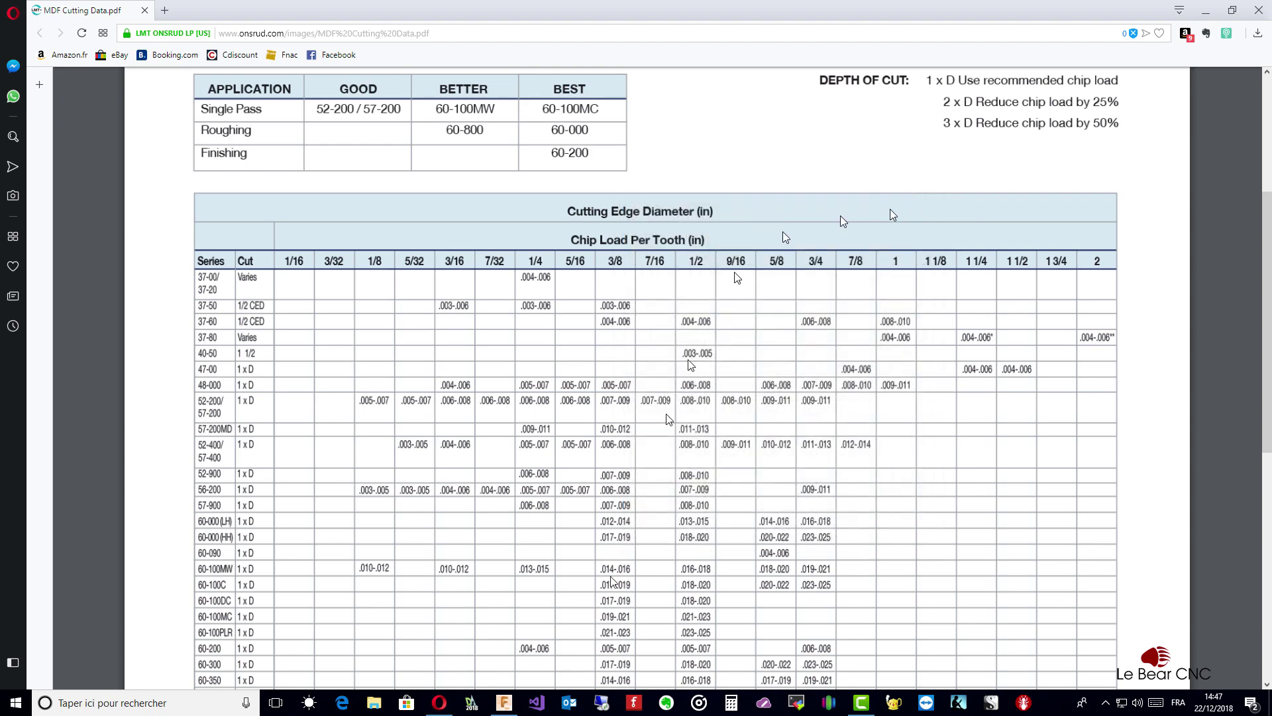
pyautogui.click(506, 705)
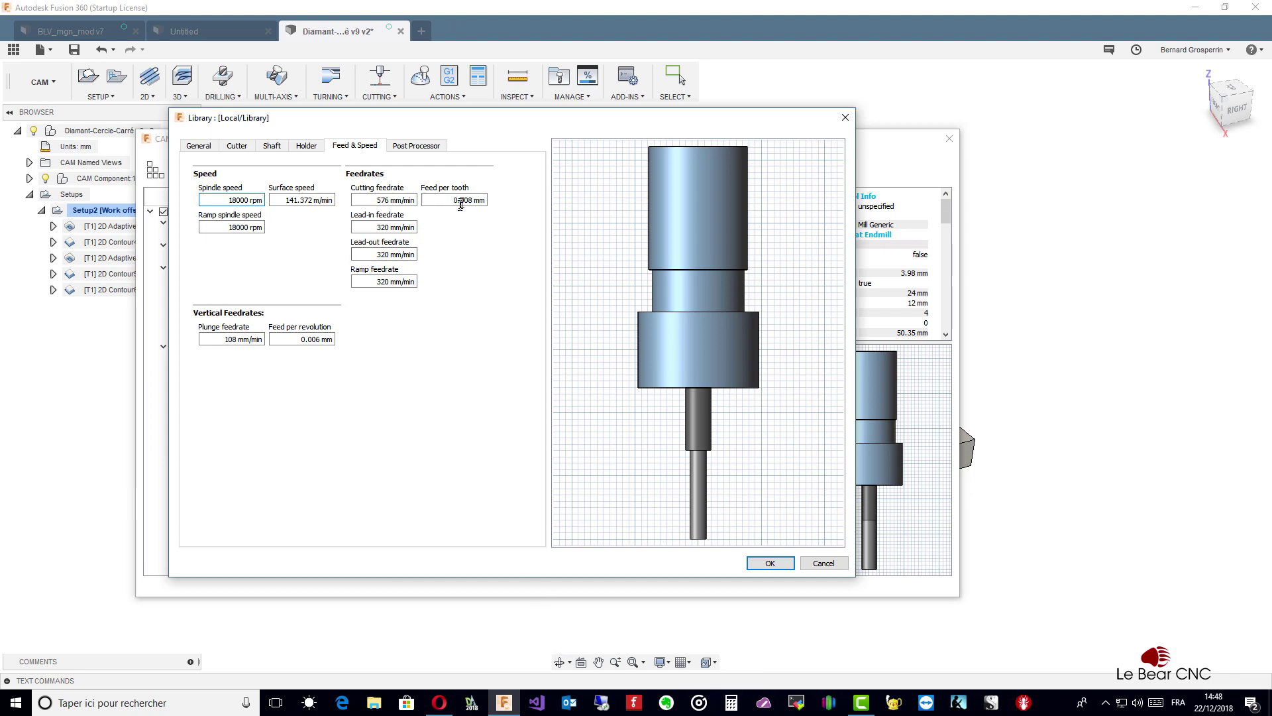
# Enter 0.28 mm feed per tooth and 9000 rpm spindle speed, giving 10080 mm/min feed and 54 mm/min plunge
pyautogui.moveTo(463, 202); pyautogui.dragTo(490, 203)
pyautogui.write('28')
pyautogui.press('Tab')
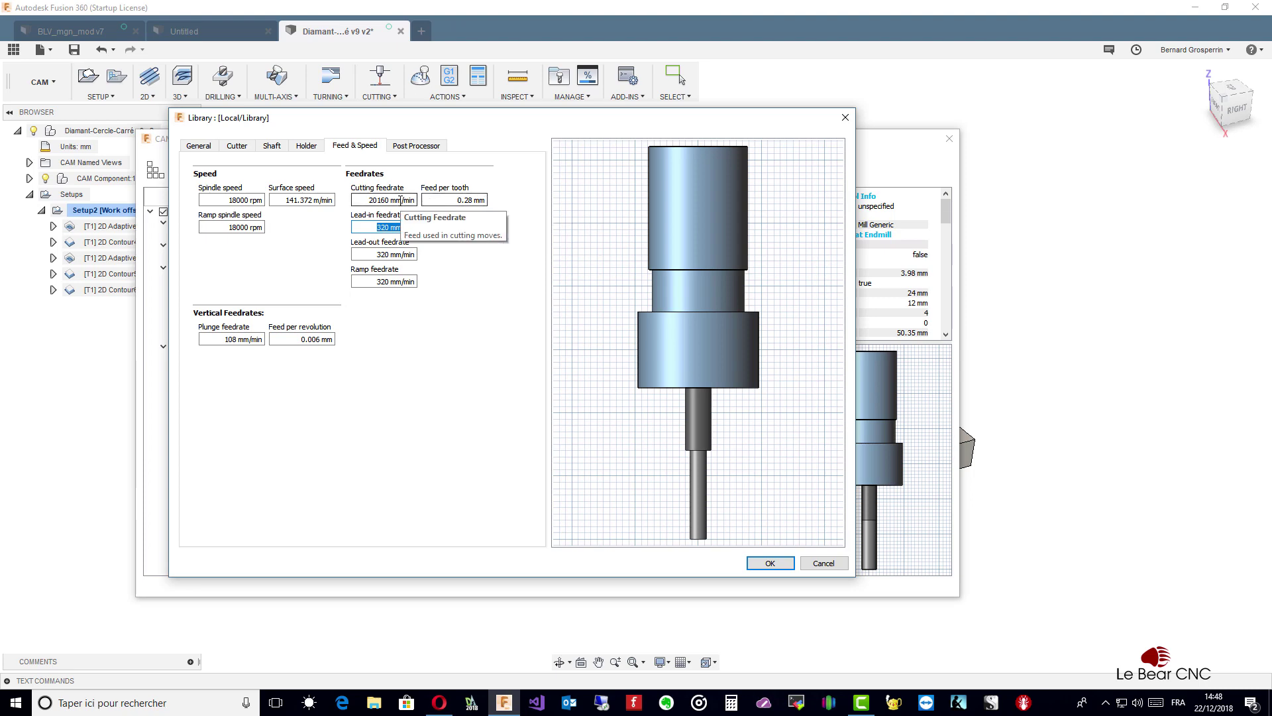
pyautogui.click(231, 199)
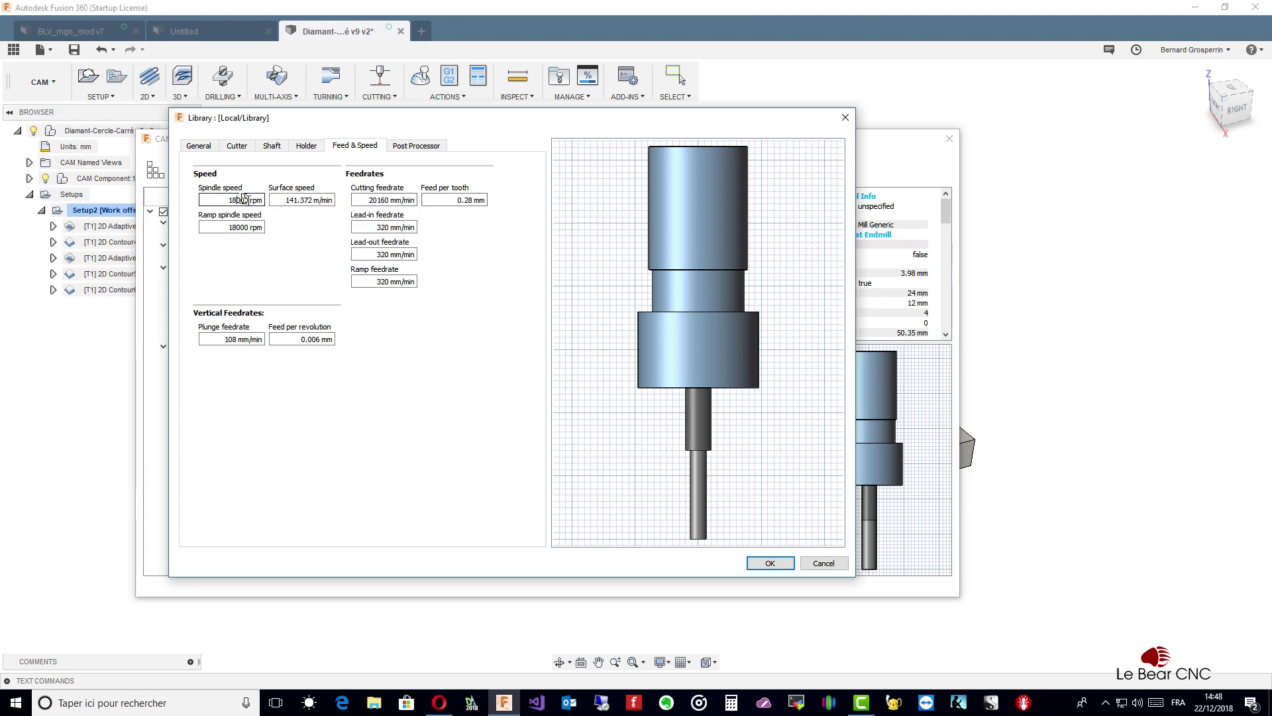
pyautogui.press('BackSpace')
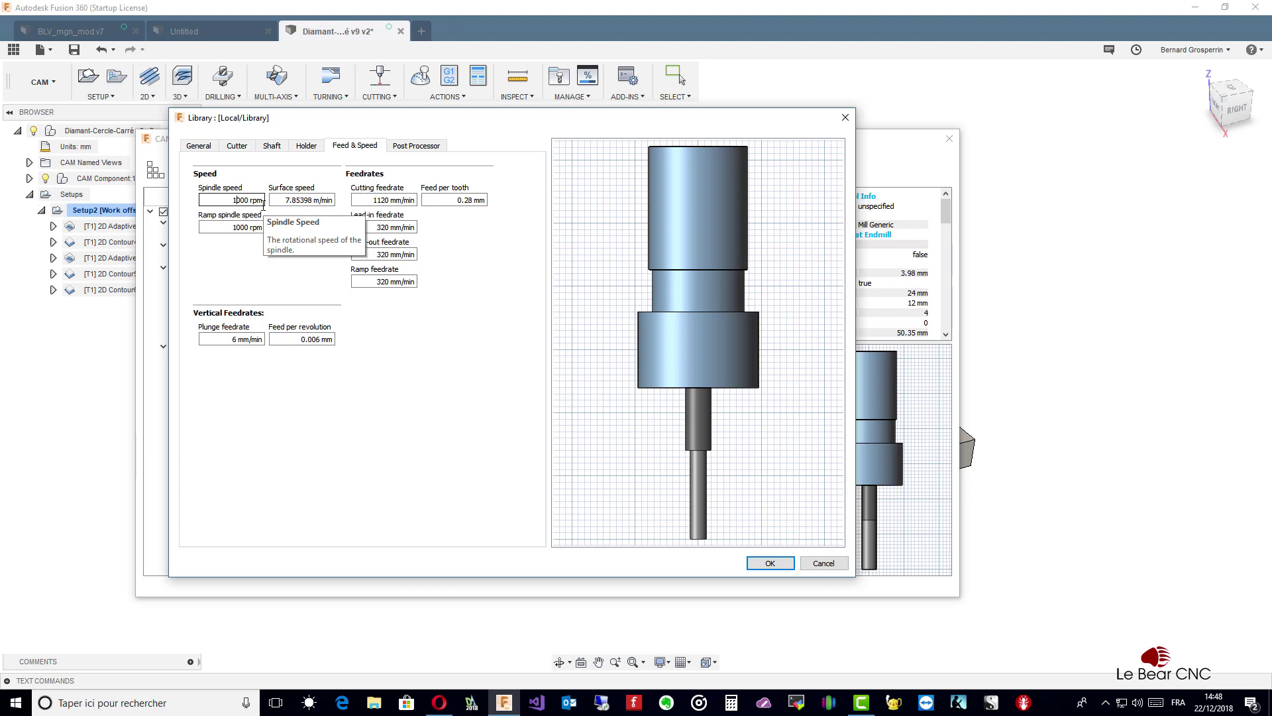
pyautogui.press('BackSpace')
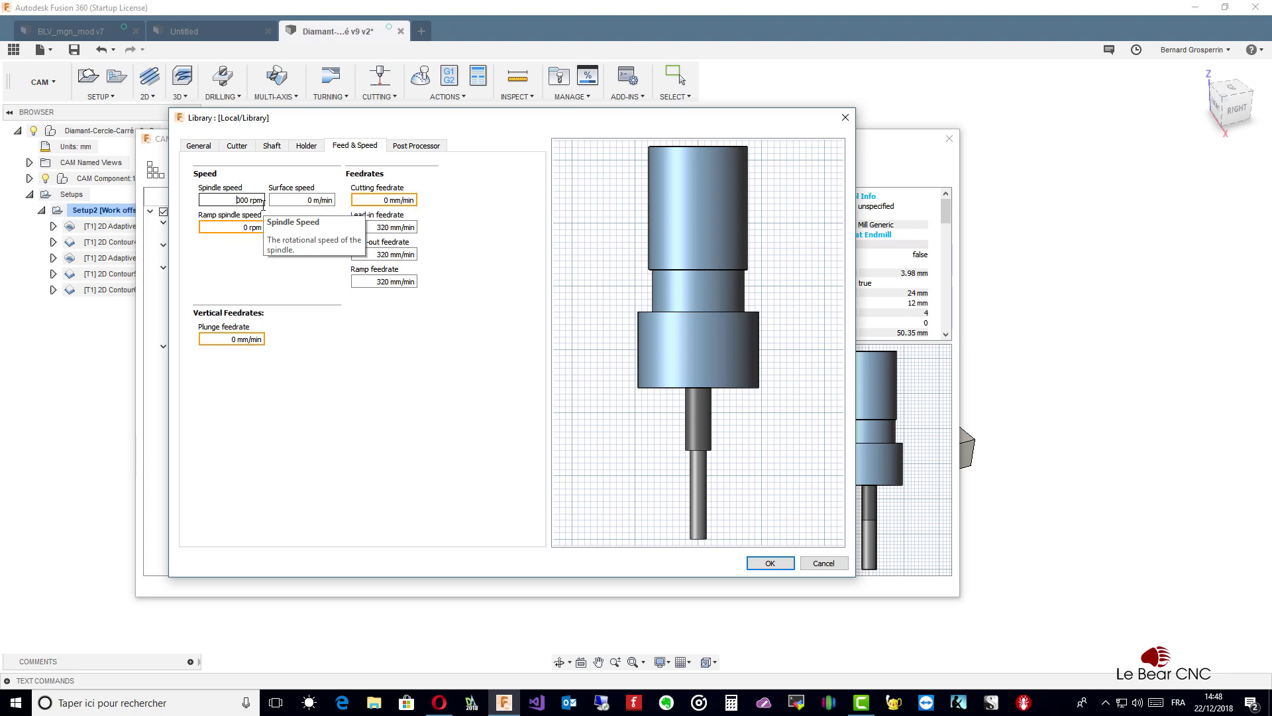
pyautogui.write('9')
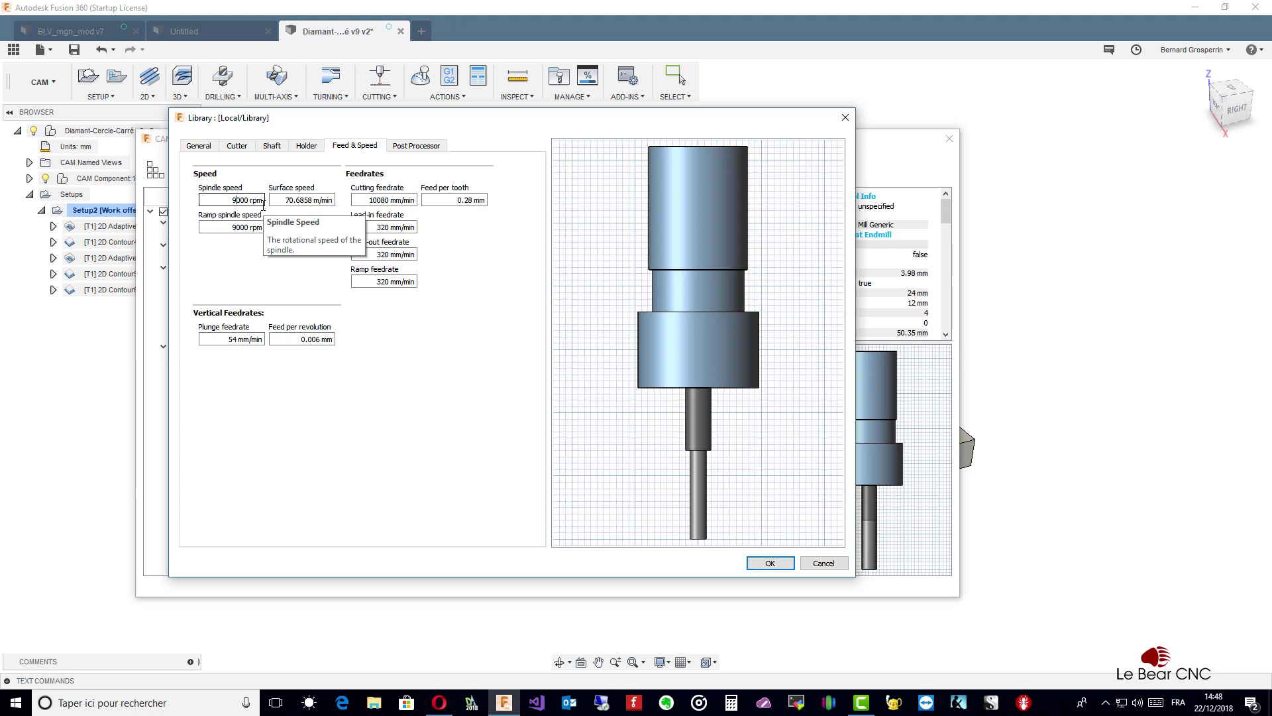
pyautogui.press('Tab')
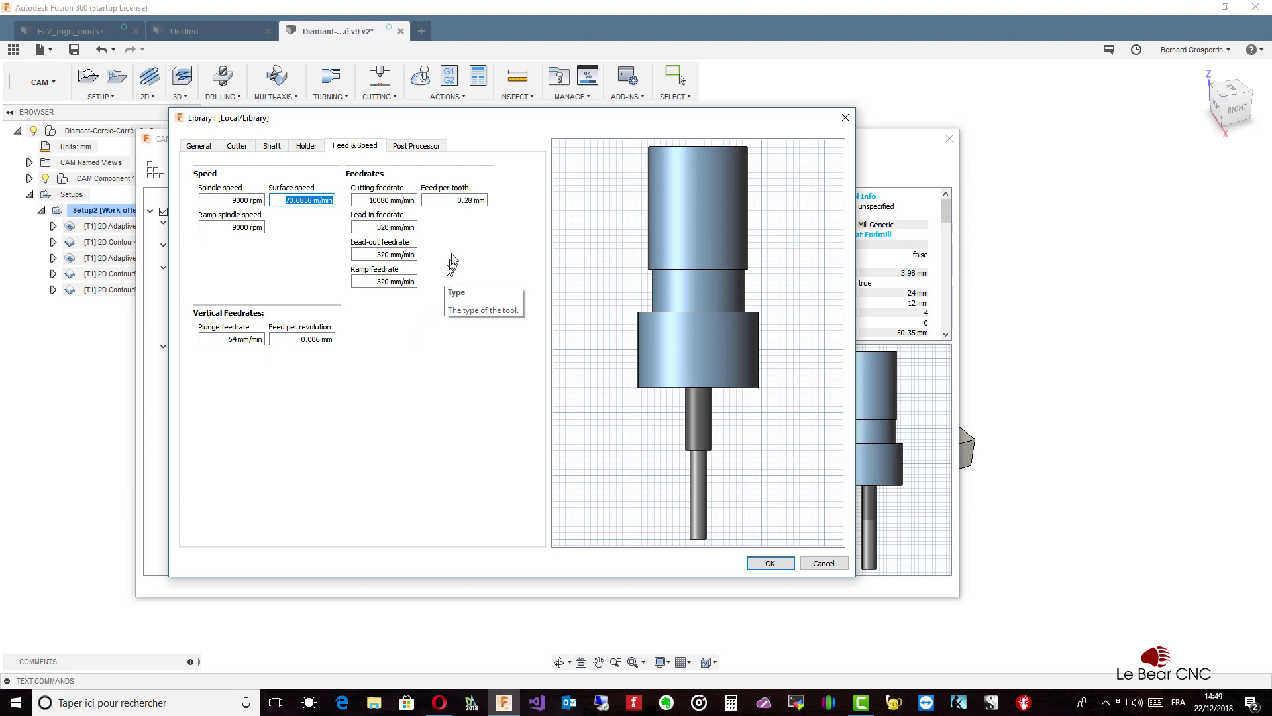
# Save the endmill's new feeds and speeds to the library, then add a new 2D Contour under Setup2
pyautogui.click(770, 562)
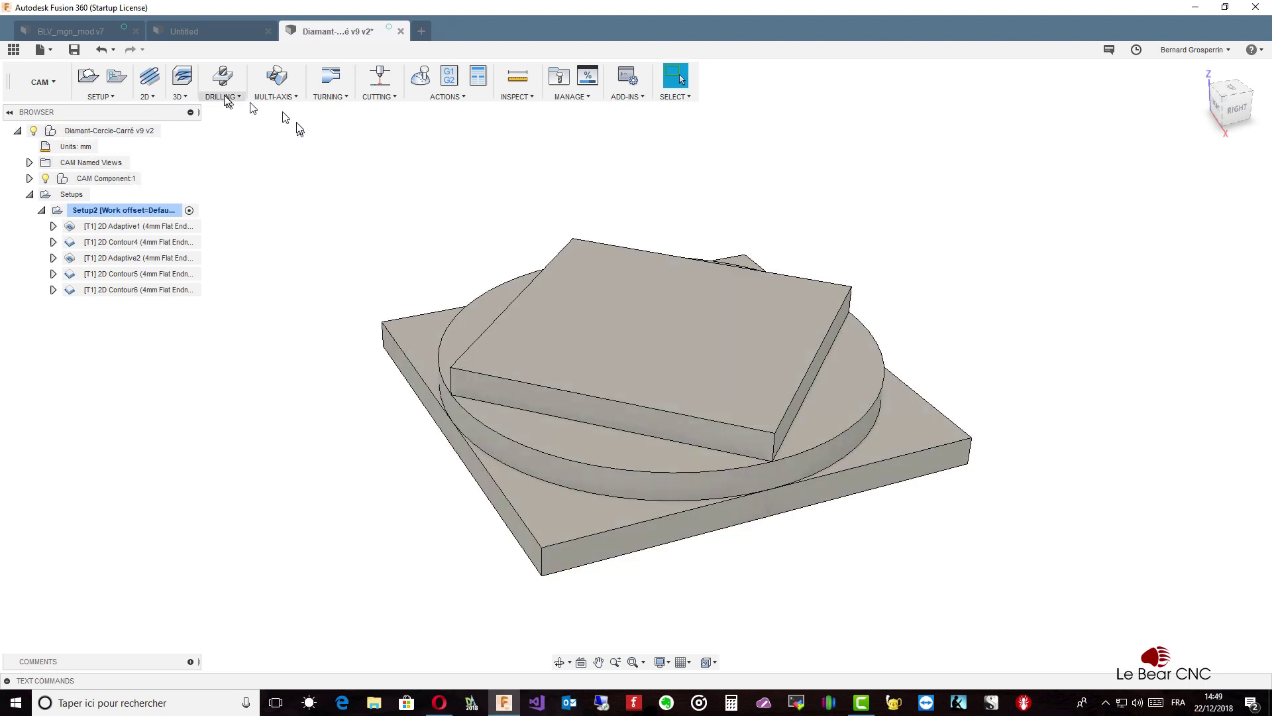
pyautogui.rightClick(145, 212)
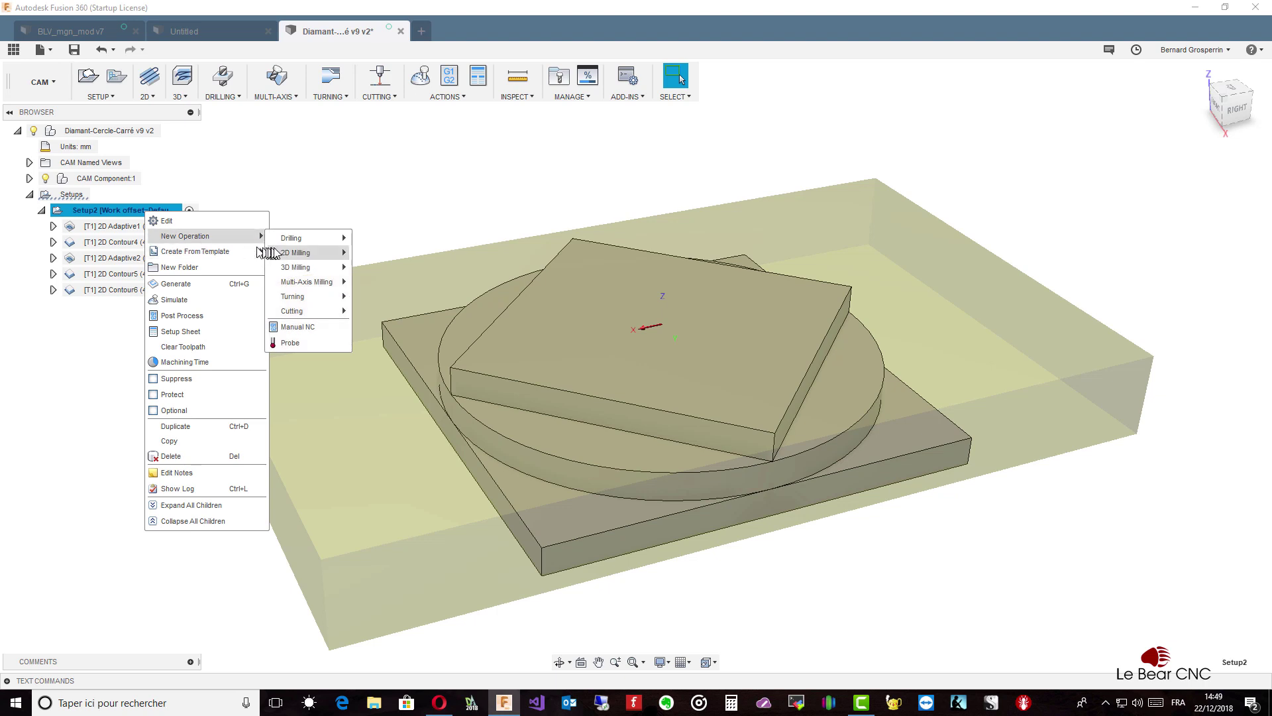
pyautogui.moveTo(295, 252)
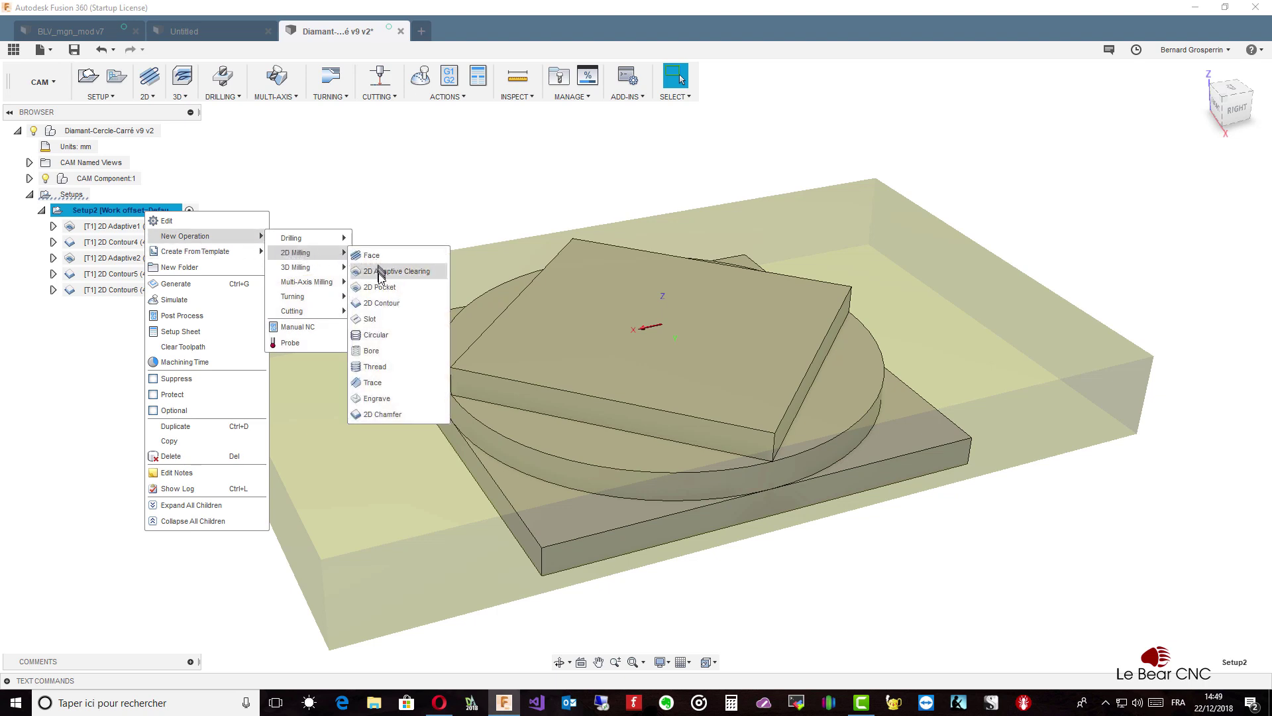
pyautogui.click(381, 304)
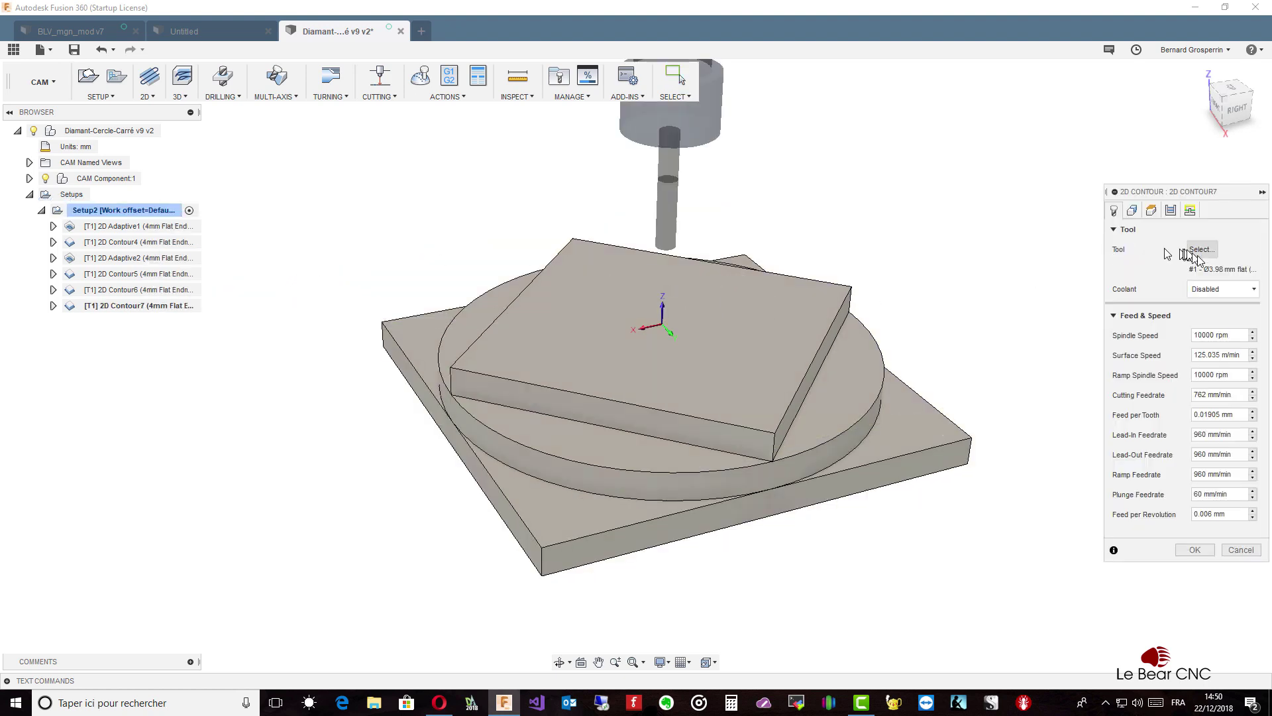
# Assign the Ø2.5 mm flat endmill from the local Library to 2D Contour7, running 9000 rpm
pyautogui.moveTo(1186, 192); pyautogui.dragTo(717, 179)
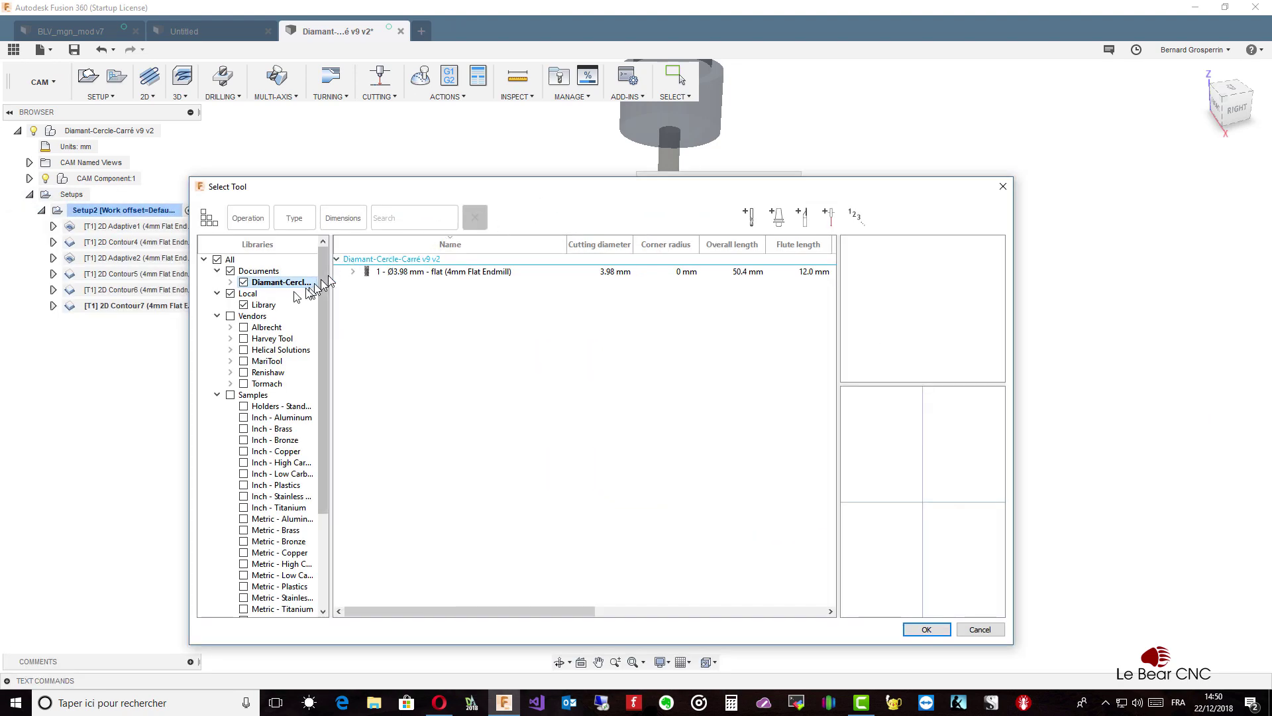
pyautogui.click(264, 305)
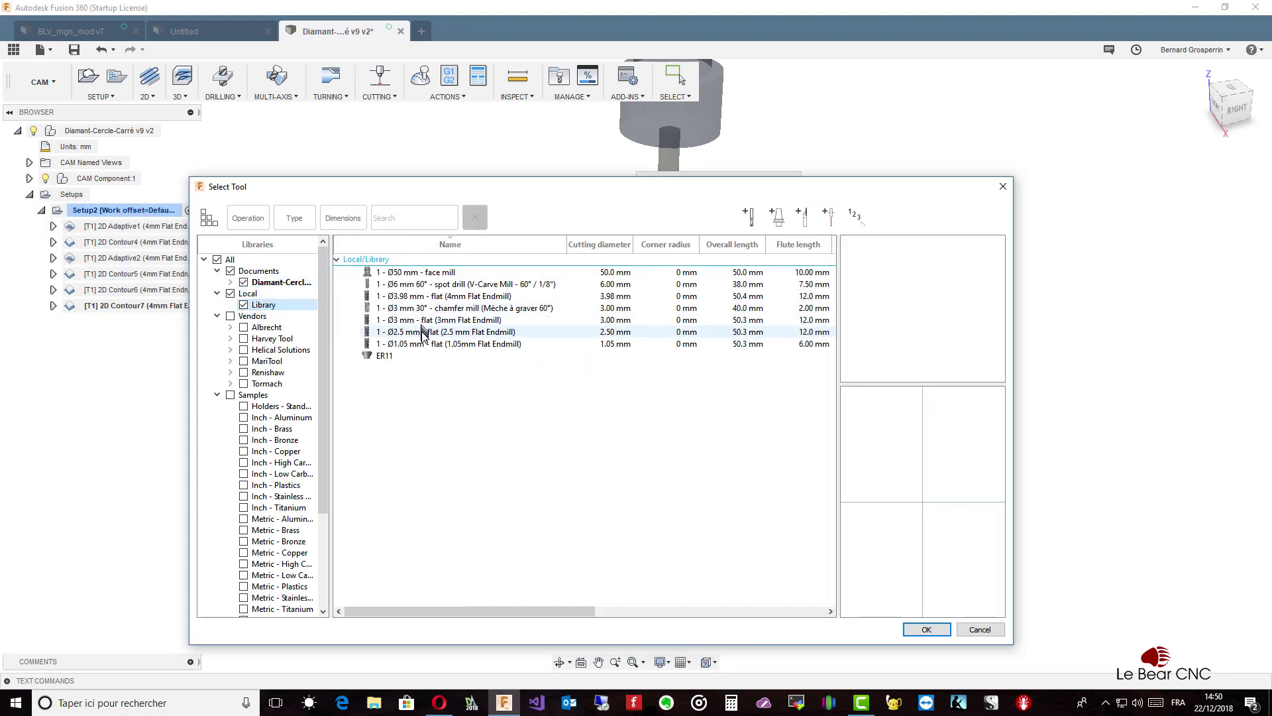
pyautogui.click(423, 331)
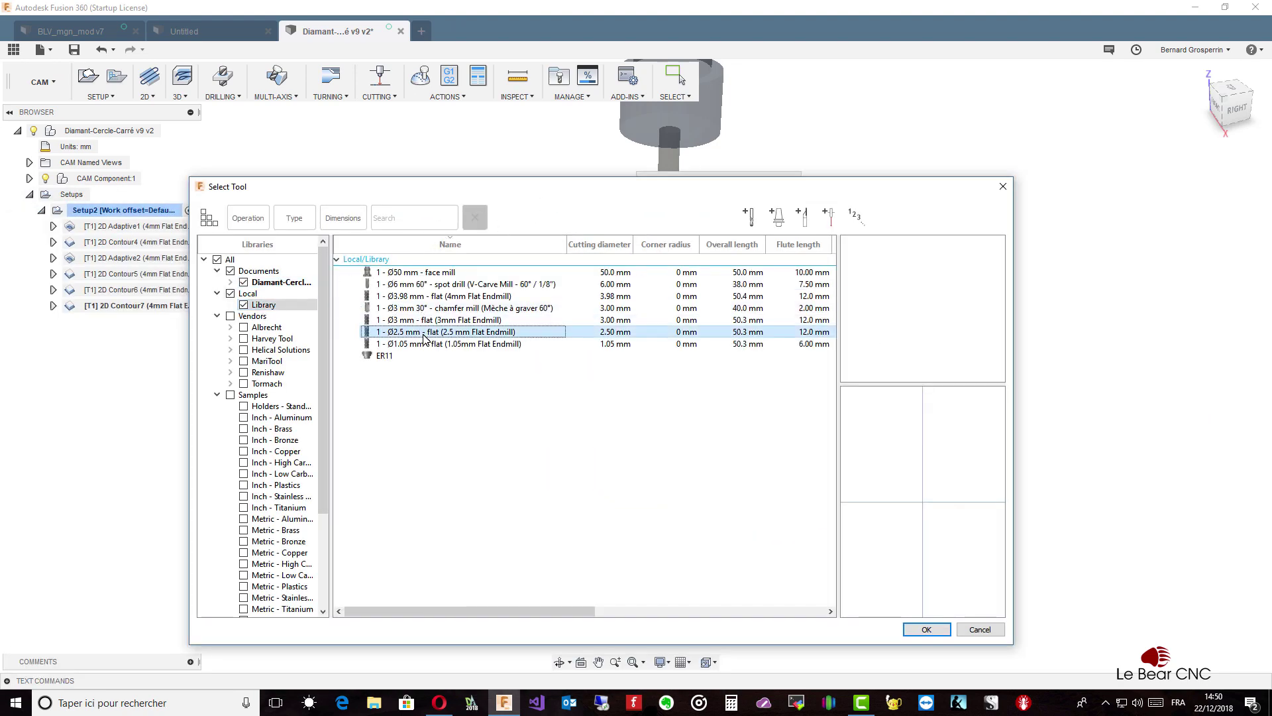
pyautogui.click(928, 629)
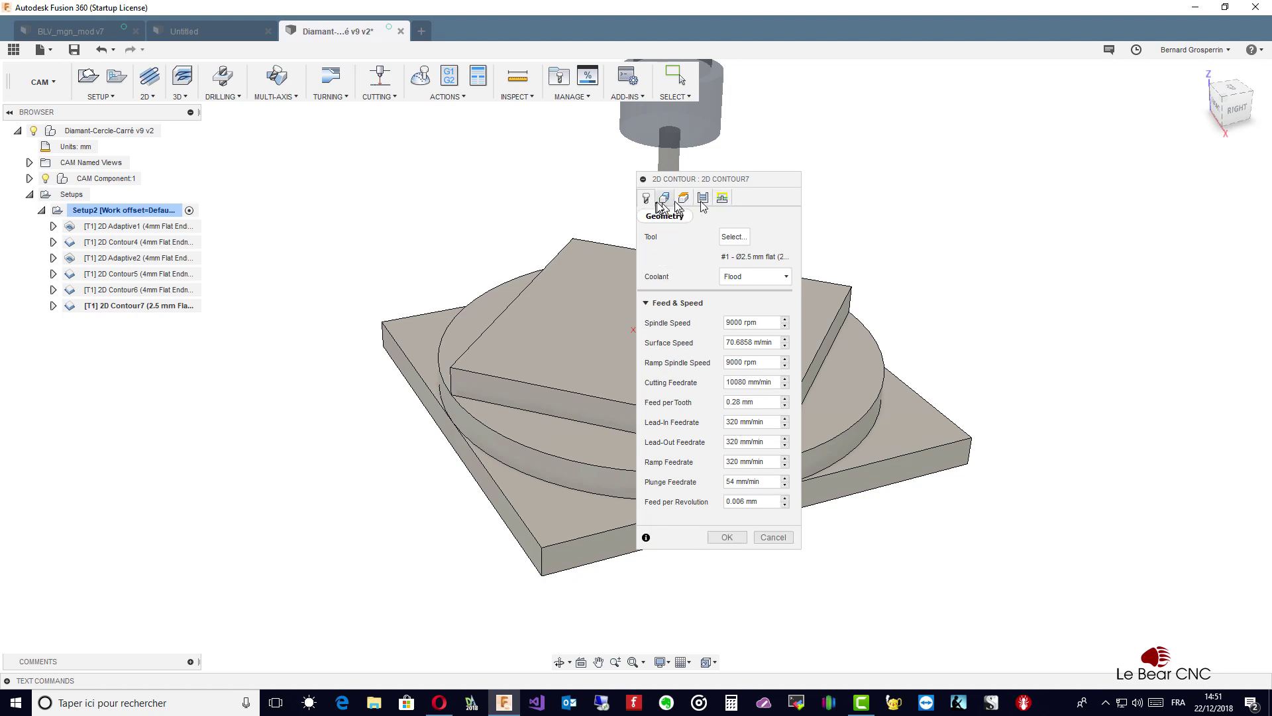
# Cancel 2D Contour7, select Setup2, and orbit the model to inspect its five original toolpaths
pyautogui.click(771, 536)
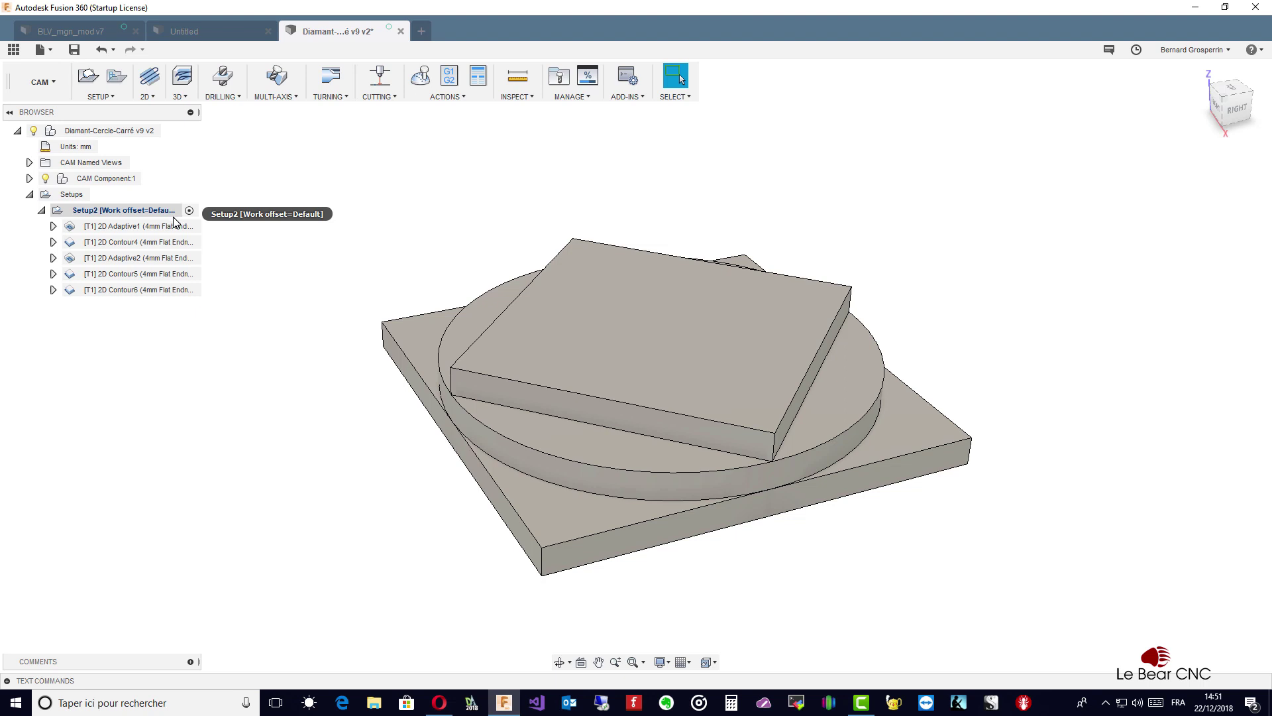
pyautogui.click(175, 216)
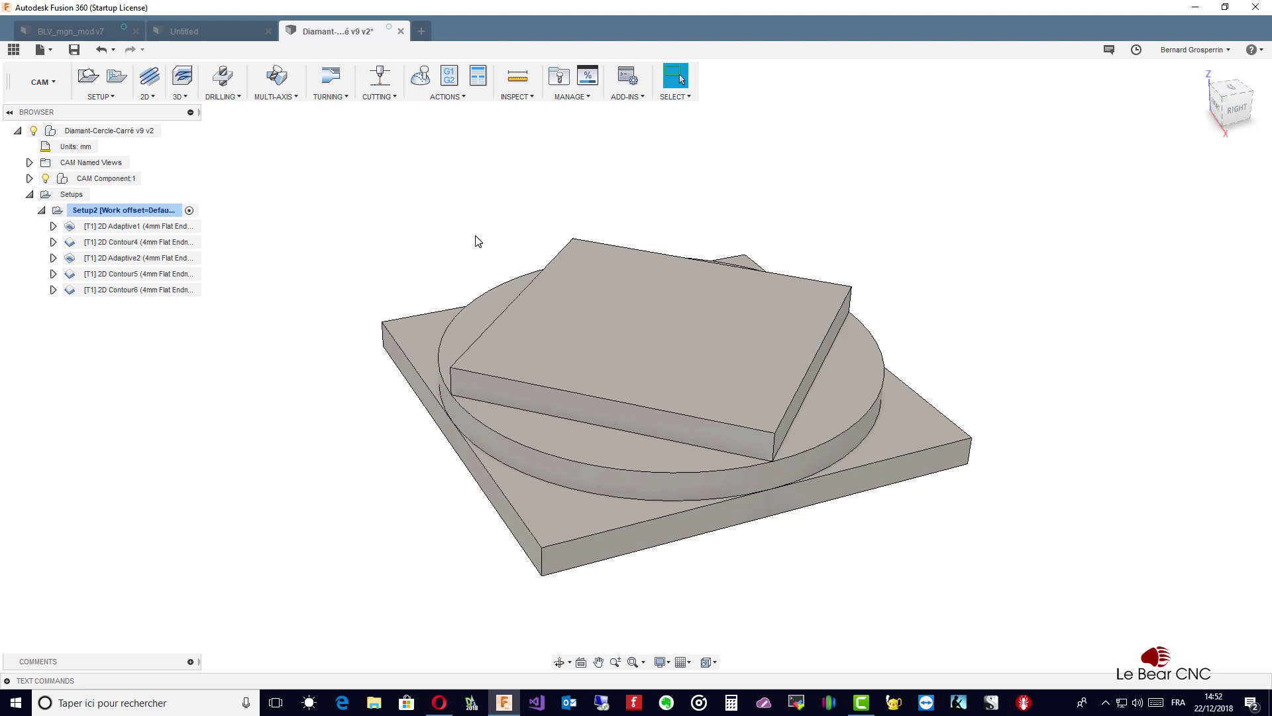
pyautogui.keyDown('shift'); pyautogui.moveTo(693, 375); pyautogui.dragTo(792, 435, button='middle'); pyautogui.keyUp('shift')
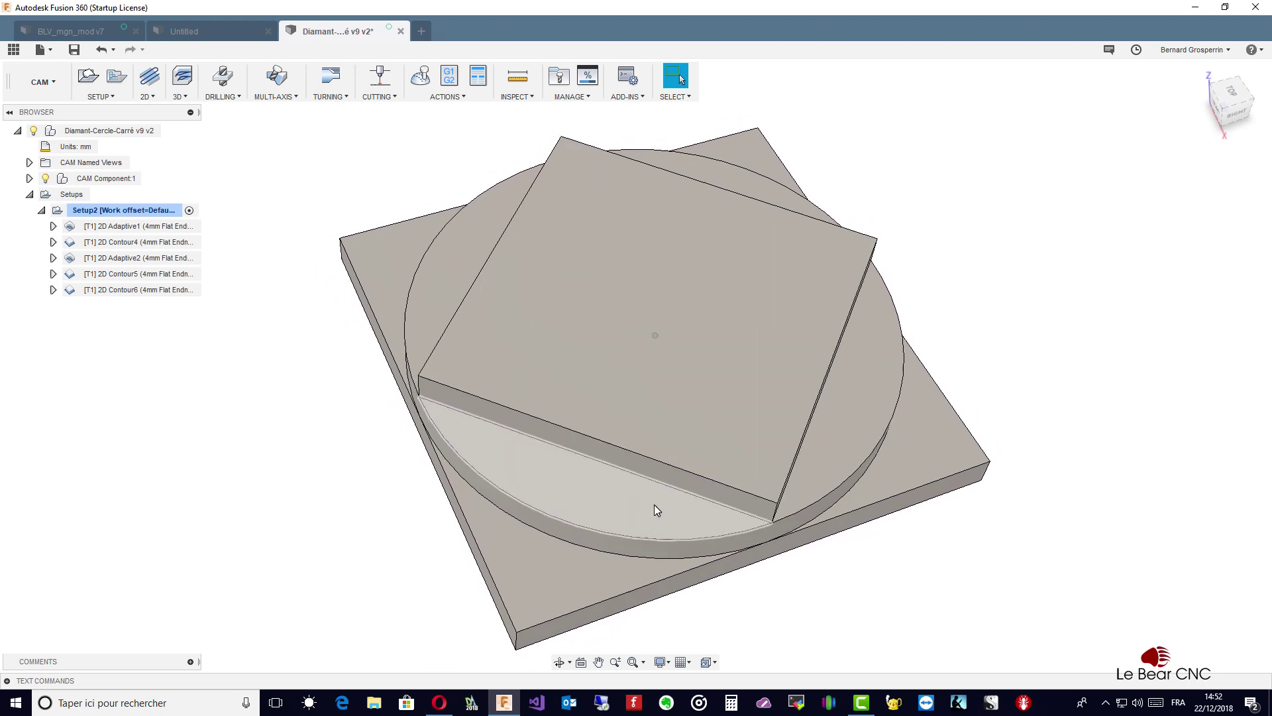
pyautogui.keyDown('shift'); pyautogui.moveTo(654, 505); pyautogui.dragTo(634, 557, button='middle'); pyautogui.keyUp('shift')
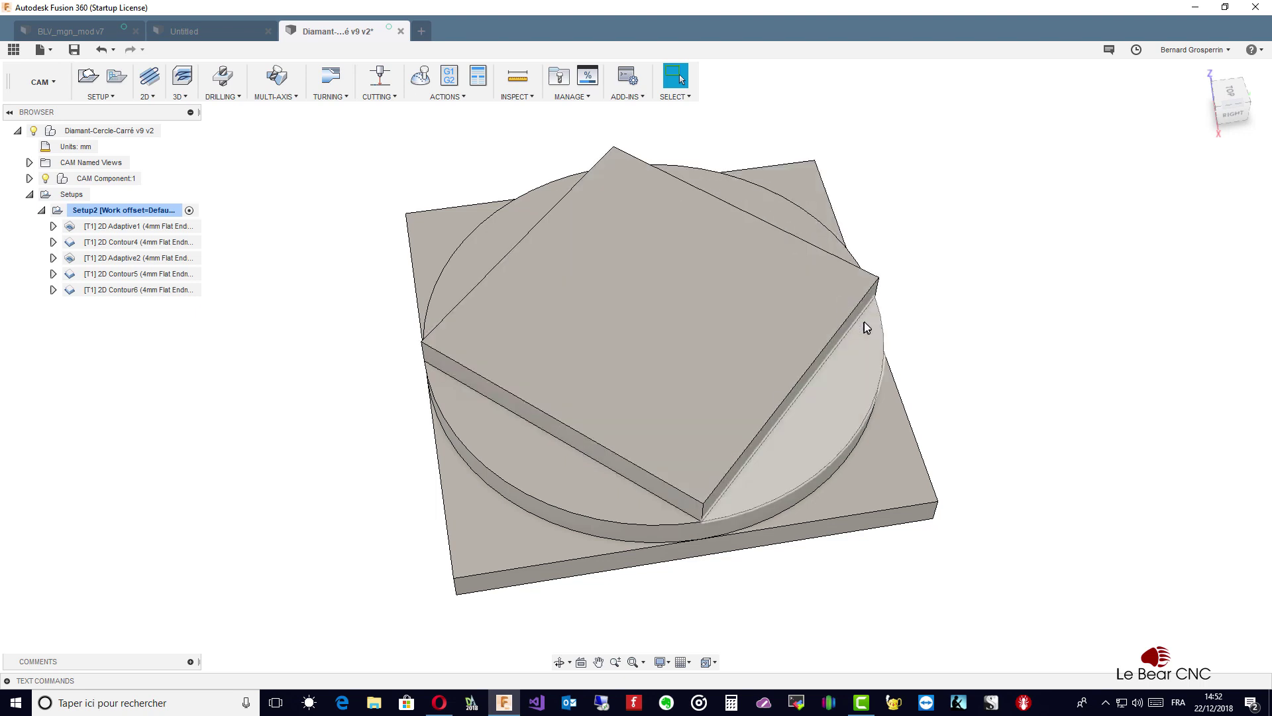
pyautogui.moveTo(801, 441)
pyautogui.keyDown('shift'); pyautogui.mouseDown(button='middle')
pyautogui.moveTo(760, 498)
pyautogui.moveTo(438, 484)
pyautogui.mouseUp(button='middle'); pyautogui.keyUp('shift')
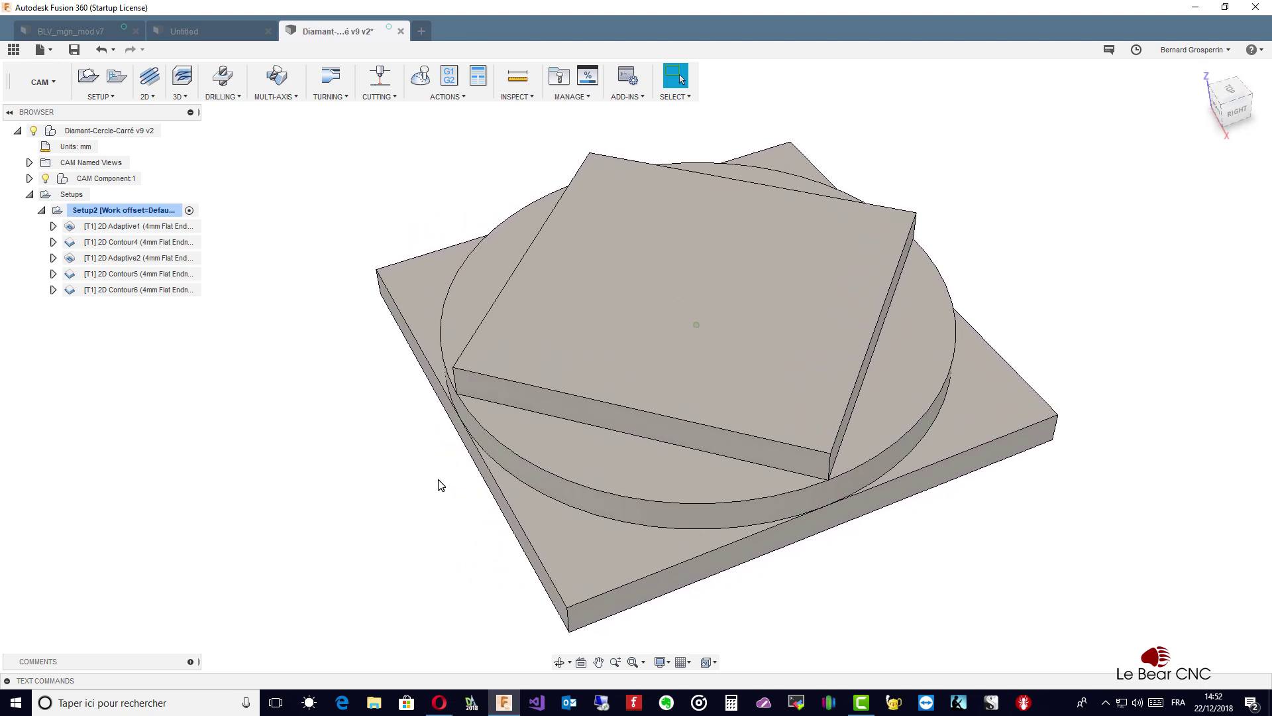